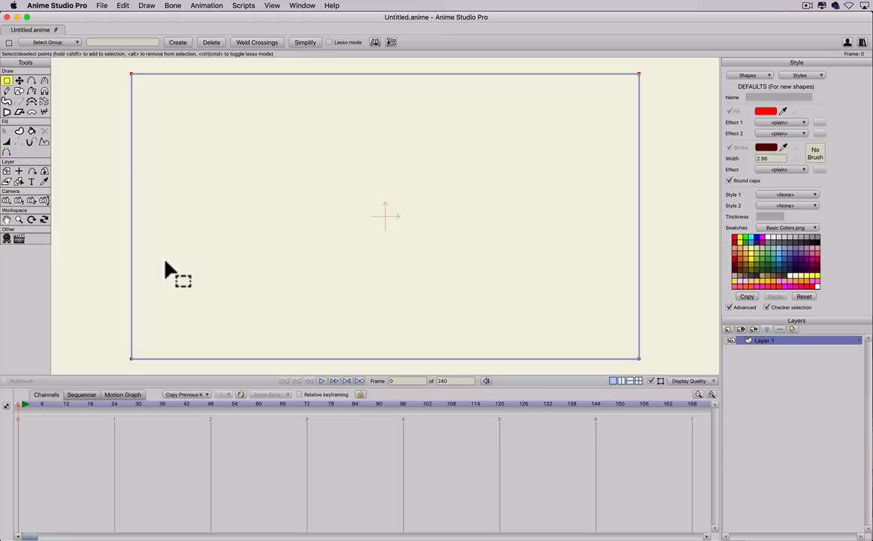
# Draw a red filled rectangle without a stroke covering the whole document frame, using the grid only while drawing.
pyautogui.press('super+g')
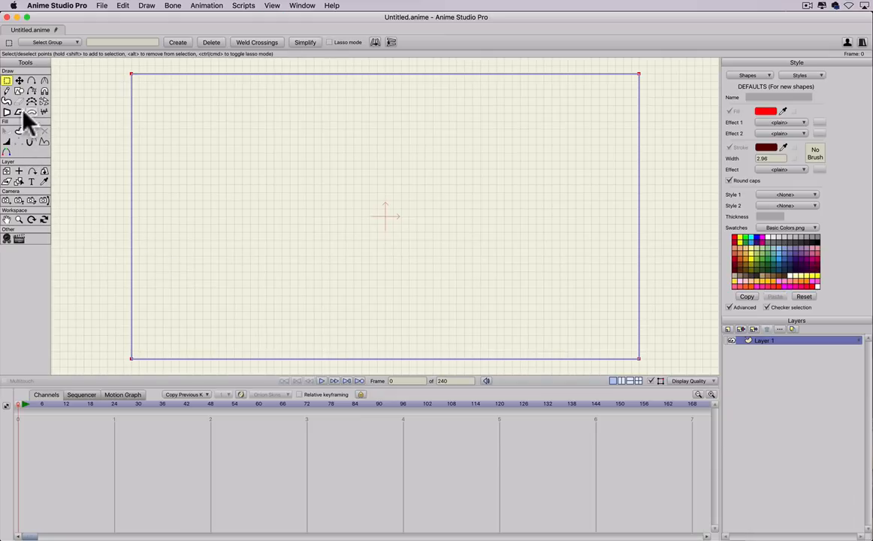
pyautogui.click(19, 91)
pyautogui.click(100, 42)
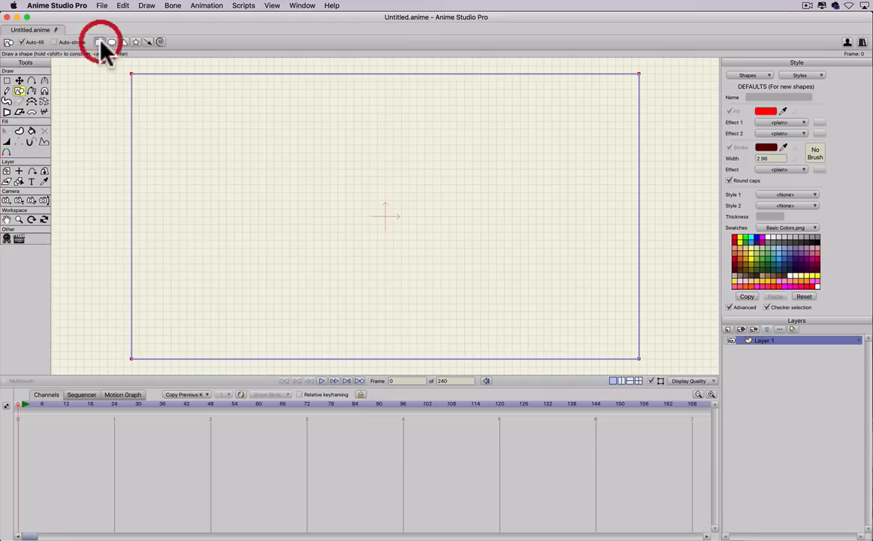
pyautogui.moveTo(131, 74); pyautogui.dragTo(643, 361)
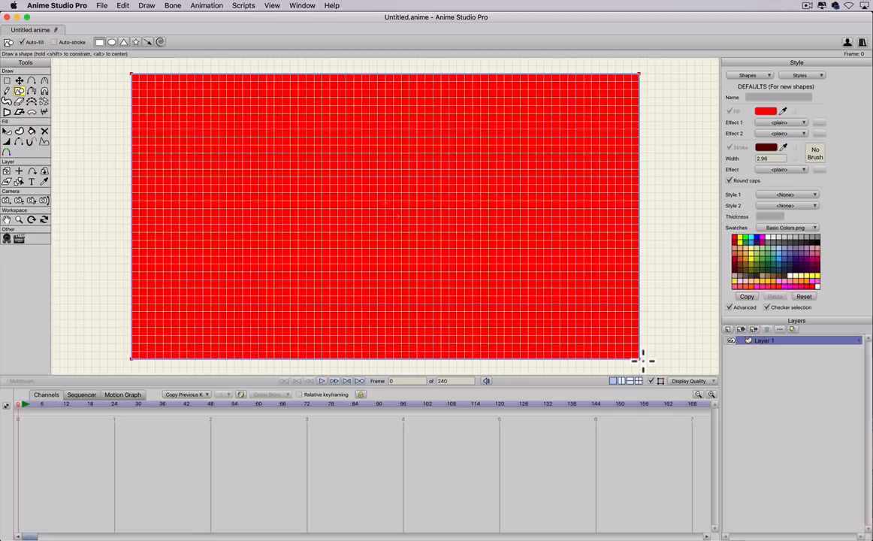
pyautogui.press('super+g')
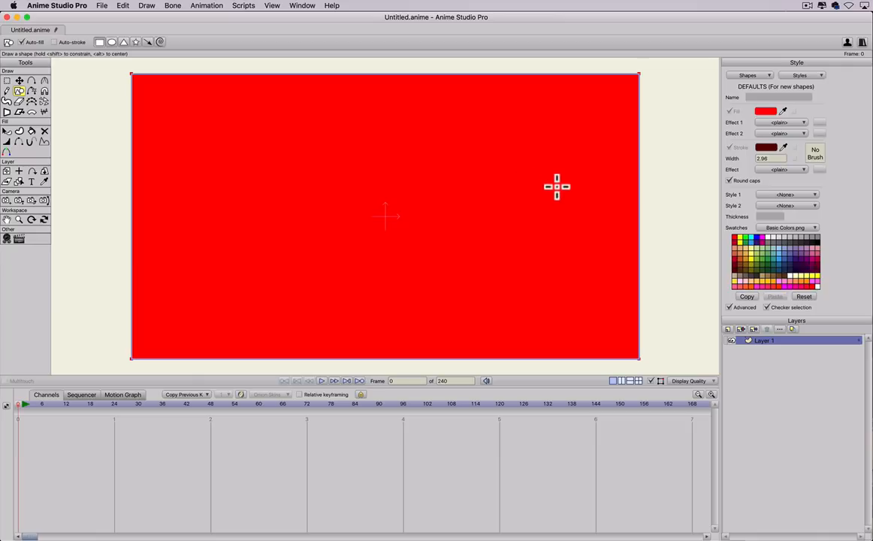
# Select the rectangle and apply a Gradient as its first fill effect, with the white end recoloured to dark red 860101.
pyautogui.press('q')
pyautogui.click(403, 188)
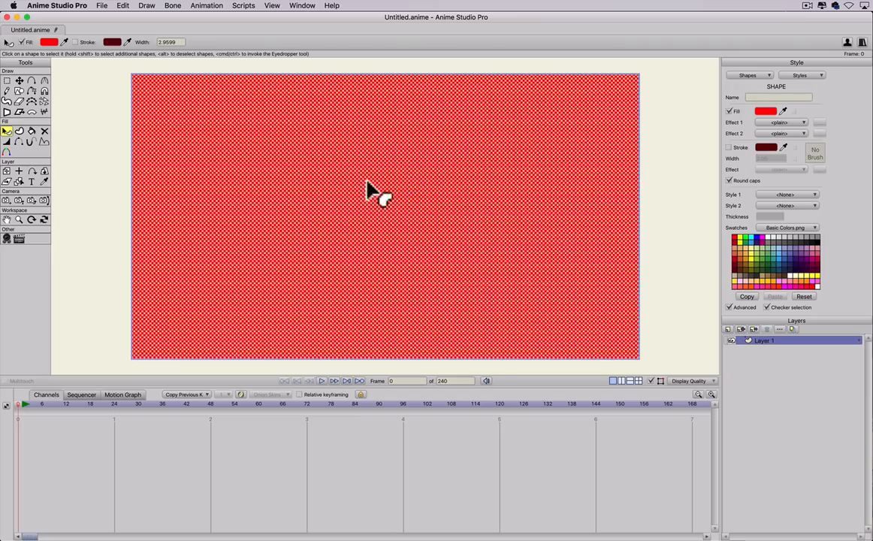
pyautogui.click(780, 133)
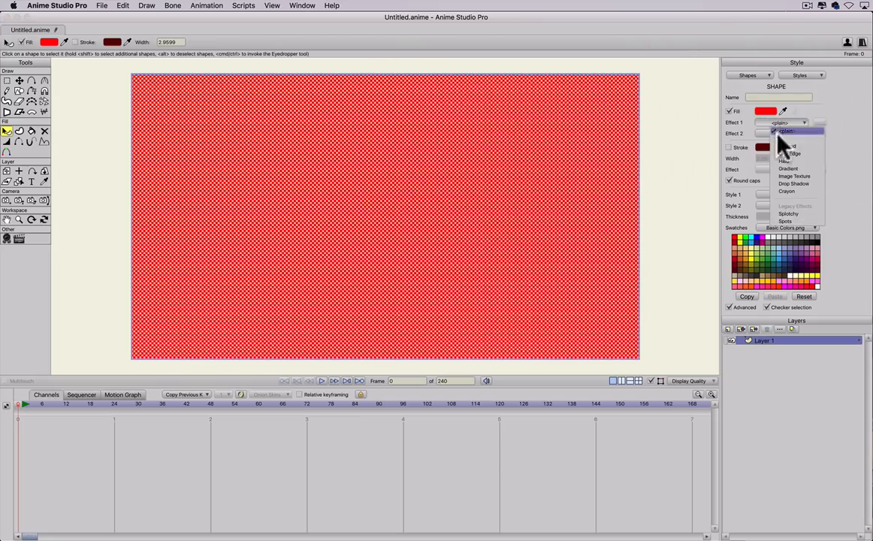
pyautogui.click(792, 169)
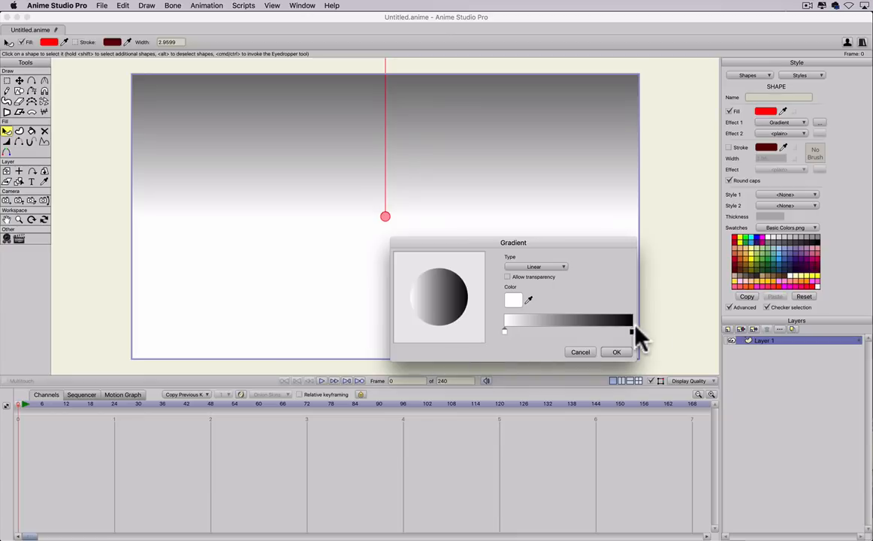
pyautogui.doubleClick(503, 332)
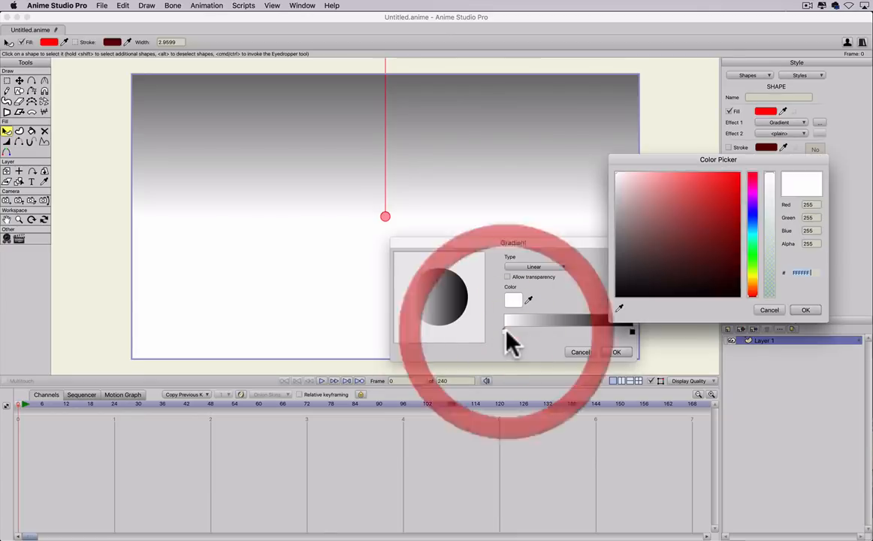
pyautogui.click(728, 229)
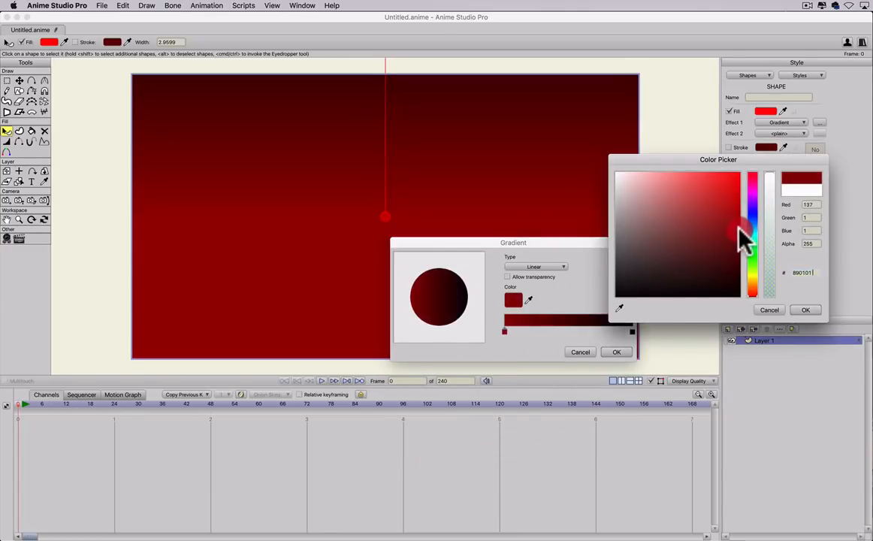
pyautogui.moveTo(740, 229); pyautogui.dragTo(739, 231)
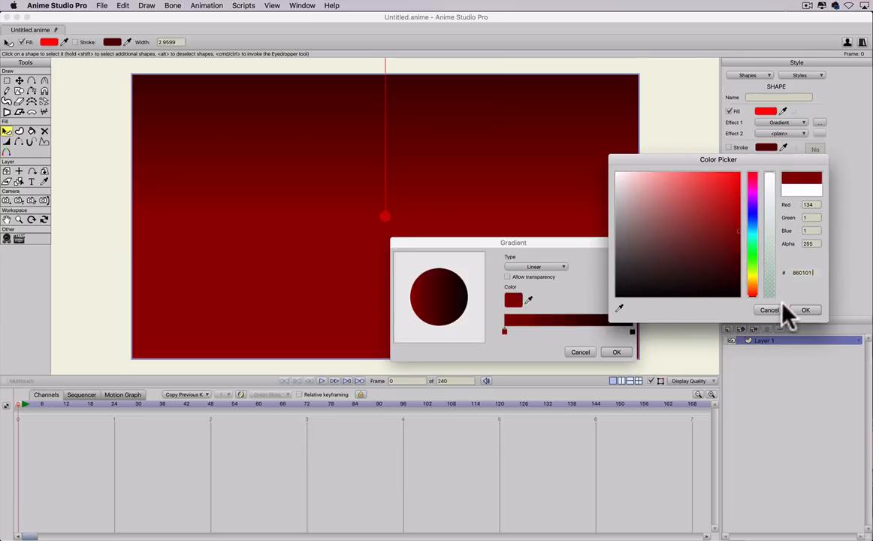
pyautogui.click(805, 313)
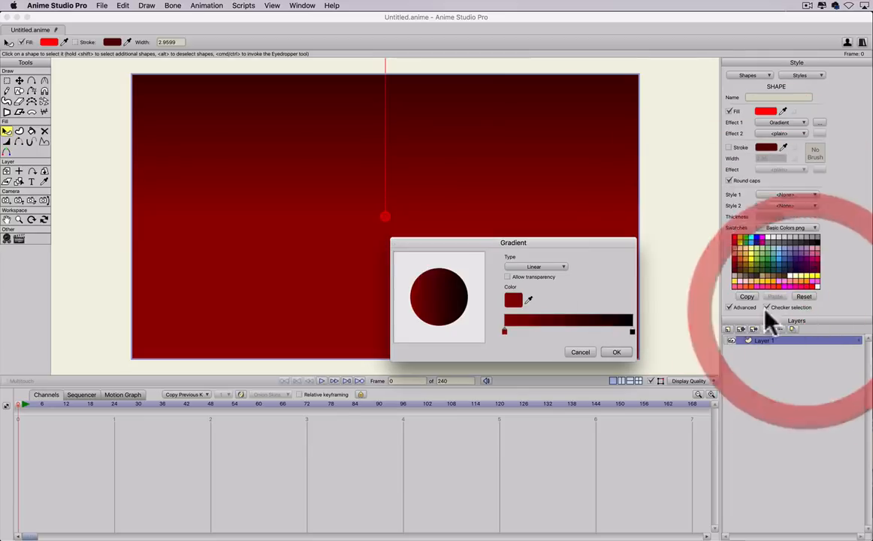
# Change the gradient type to Radial and apply it to the rectangle.
pyautogui.click(526, 267)
pyautogui.click(527, 286)
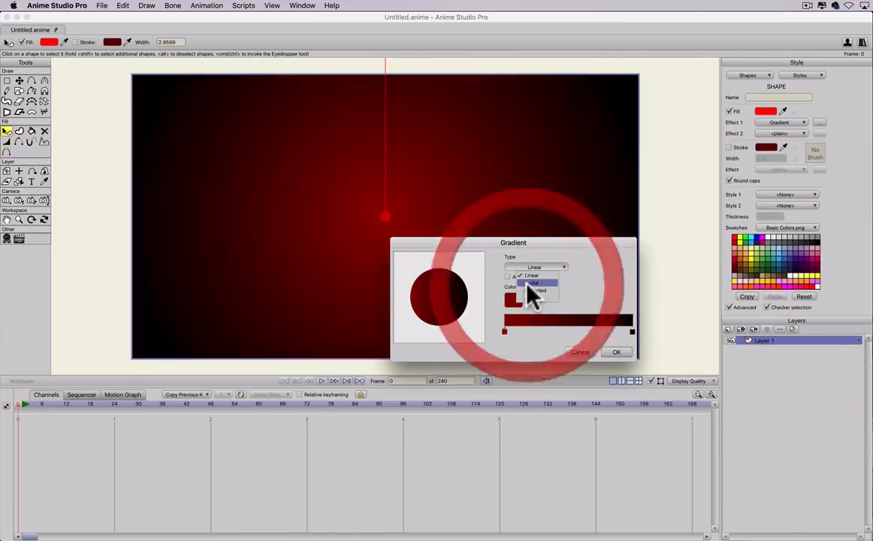
pyautogui.click(615, 352)
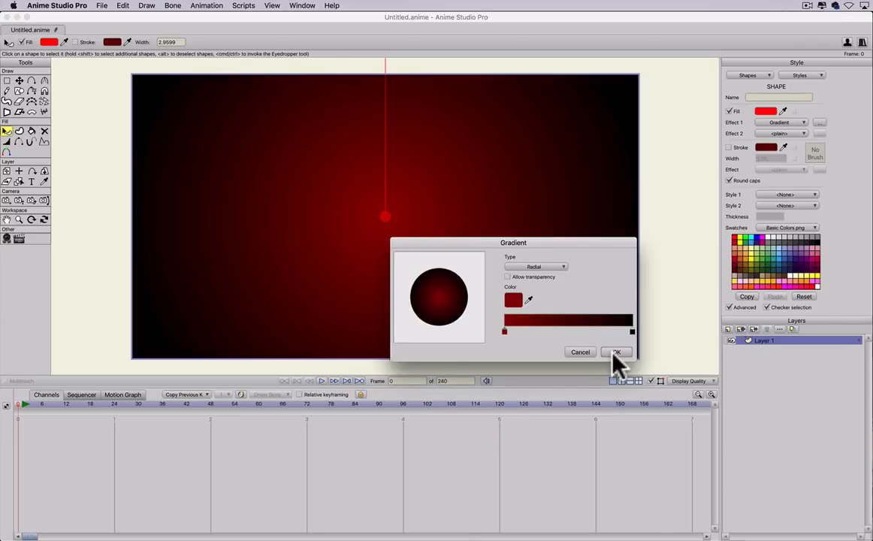
pyautogui.click(616, 352)
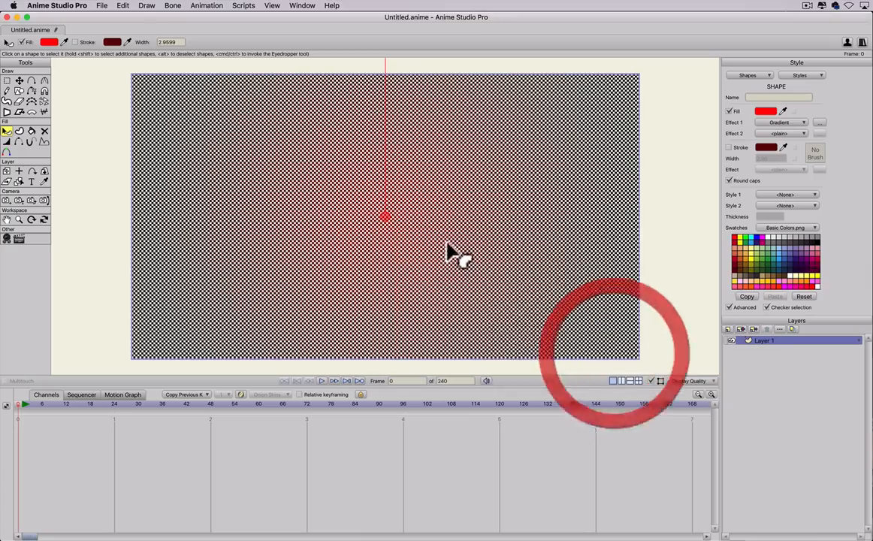
# Deselect the rectangle to view its radial gradient without the selection pattern.
pyautogui.click(384, 223)
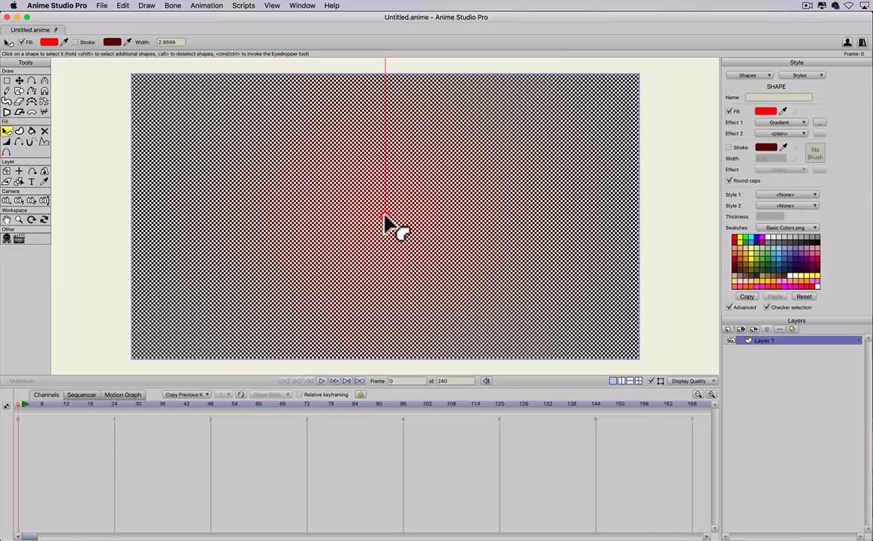
pyautogui.press('b')
pyautogui.press('g')
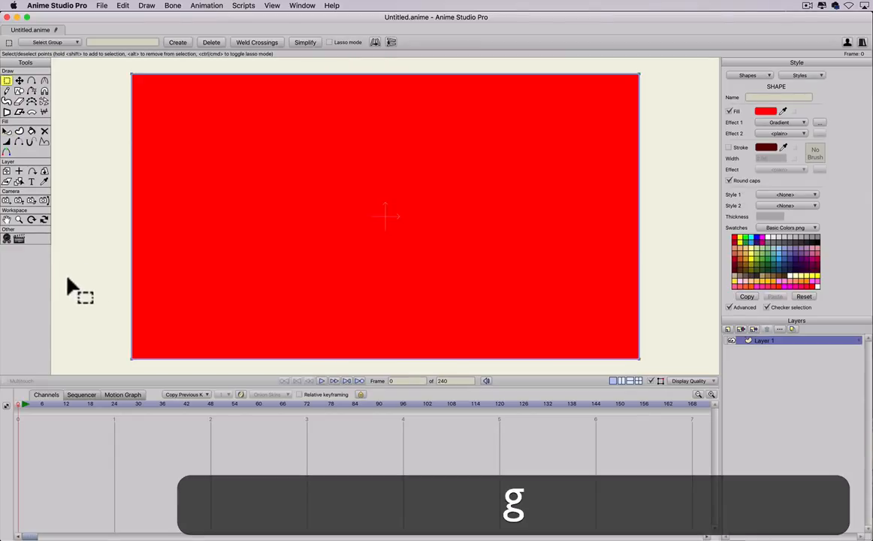
pyautogui.click(288, 272)
pyautogui.press('g')
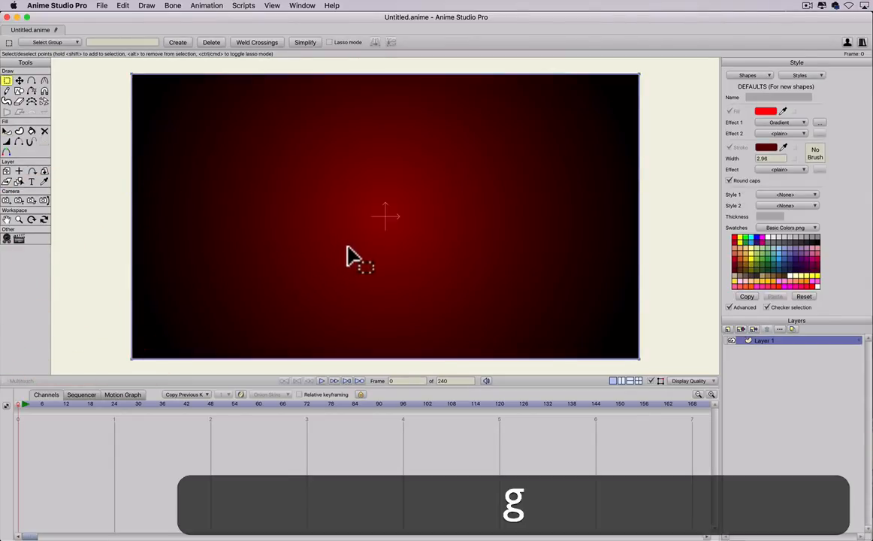
# Widen the rectangle's radial gradient by extending its end handle well above the frame, keeping the glow near the centre.
pyautogui.click(384, 233)
pyautogui.press('q')
pyautogui.click(384, 233)
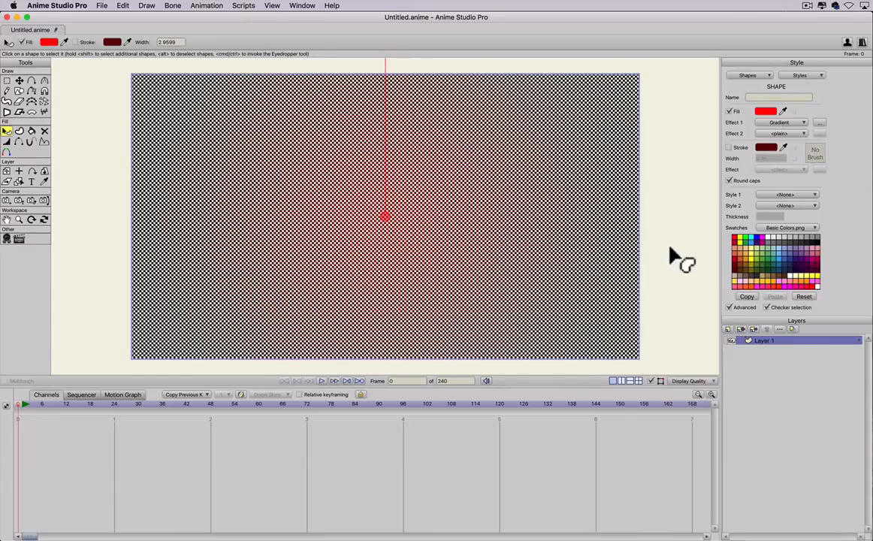
pyautogui.press('space')
pyautogui.moveTo(386, 228); pyautogui.dragTo(386, 249)
pyautogui.scroll(-5, 386, 249)
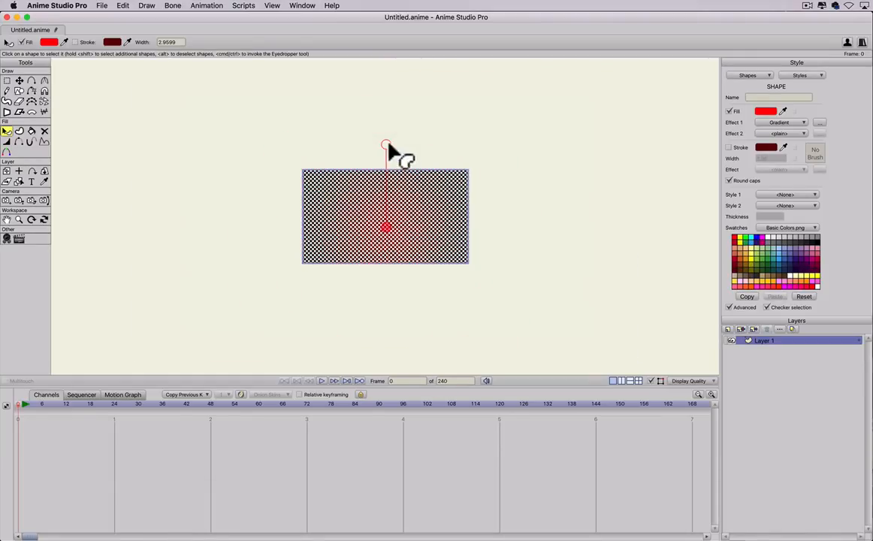
pyautogui.click(390, 158)
pyautogui.scroll(2, 392, 225)
pyautogui.scroll(1, 390, 229)
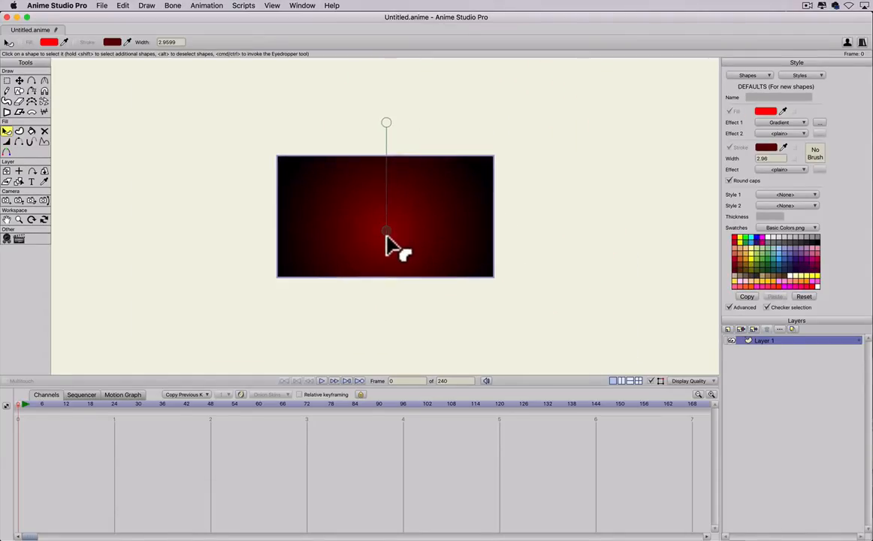
pyautogui.moveTo(387, 112); pyautogui.dragTo(387, 37)
pyautogui.press('shift')
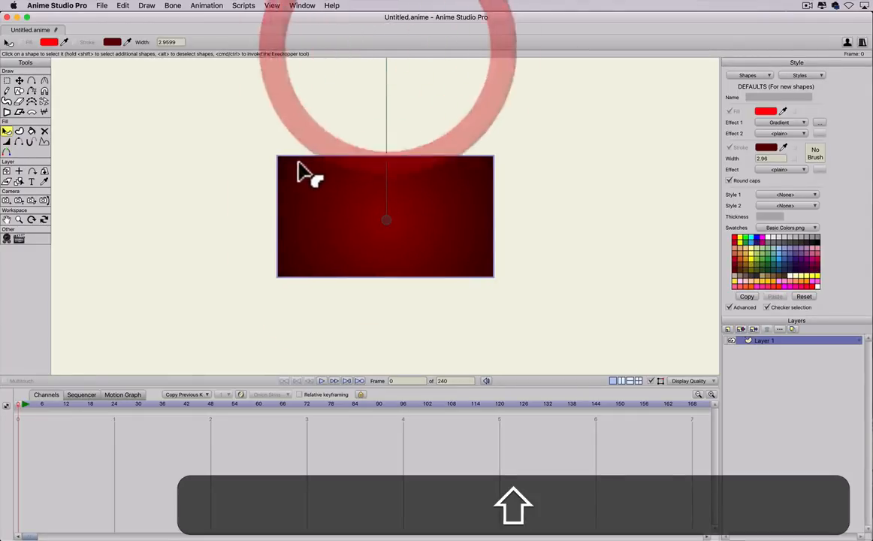
# Extend the gradient's end handle slightly farther upward to soften the dark edges.
pyautogui.scroll(-1, 423, 192)
pyautogui.scroll(-1, 424, 187)
pyautogui.press('space')
pyautogui.moveTo(417, 197); pyautogui.dragTo(416, 300)
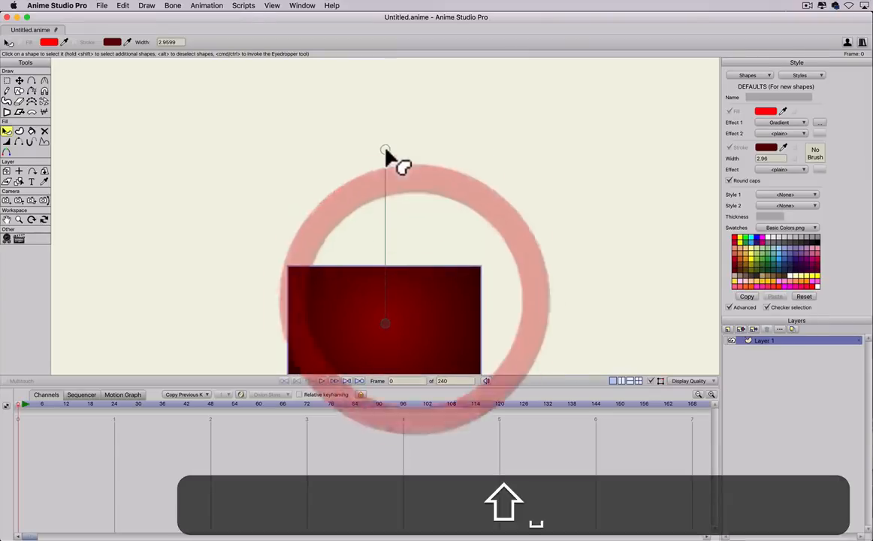
pyautogui.moveTo(385, 151); pyautogui.dragTo(385, 138)
pyautogui.press('space')
pyautogui.moveTo(461, 340); pyautogui.dragTo(516, 230)
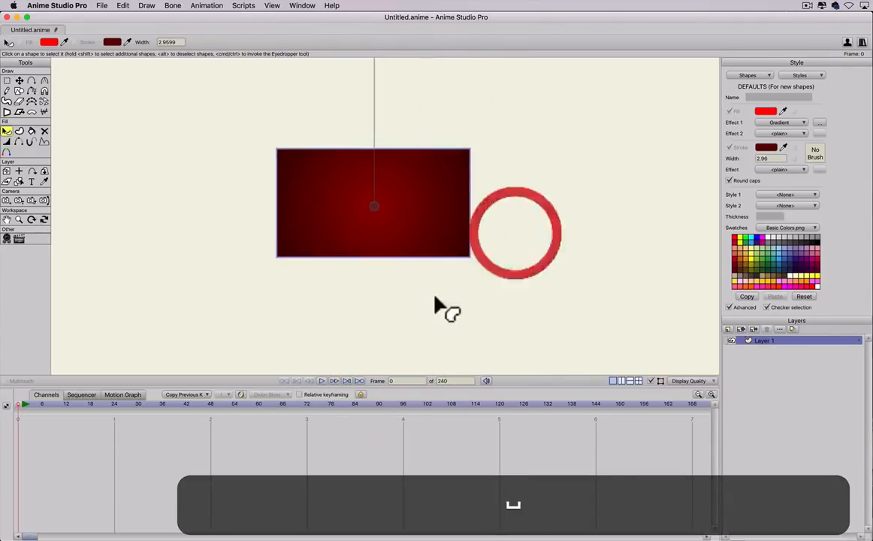
pyautogui.scroll(5, 285, 285)
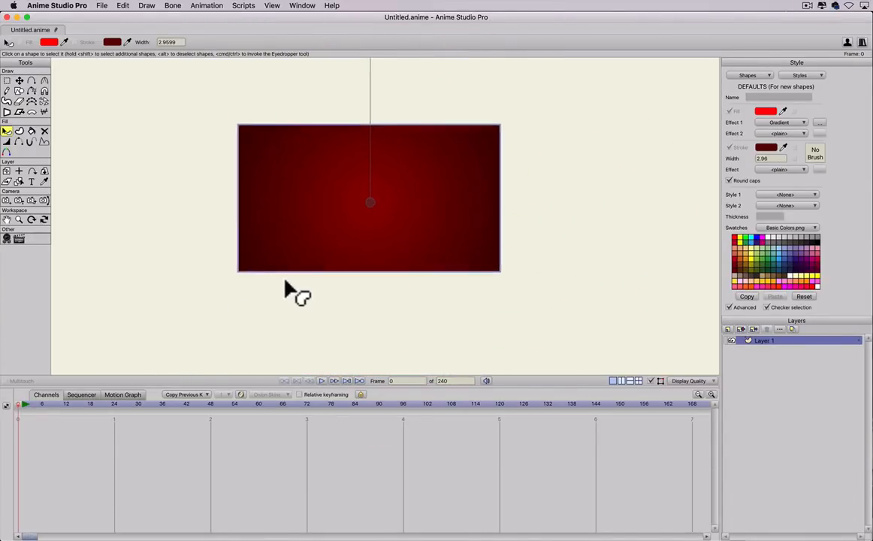
pyautogui.scroll(1, 288, 294)
pyautogui.press('space')
pyautogui.moveTo(308, 351); pyautogui.dragTo(343, 357)
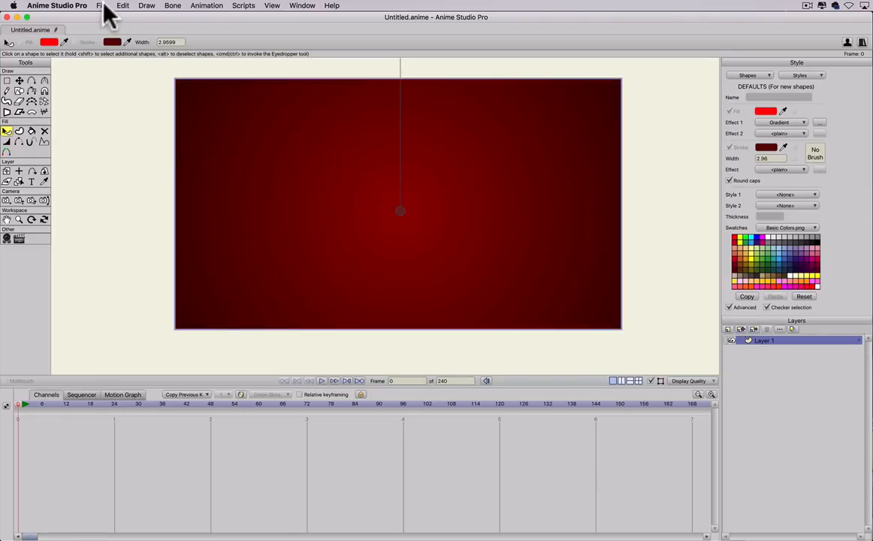
# Rename Layer 1 to "background layer".
pyautogui.doubleClick(756, 348)
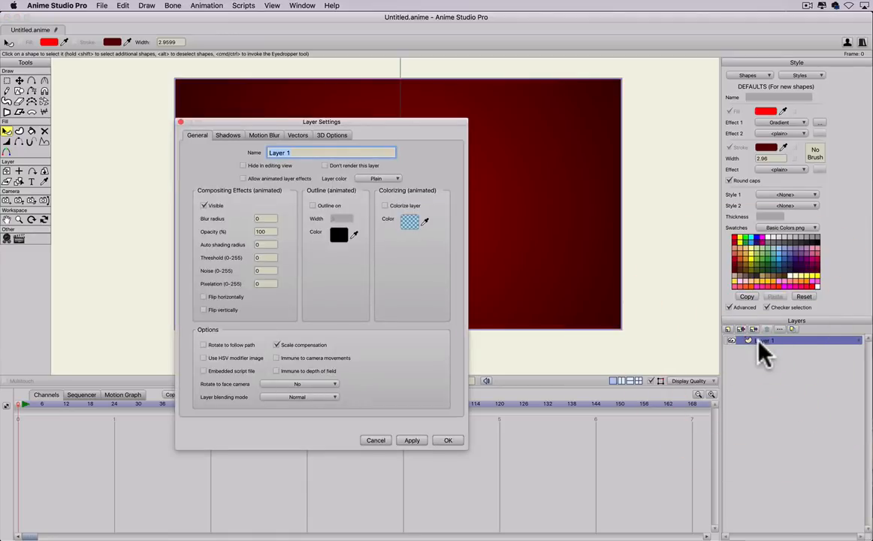
pyautogui.write('background l')
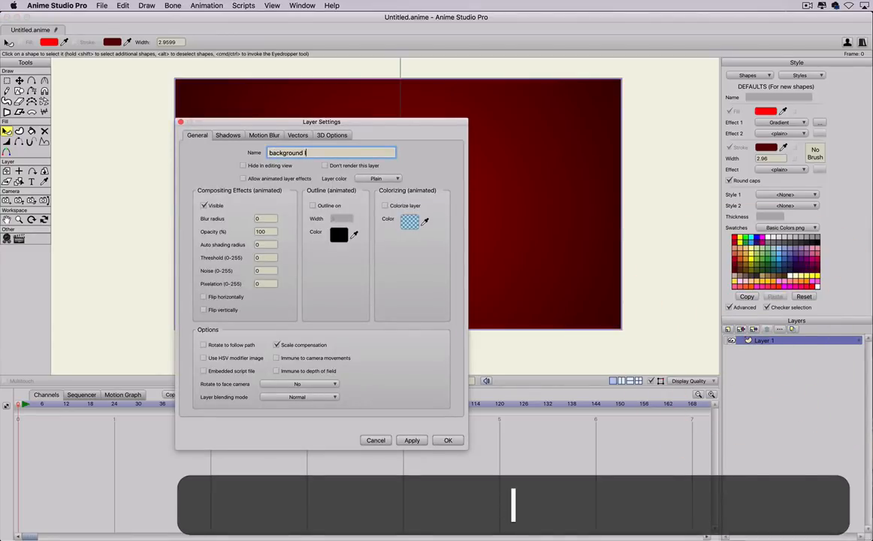
pyautogui.press('BackSpace')
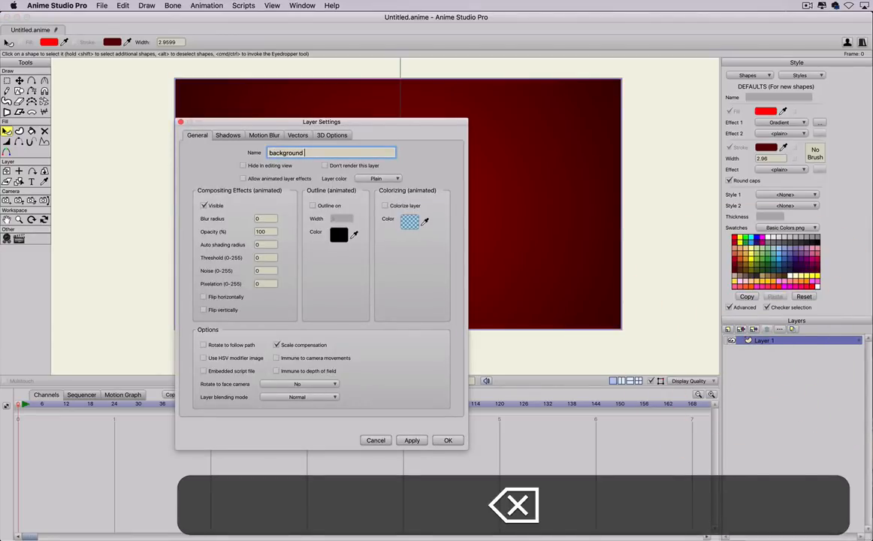
pyautogui.write('layer')
pyautogui.press('Return')
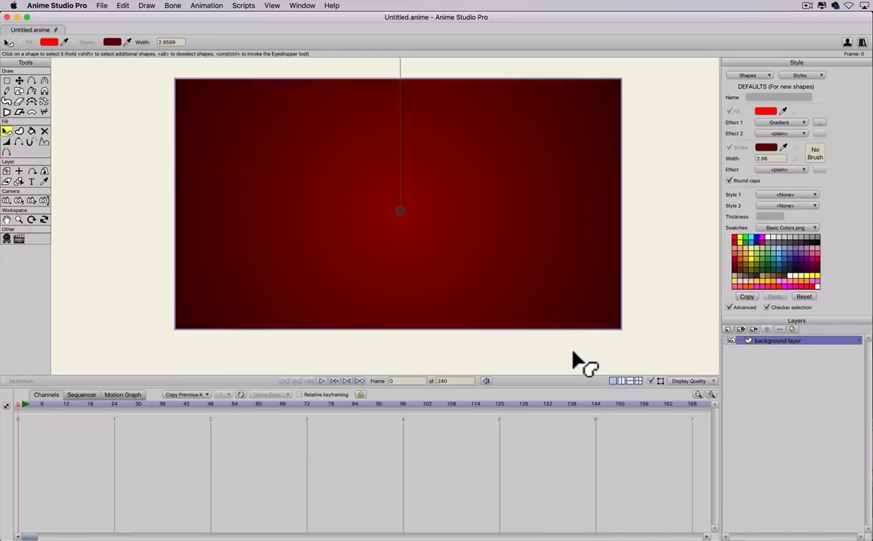
# Start an image import and open the Screen caps folder on the Desktop.
pyautogui.click(728, 329)
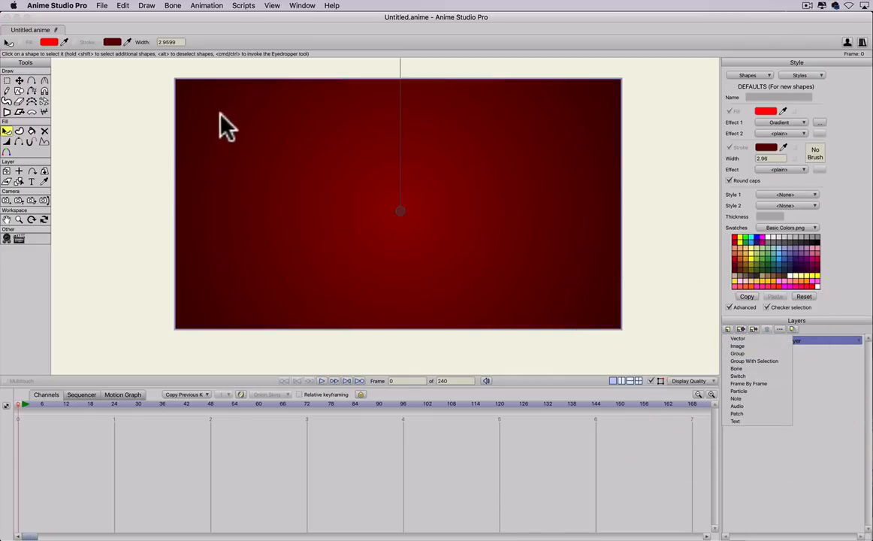
pyautogui.click(101, 6)
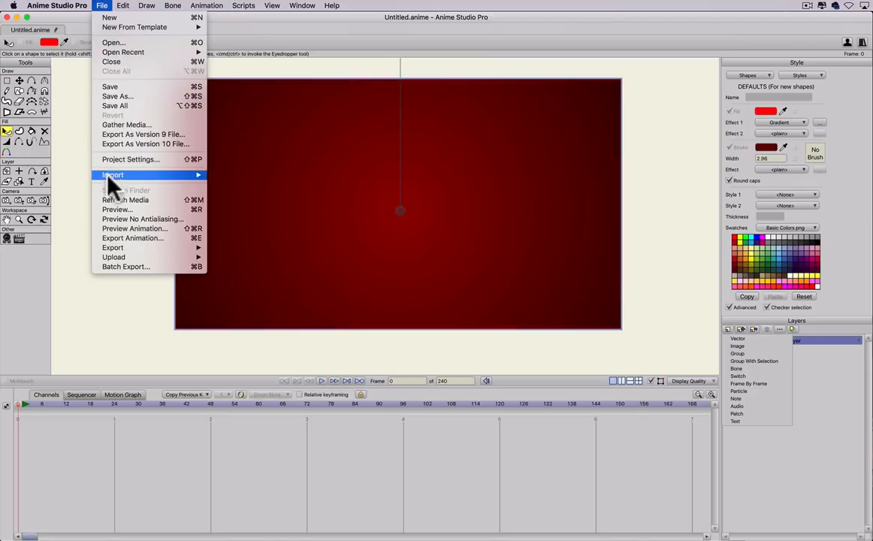
pyautogui.moveTo(113, 180)
pyautogui.click(232, 207)
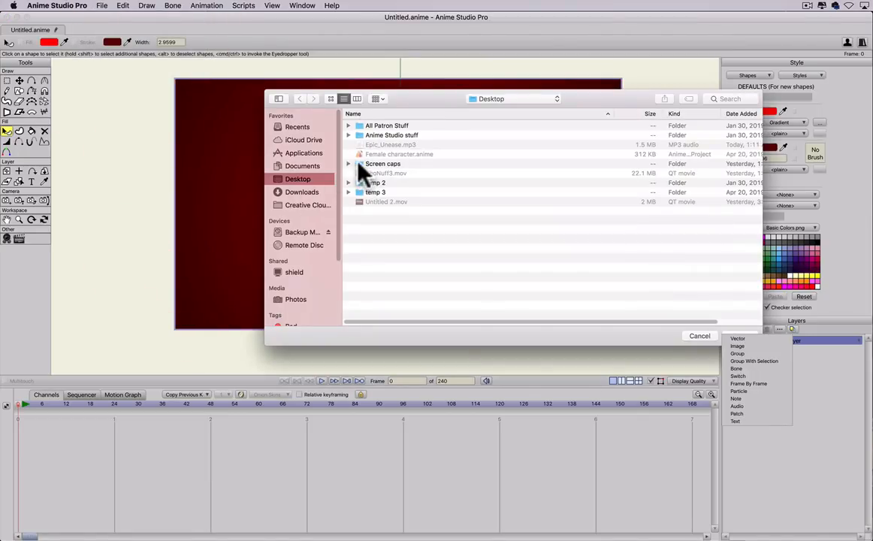
pyautogui.doubleClick(361, 165)
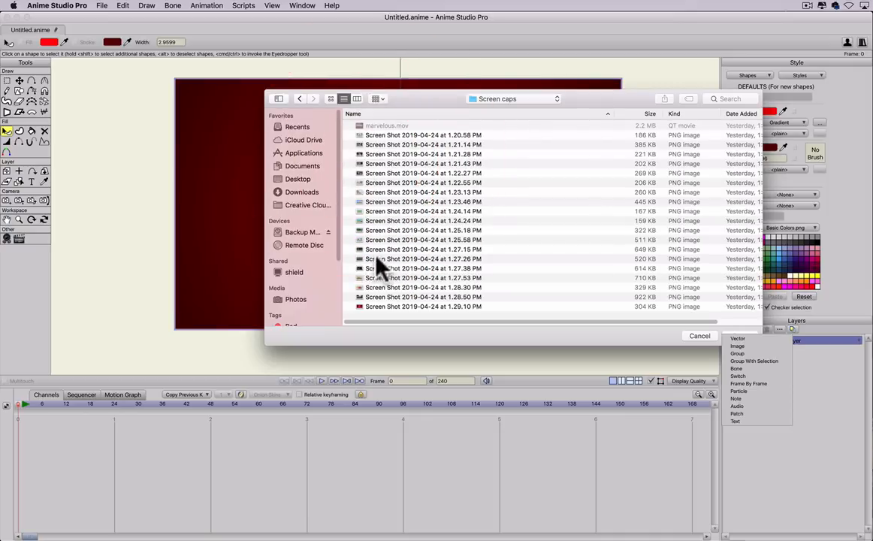
# Import the screenshots timed 1.20.58, 1.21.14, 1.21.43, 1.22.27, 1.23.13 and all six from 1.27.26 through 1.29.10 PM.
pyautogui.keyDown('shift'); pyautogui.click(375, 306); pyautogui.keyUp('shift')
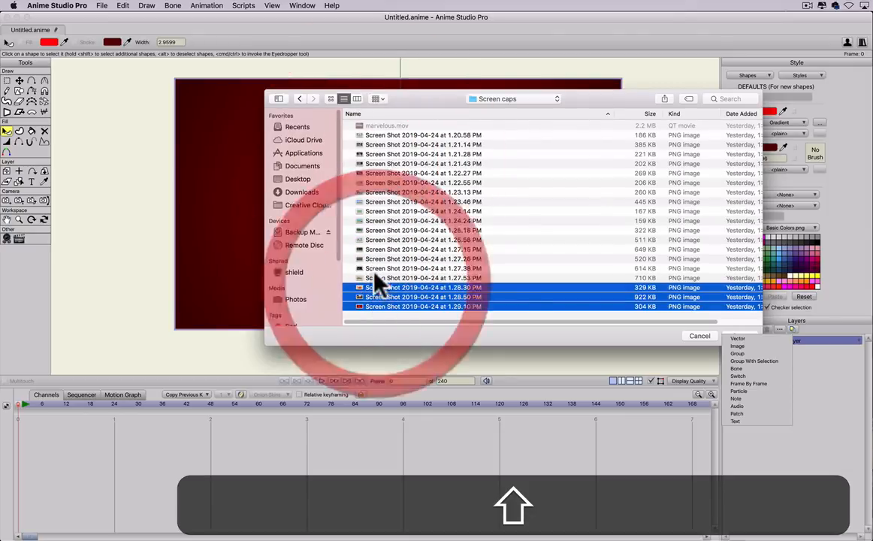
pyautogui.keyDown('shift'); pyautogui.click(375, 258); pyautogui.keyUp('shift')
pyautogui.keyDown('shift'); pyautogui.keyDown('super'); pyautogui.click(366, 193); pyautogui.keyUp('super'); pyautogui.keyUp('shift')
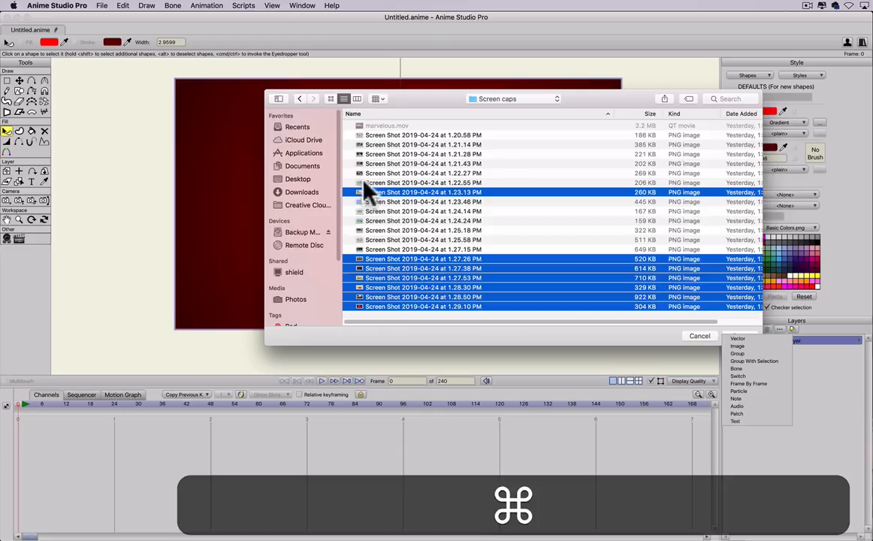
pyautogui.keyDown('super'); pyautogui.click(364, 173); pyautogui.keyUp('super')
pyautogui.keyDown('super'); pyautogui.click(365, 164); pyautogui.keyUp('super')
pyautogui.keyDown('super'); pyautogui.click(368, 145); pyautogui.keyUp('super')
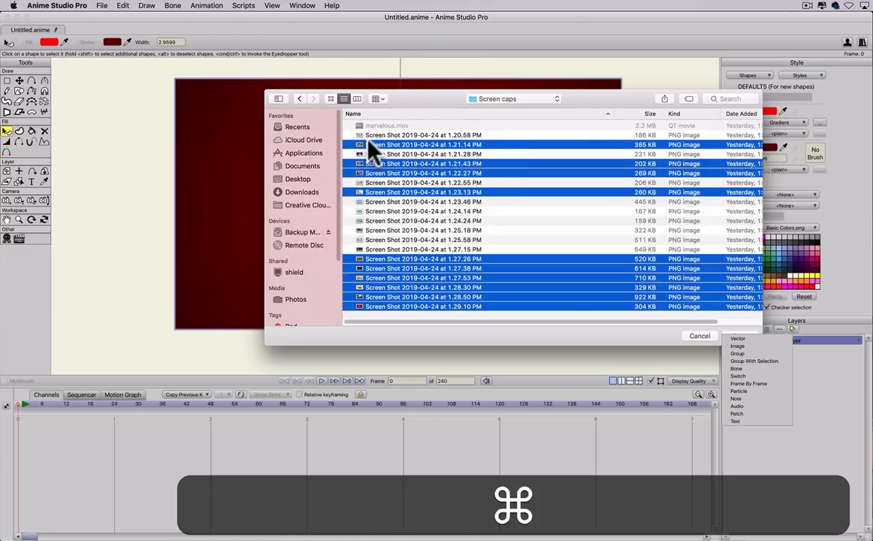
pyautogui.keyDown('super'); pyautogui.click(369, 137); pyautogui.keyUp('super')
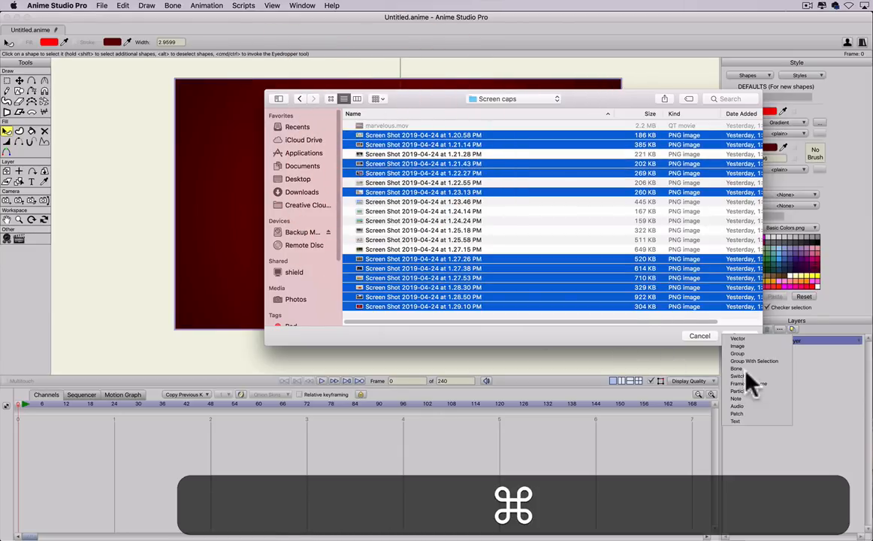
pyautogui.click(369, 100)
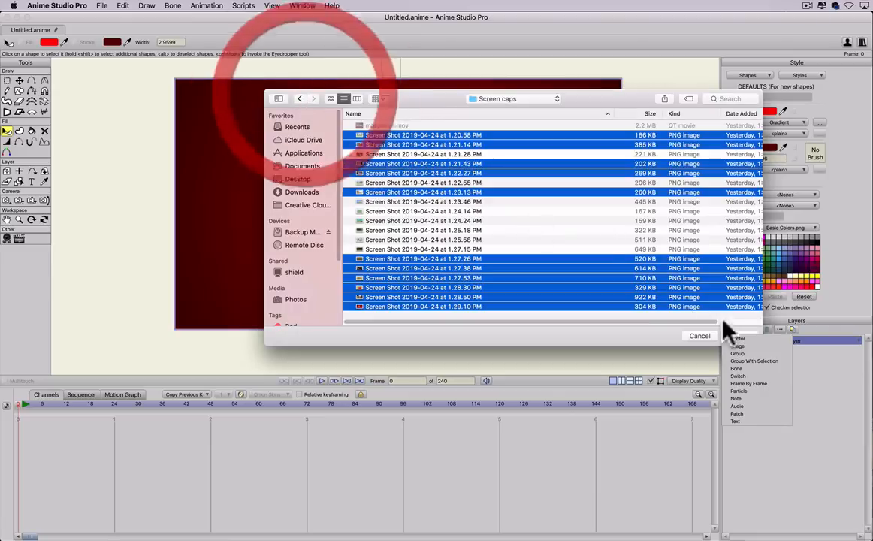
pyautogui.click(738, 332)
pyautogui.click(564, 93)
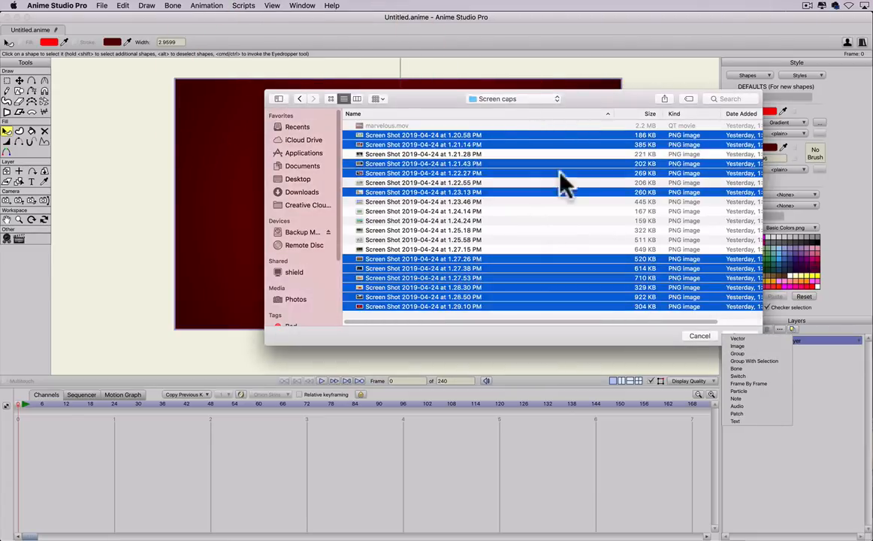
pyautogui.click(735, 333)
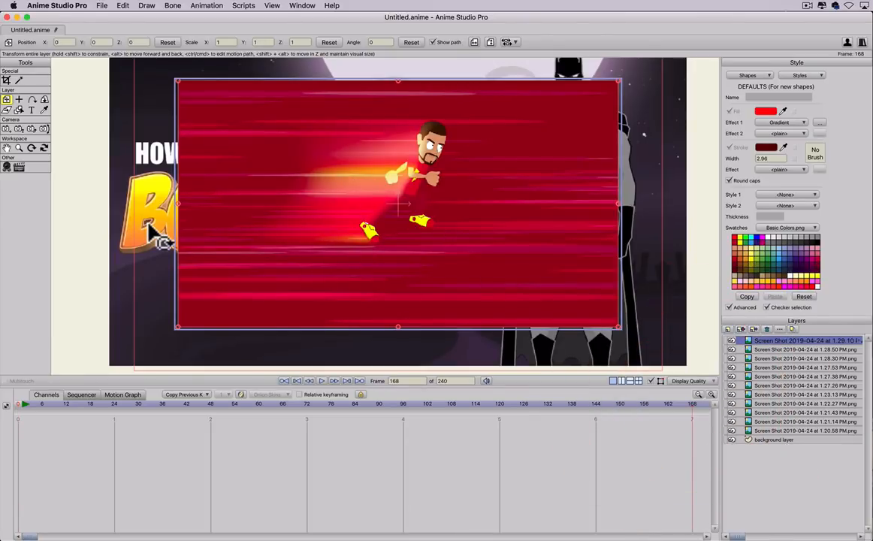
pyautogui.scroll(-2, 147, 233)
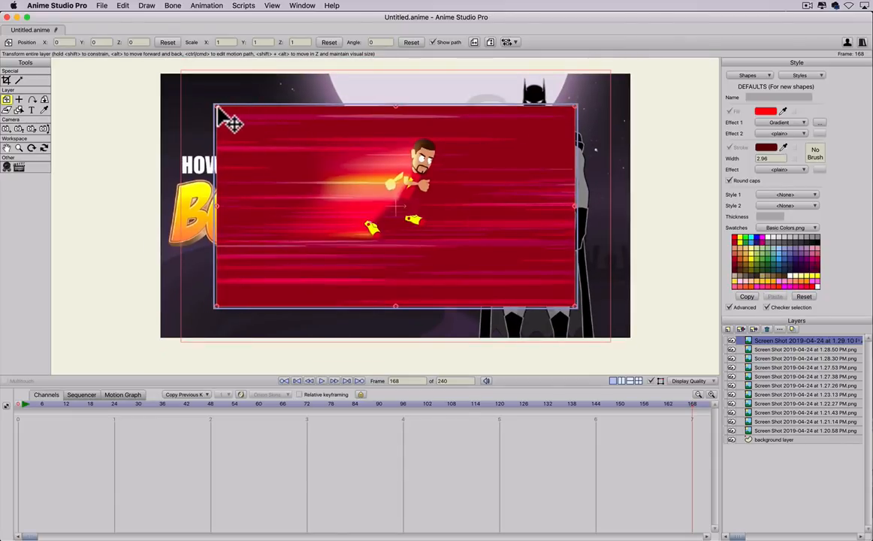
pyautogui.moveTo(217, 108); pyautogui.dragTo(206, 101)
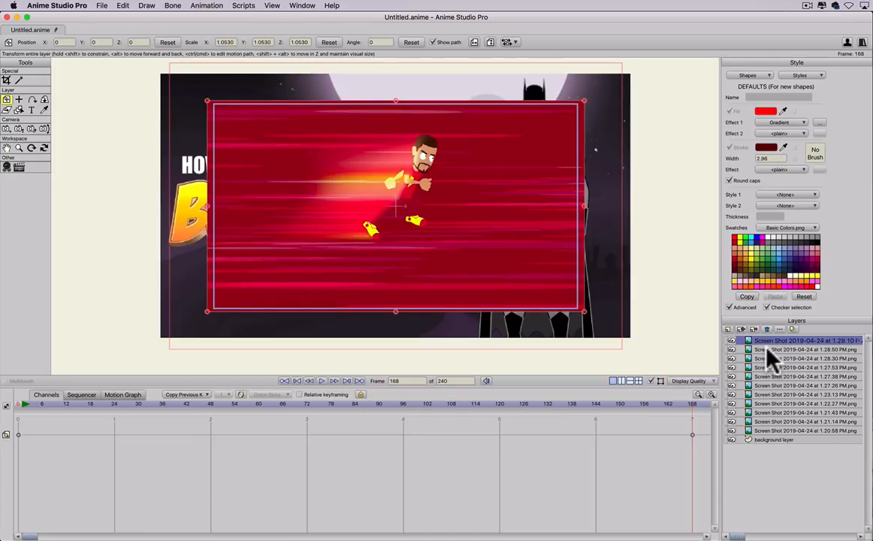
pyautogui.moveTo(703, 425); pyautogui.dragTo(659, 469)
pyautogui.press('BackSpace')
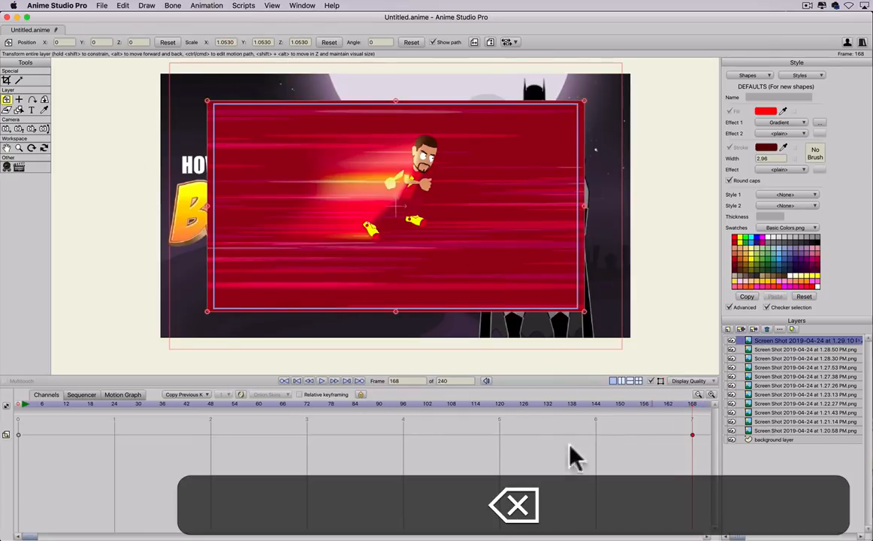
# At frame 0, scale the 1.29.10 PM screenshot to about 1.053 and the 1.28.50 PM one to about 0.807, slightly overlapping the frame.
pyautogui.click(16, 405)
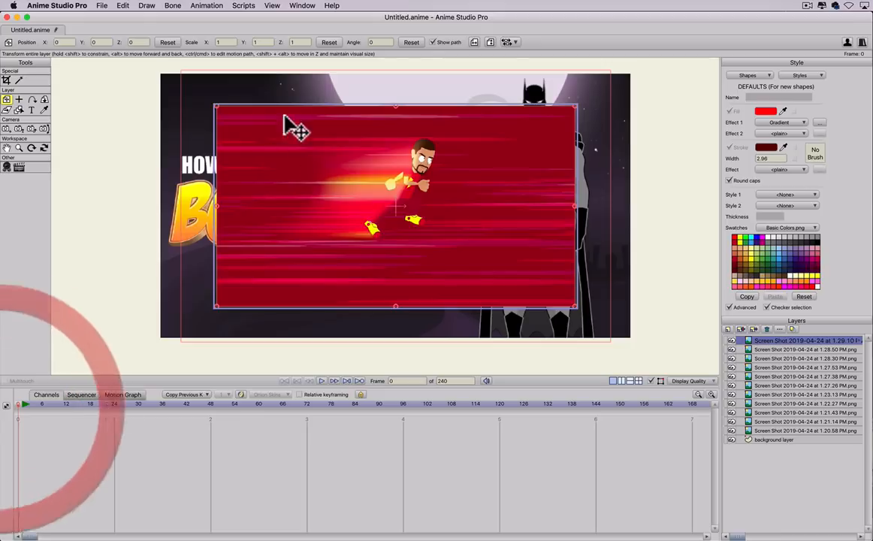
pyautogui.moveTo(214, 108); pyautogui.dragTo(208, 101)
pyautogui.click(760, 350)
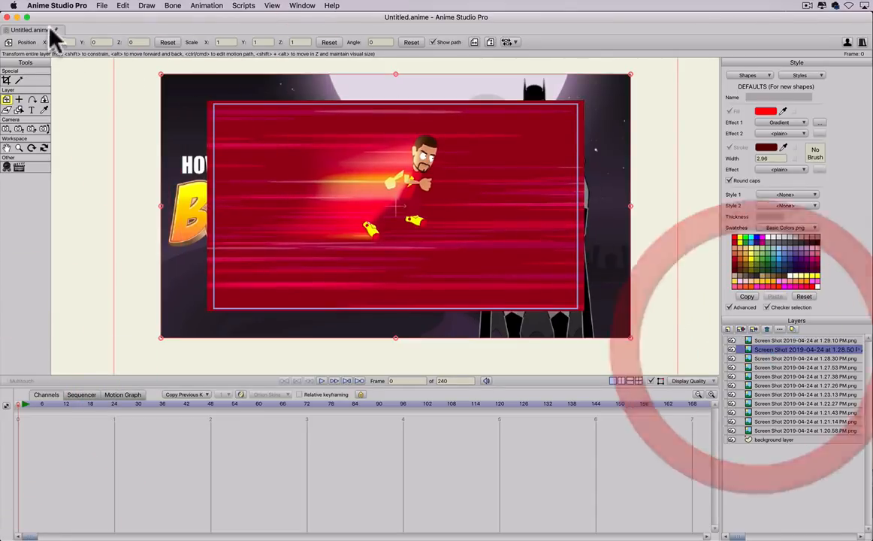
pyautogui.moveTo(161, 77); pyautogui.dragTo(209, 101)
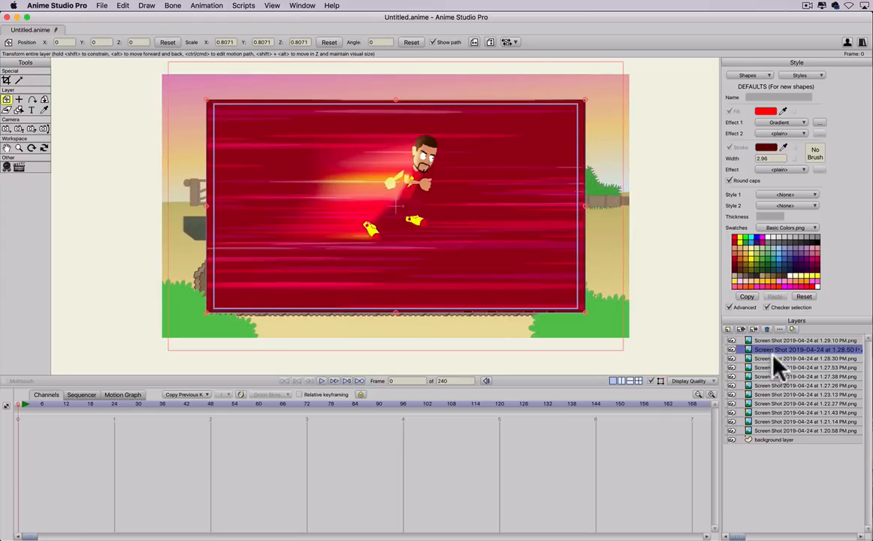
# Scale the 1.28.30, 1.27.53 and 1.27.38 PM screenshots to extend slightly past the frame, the last to about 1.045.
pyautogui.click(767, 358)
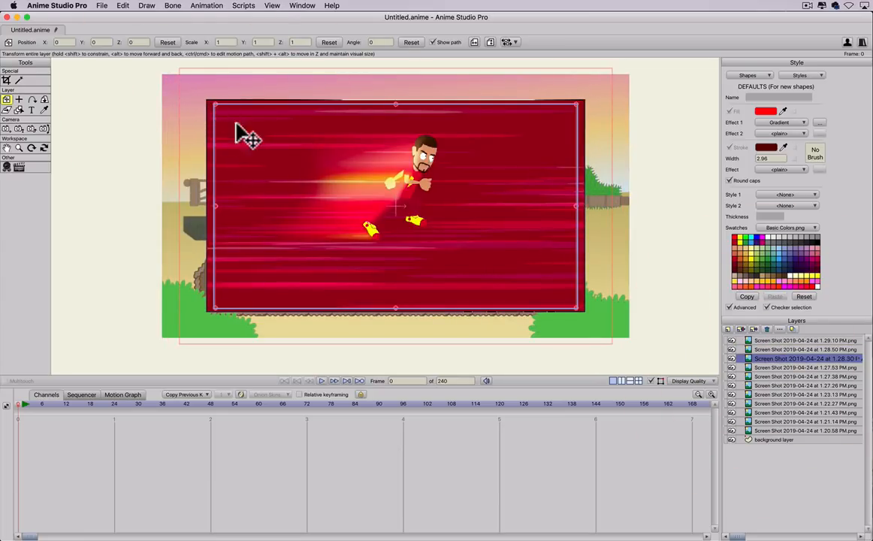
pyautogui.moveTo(216, 110); pyautogui.dragTo(208, 100)
pyautogui.click(778, 368)
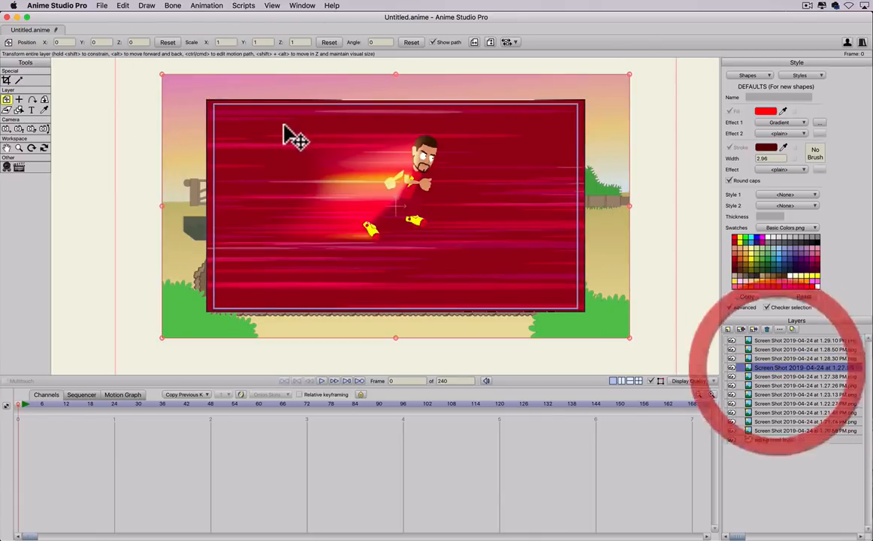
pyautogui.moveTo(164, 76); pyautogui.dragTo(210, 101)
pyautogui.click(773, 377)
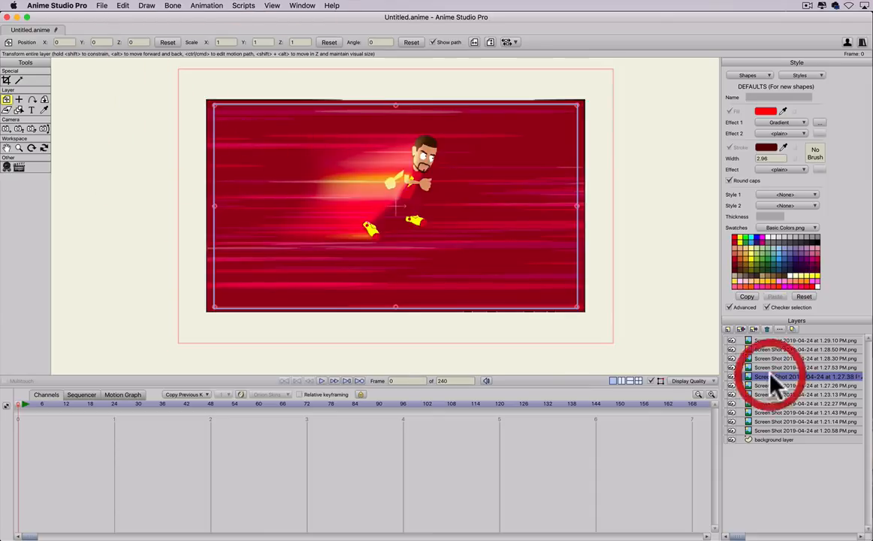
pyautogui.moveTo(215, 107); pyautogui.dragTo(204, 89)
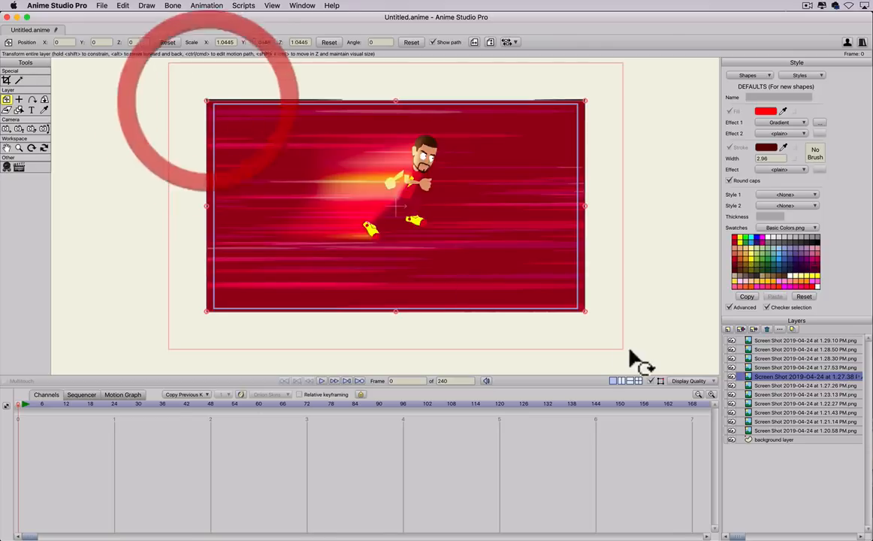
# Enlarge the 1.27.26, 1.23.13 and 1.22.27 PM screenshots so they extend slightly beyond the frame.
pyautogui.click(768, 385)
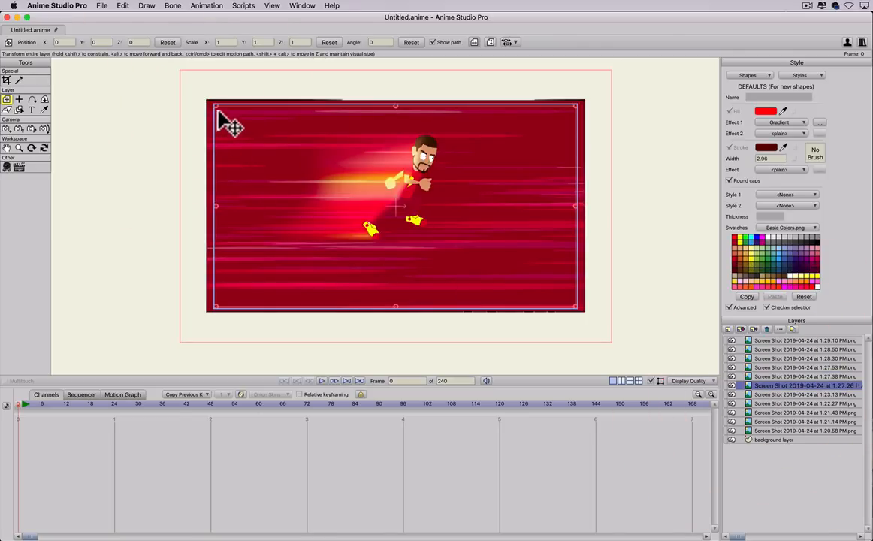
pyautogui.moveTo(217, 107); pyautogui.dragTo(206, 100)
pyautogui.click(767, 395)
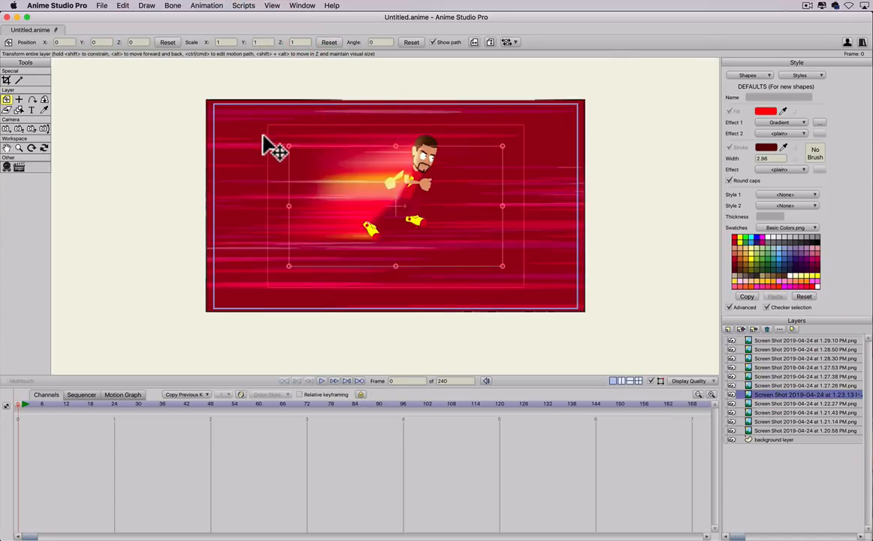
pyautogui.moveTo(289, 146); pyautogui.dragTo(209, 100)
pyautogui.click(778, 404)
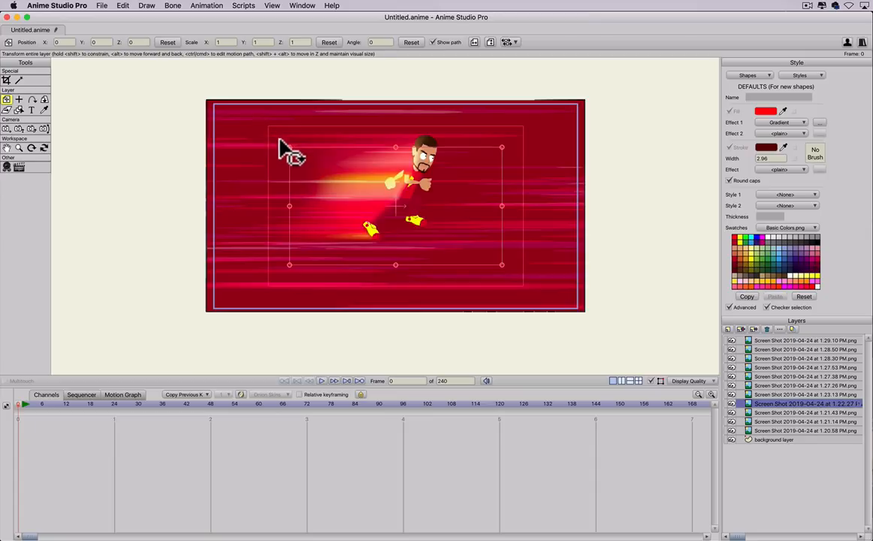
pyautogui.moveTo(289, 146); pyautogui.dragTo(215, 100)
# Enlarge the 1.21.43, 1.21.14 and 1.20.58 PM screenshots slightly past the frame, the last two to about 1.775 and 1.778.
pyautogui.click(761, 413)
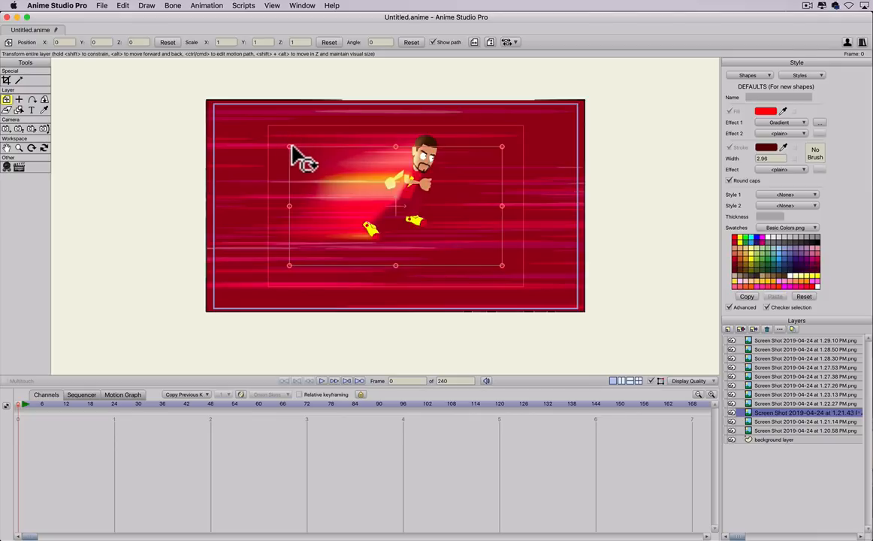
pyautogui.moveTo(289, 148); pyautogui.dragTo(217, 98)
pyautogui.click(742, 421)
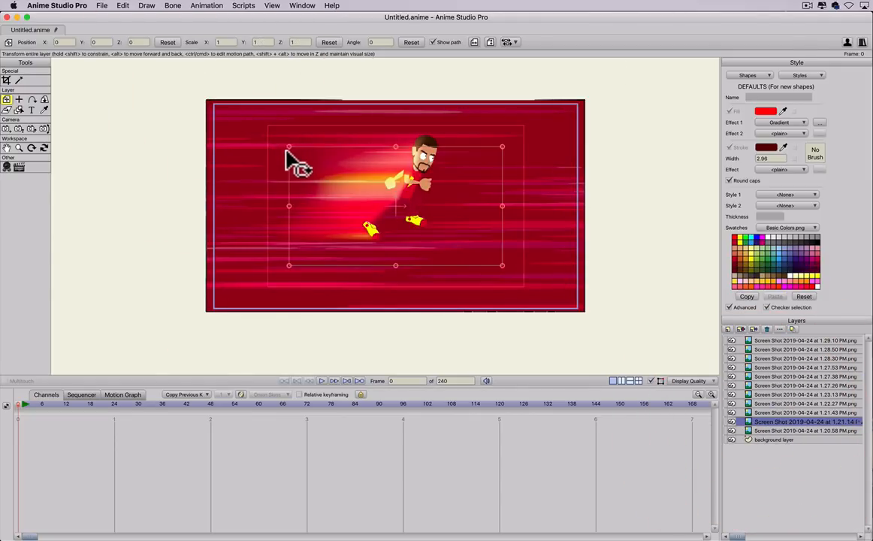
pyautogui.moveTo(288, 147); pyautogui.dragTo(215, 98)
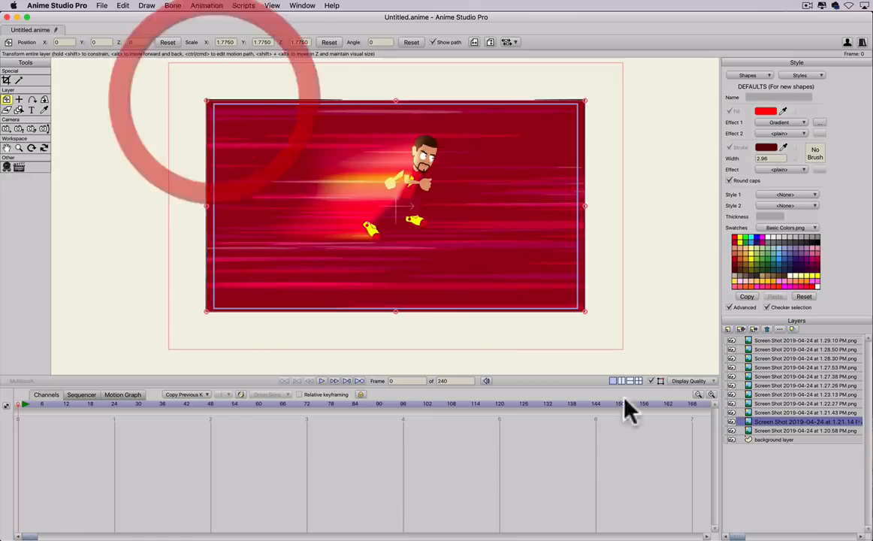
pyautogui.click(751, 430)
pyautogui.moveTo(288, 148); pyautogui.dragTo(210, 99)
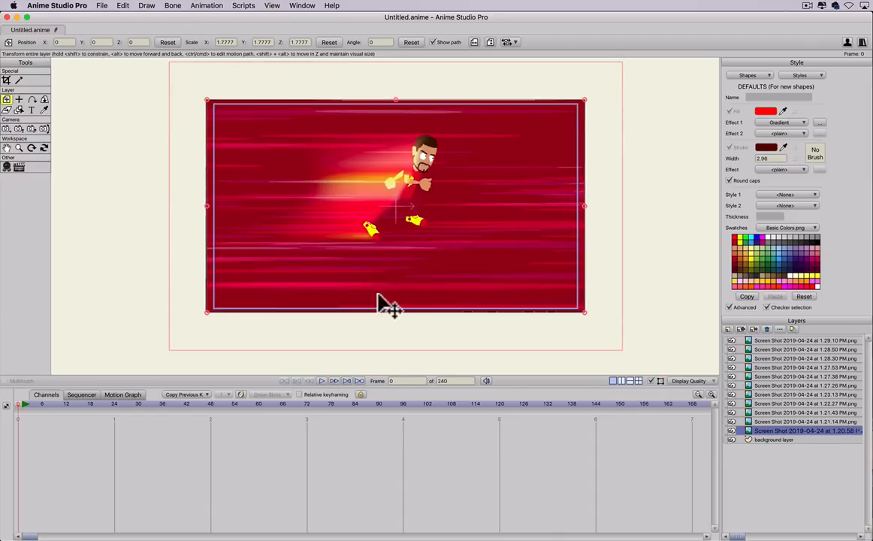
# Add a group layer and name it "pictures".
pyautogui.click(727, 329)
pyautogui.click(737, 355)
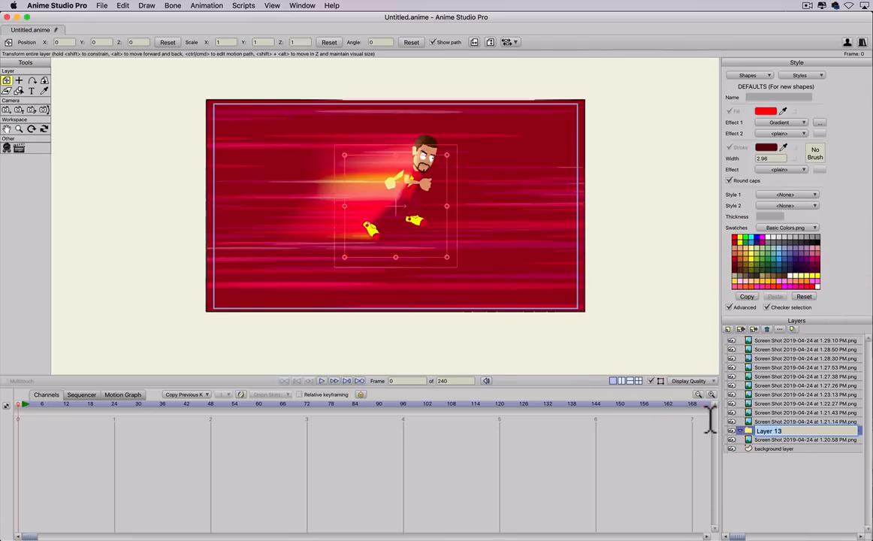
pyautogui.write('p')
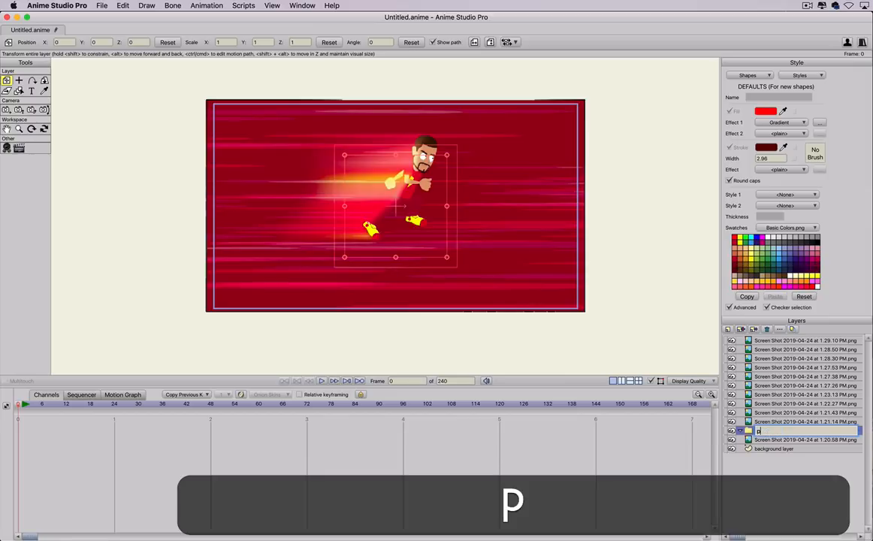
pyautogui.write('ictures')
pyautogui.press('Return')
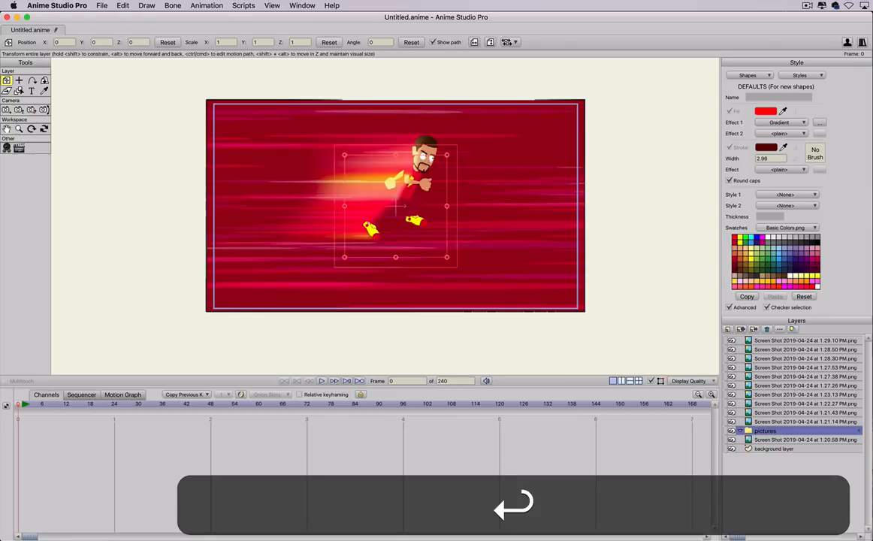
# Move the pictures group to the top of the layer stack and place all eleven screenshot layers inside it.
pyautogui.moveTo(772, 349); pyautogui.dragTo(762, 345)
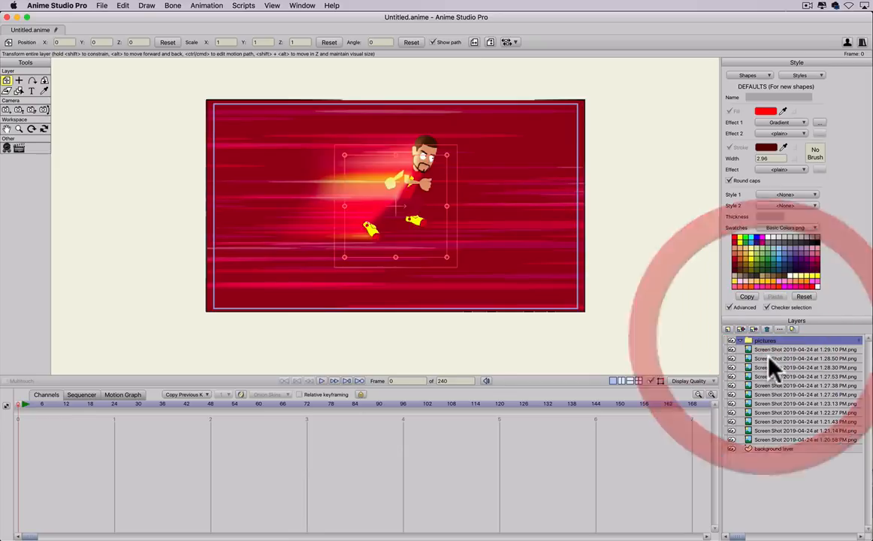
pyautogui.keyDown('shift'); pyautogui.click(766, 439); pyautogui.keyUp('shift')
pyautogui.moveTo(778, 432); pyautogui.dragTo(768, 342)
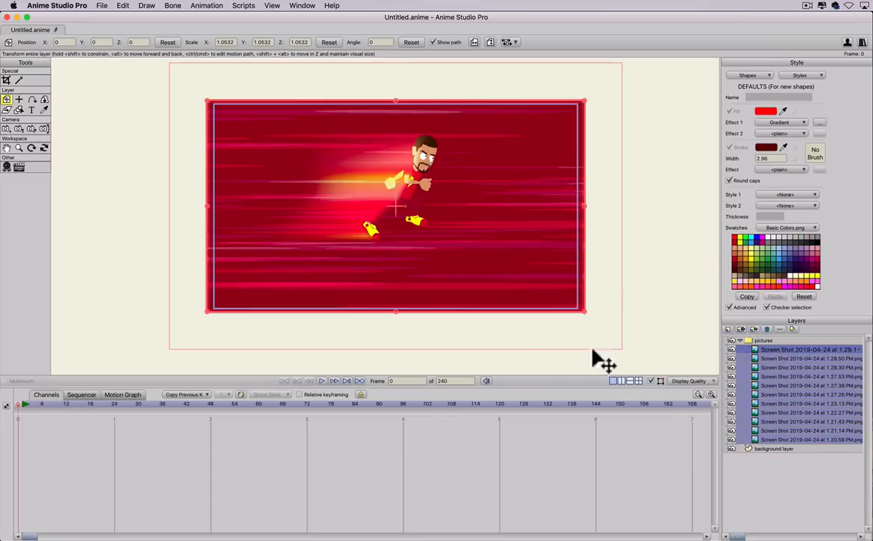
# Move the ten screenshot layers from 1.29.10 to 1.21.14 PM straight up above the frame, to a Y position of about 2.0747.
pyautogui.click(776, 431)
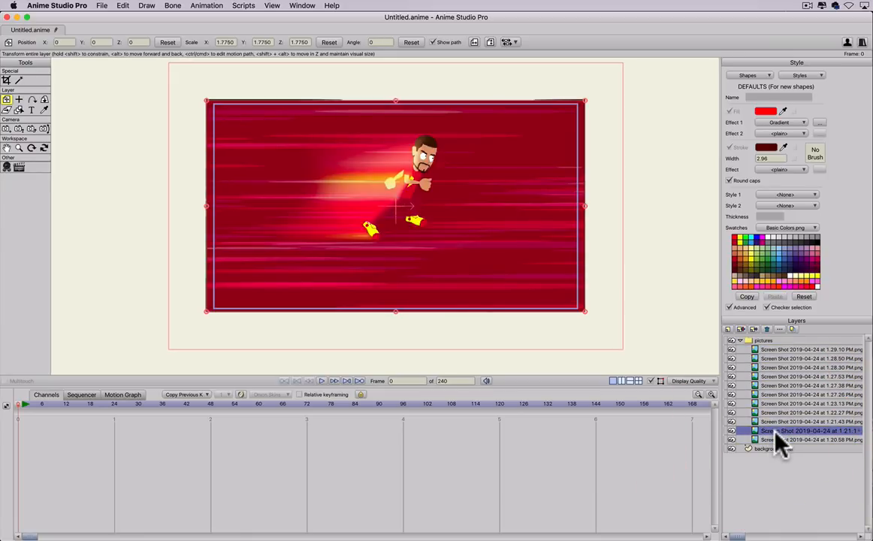
pyautogui.press('shift')
pyautogui.keyDown('shift'); pyautogui.click(775, 351); pyautogui.keyUp('shift')
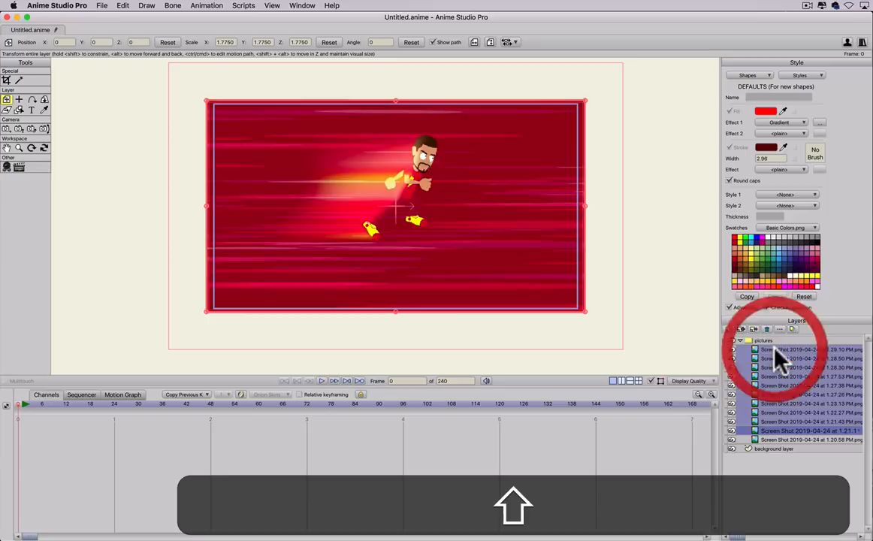
pyautogui.moveTo(421, 266); pyautogui.dragTo(425, 59)
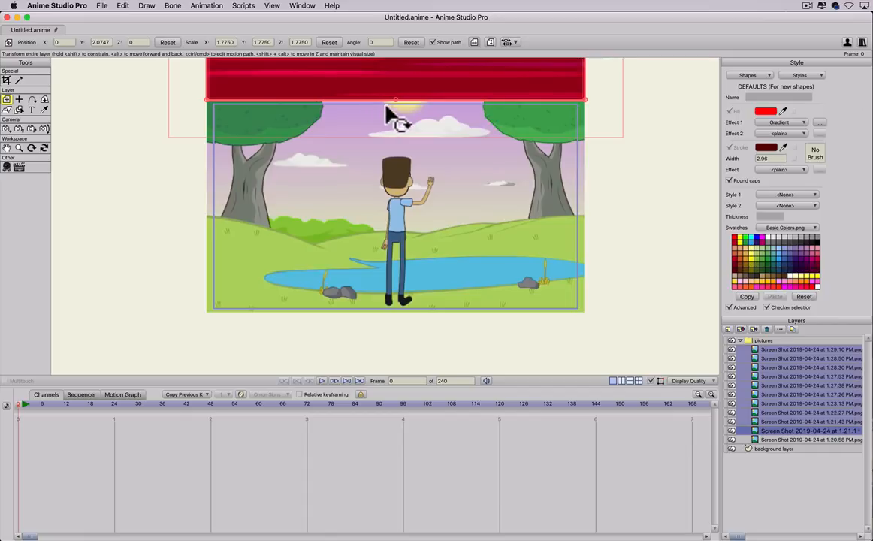
# At frame 6, move the 1.21.14 PM screenshot straight down to cover the frame, at a Y position of about -0.009.
pyautogui.scroll(-1, 410, 257)
pyautogui.scroll(1, 393, 242)
pyautogui.scroll(-2, 276, 348)
pyautogui.scroll(-1, 282, 345)
pyautogui.scroll(1, 278, 346)
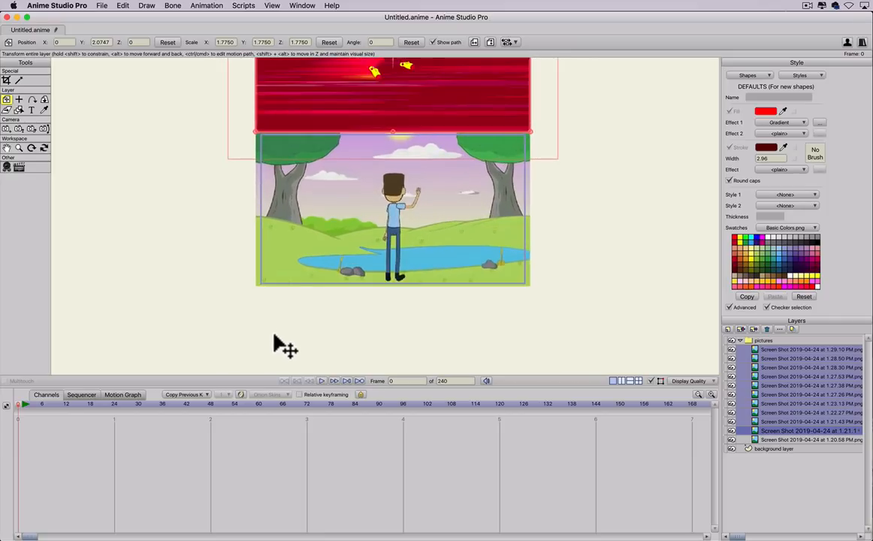
pyautogui.press('space')
pyautogui.moveTo(312, 341); pyautogui.dragTo(316, 380)
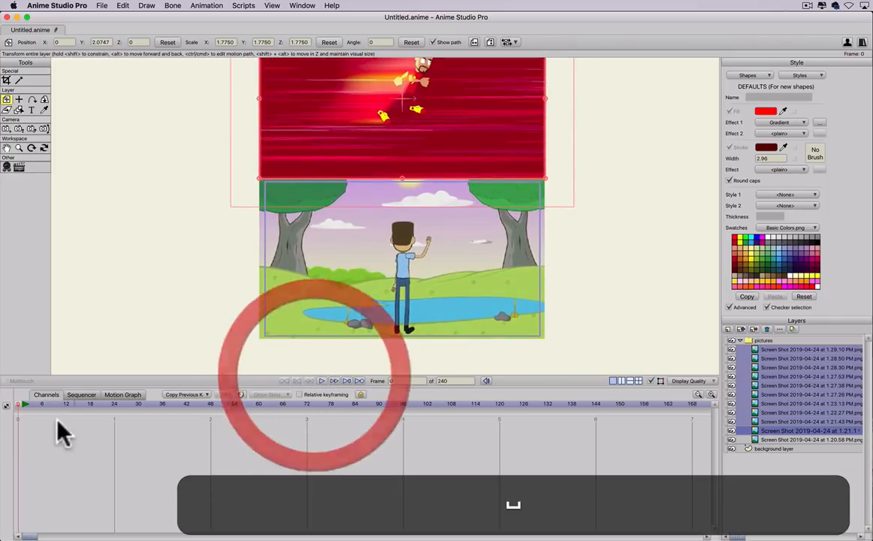
pyautogui.moveTo(17, 406); pyautogui.dragTo(42, 408)
pyautogui.click(777, 436)
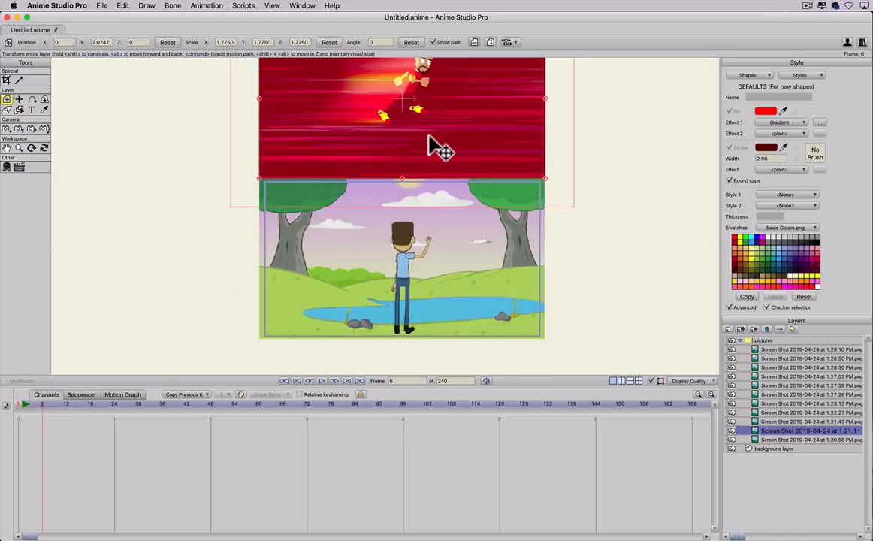
pyautogui.moveTo(428, 137); pyautogui.dragTo(425, 301)
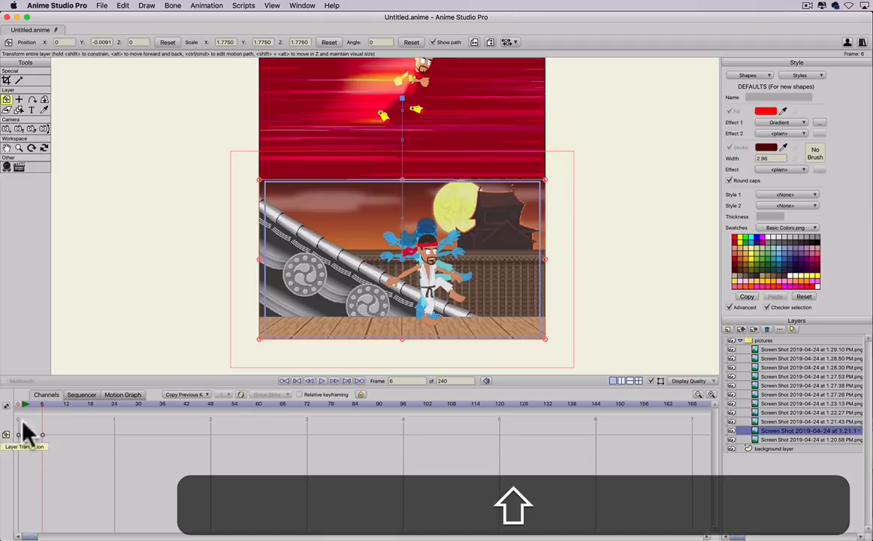
# Try to move the 1.21.43 PM screenshot down into the frame at frame 12, and undo the move.
pyautogui.click(65, 404)
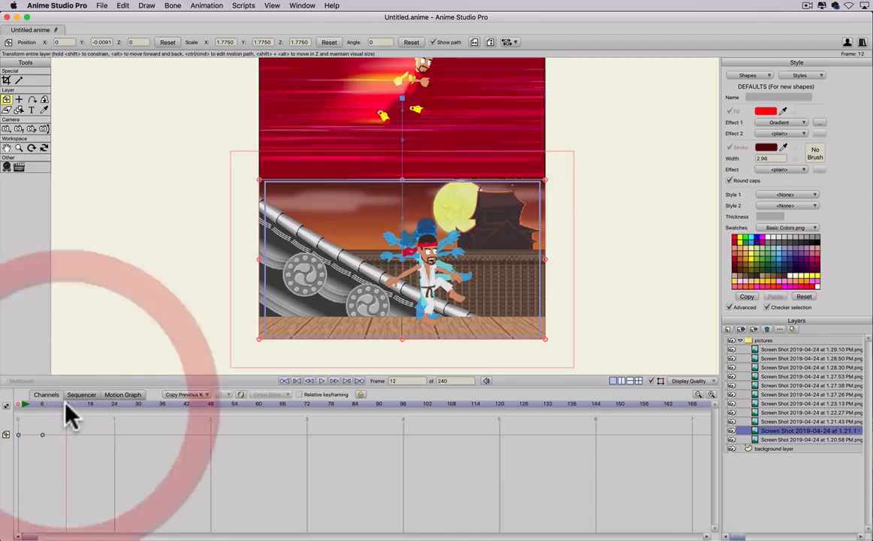
pyautogui.click(774, 421)
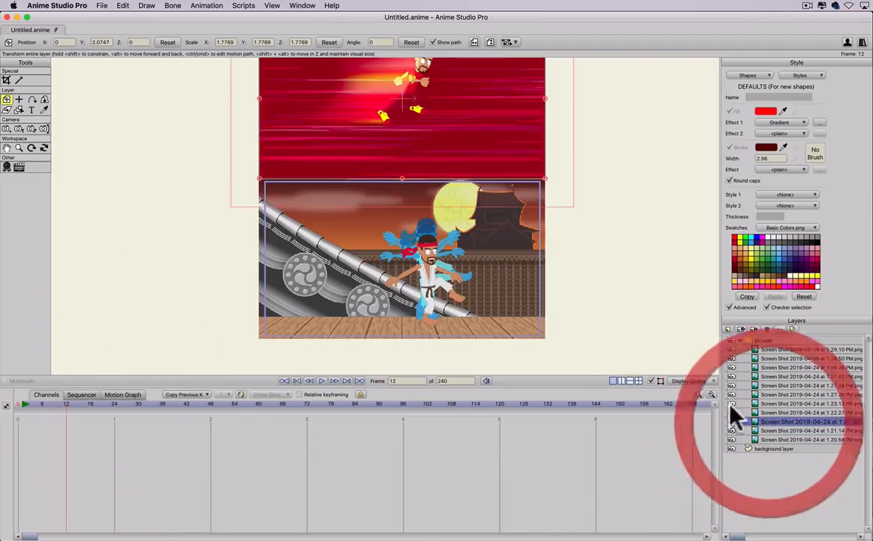
pyautogui.moveTo(424, 123); pyautogui.dragTo(428, 287)
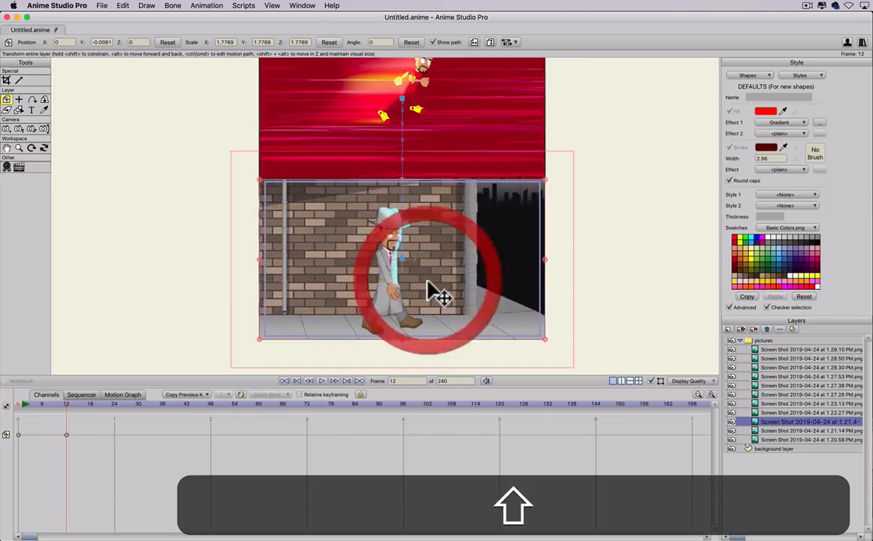
pyautogui.press('super+z')
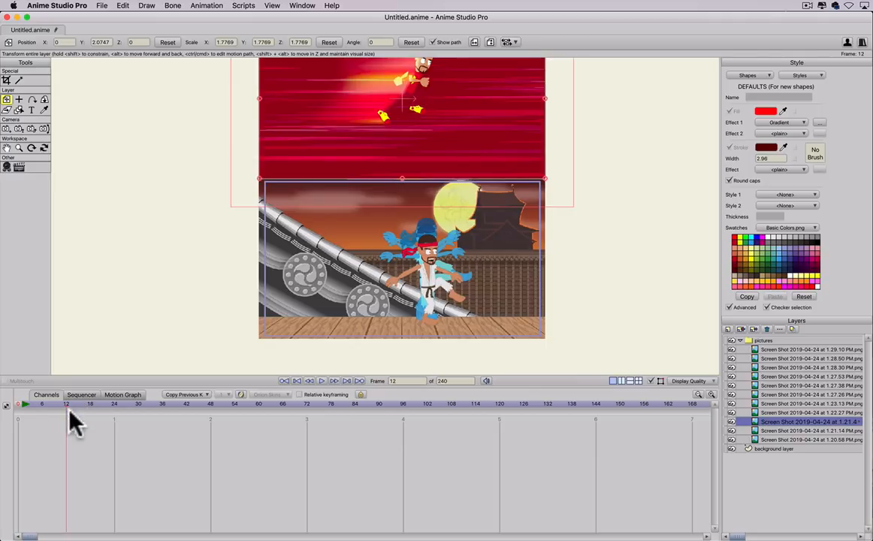
# Key the 1.21.43 PM screenshot's raised position at frame 6 and move it down over the frame at frame 12, to Y about 0.004.
pyautogui.moveTo(20, 405); pyautogui.dragTo(43, 406)
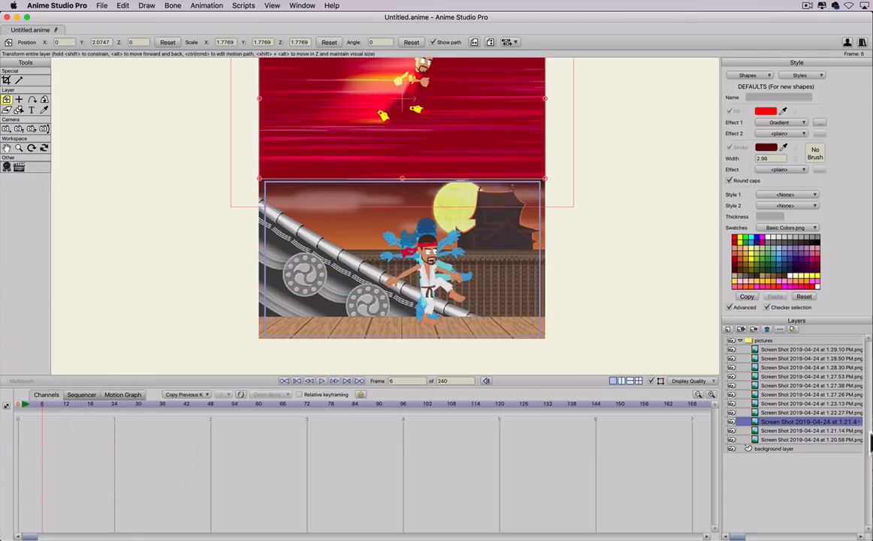
pyautogui.click(771, 423)
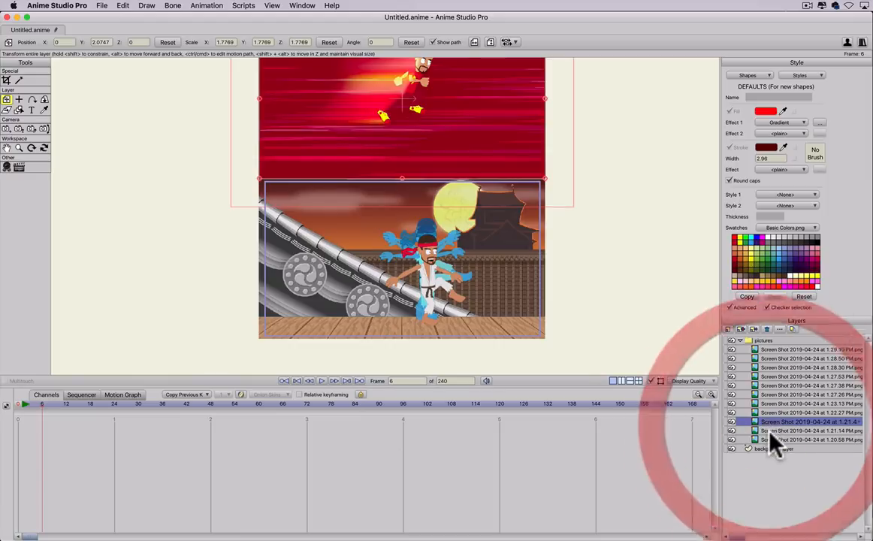
pyautogui.click(770, 422)
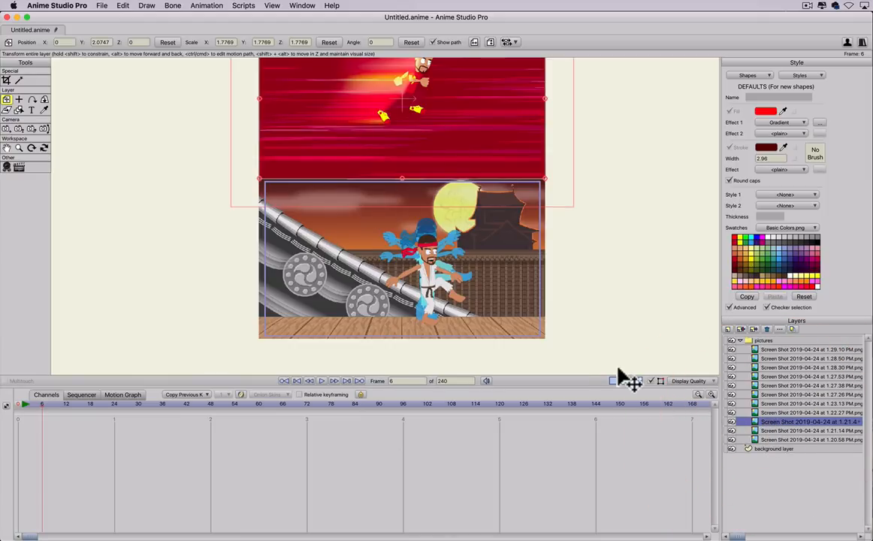
pyautogui.click(460, 131)
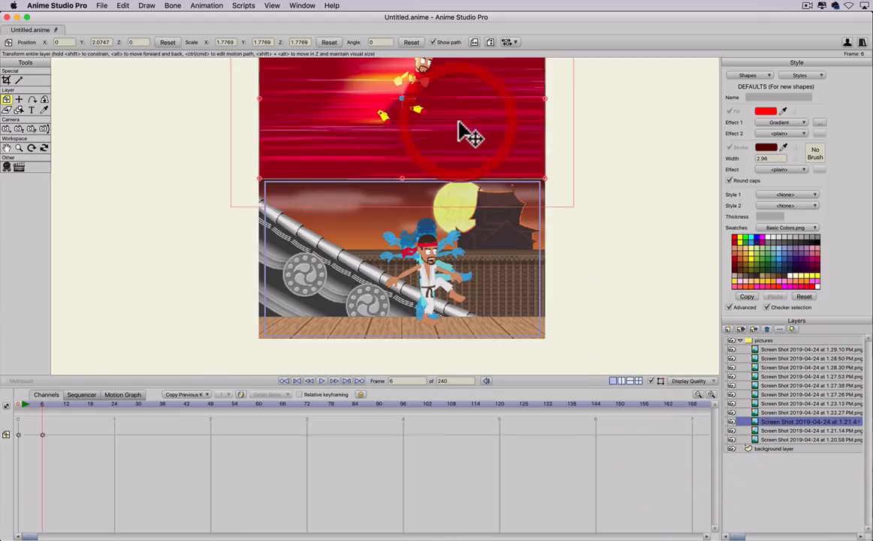
pyautogui.click(67, 404)
pyautogui.moveTo(370, 147); pyautogui.dragTo(365, 306)
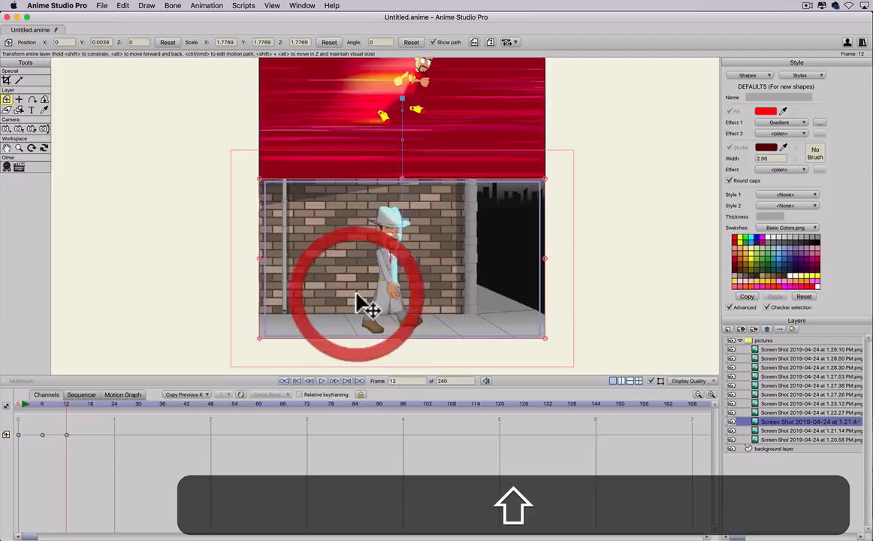
# Key the 1.22.27 PM screenshot's raised position at frame 12 and move it down over the frame at frame 18, to Y about -0.016.
pyautogui.click(770, 413)
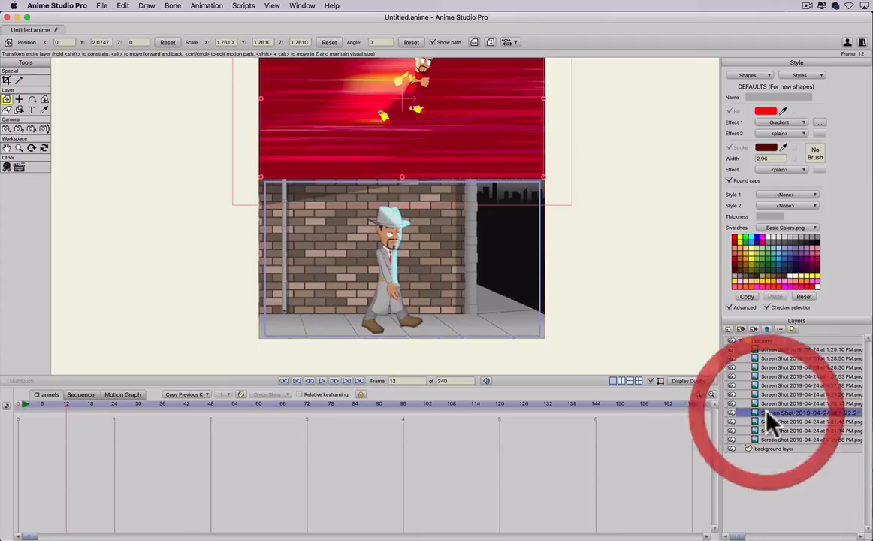
pyautogui.click(338, 117)
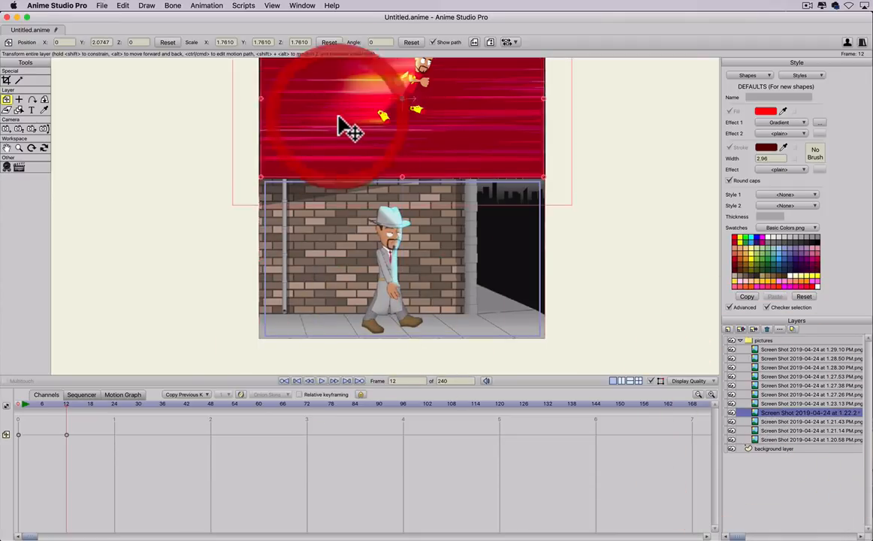
pyautogui.click(90, 404)
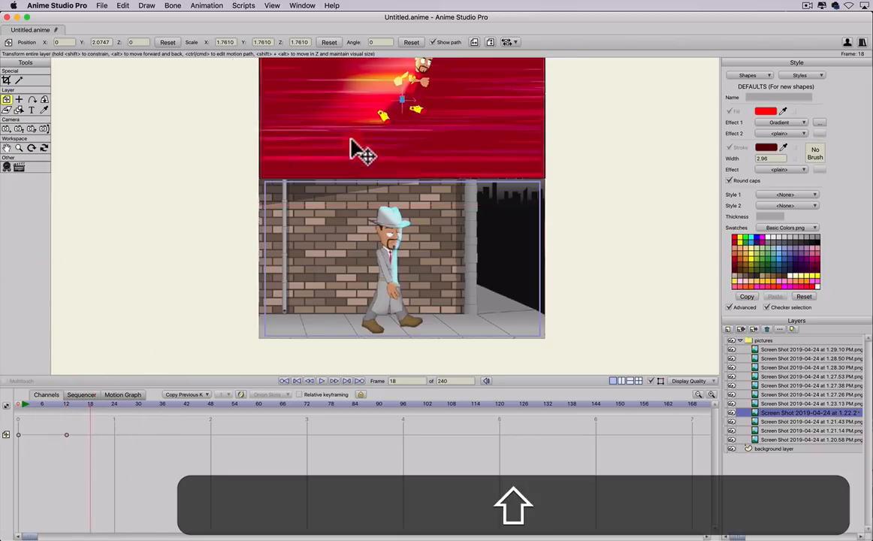
pyautogui.moveTo(351, 150)
pyautogui.mouseDown()
pyautogui.moveTo(354, 283)
pyautogui.moveTo(344, 280)
pyautogui.mouseUp()
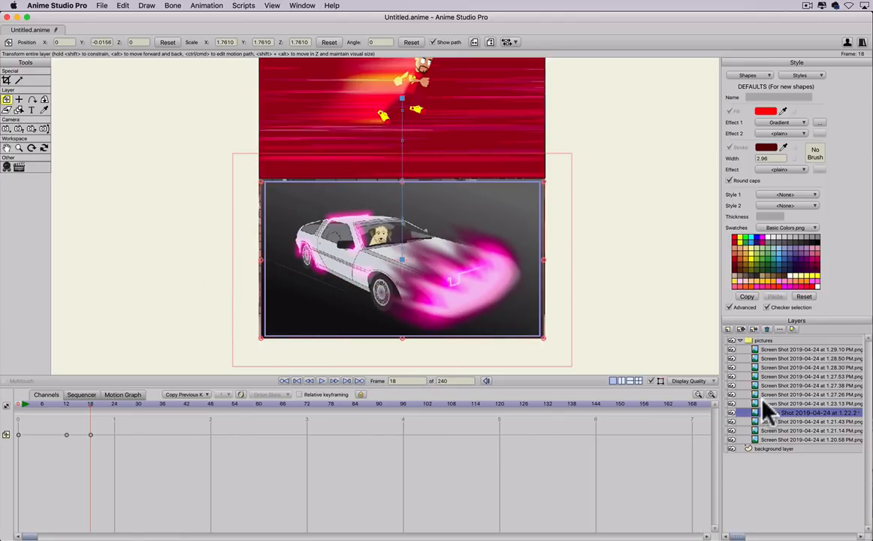
# Key the 1.23.13 PM screenshot's raised position at frame 18 and move it straight down to cover the frame at frame 24.
pyautogui.click(778, 405)
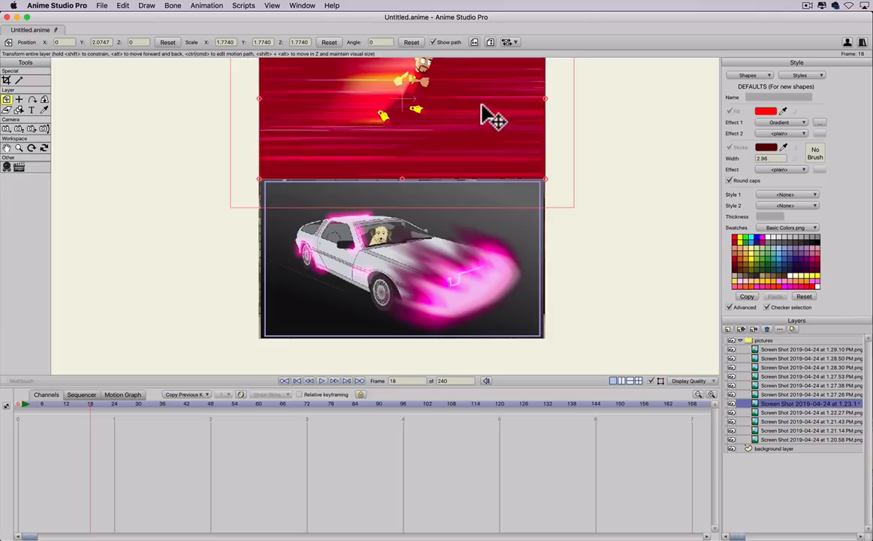
pyautogui.click(440, 114)
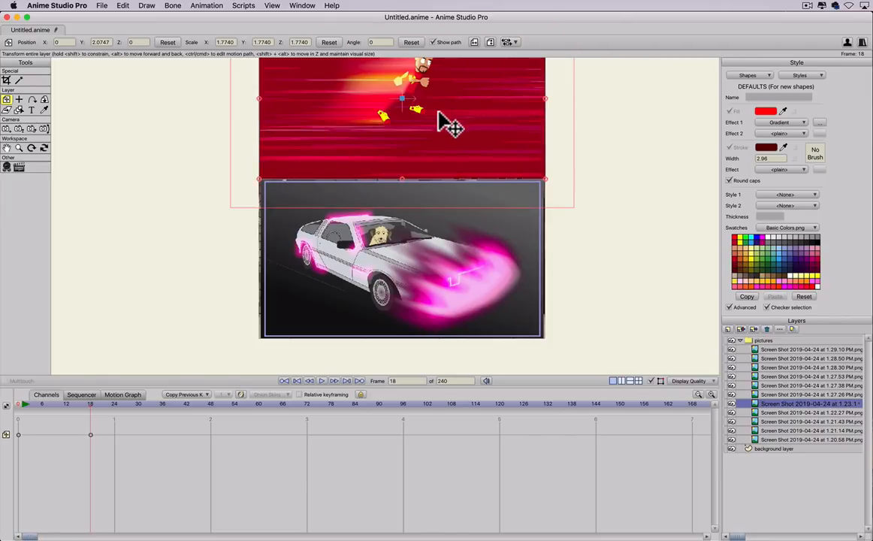
pyautogui.click(113, 403)
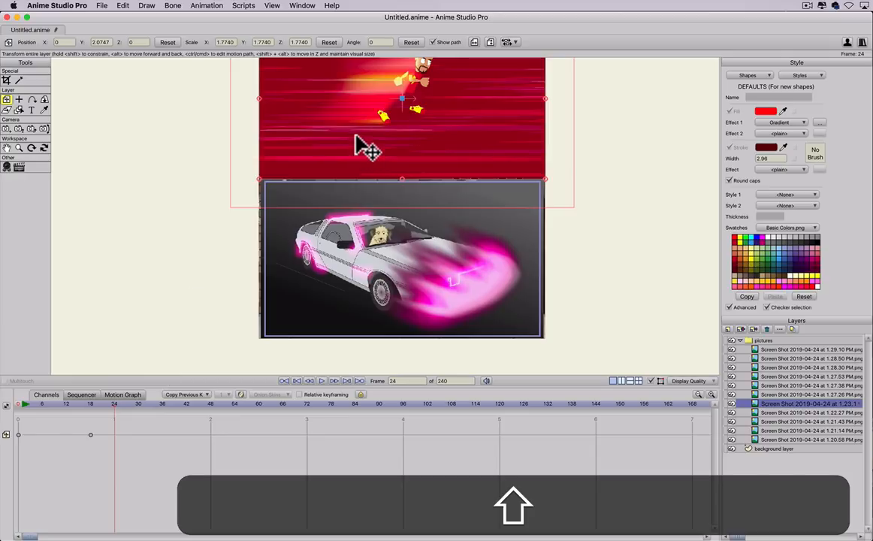
pyautogui.moveTo(362, 145); pyautogui.dragTo(344, 298)
# Key the 1.27.26 PM screenshot's raised position at frame 24 and move it straight down to cover the frame at frame 30.
pyautogui.click(772, 395)
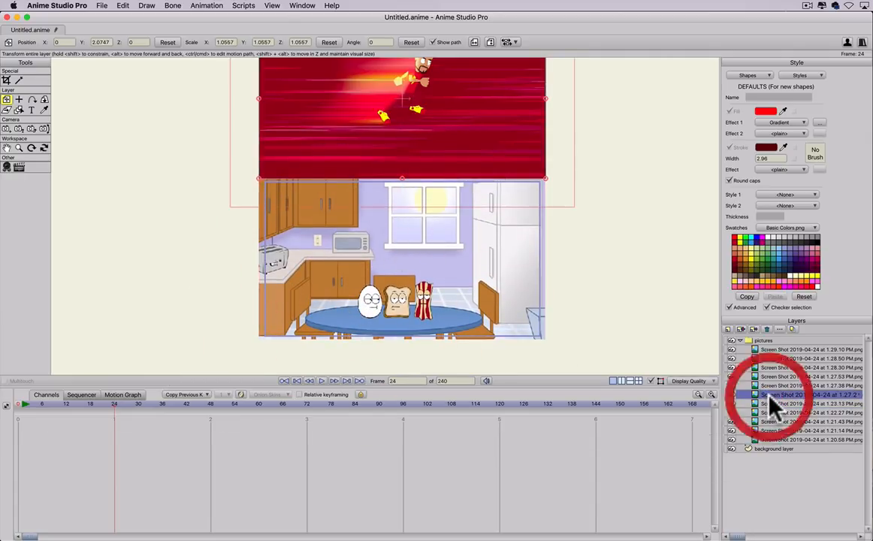
pyautogui.click(425, 140)
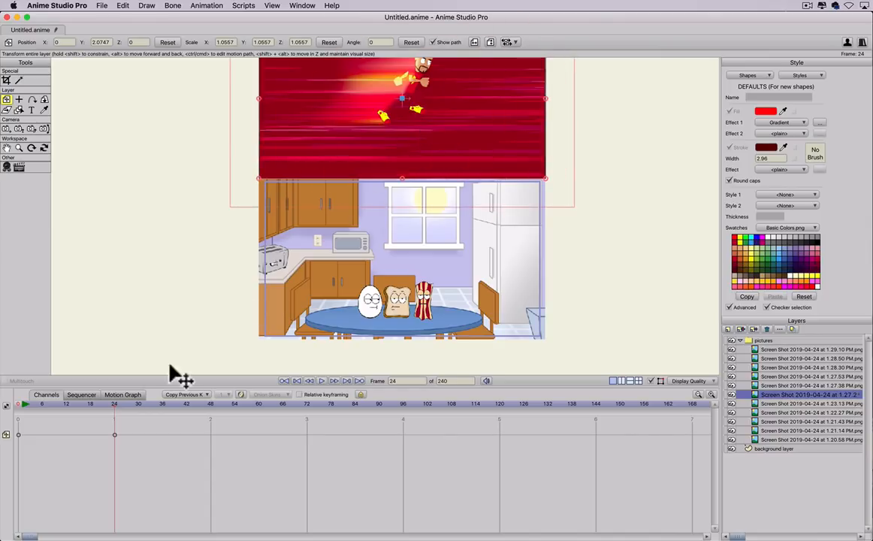
pyautogui.click(137, 404)
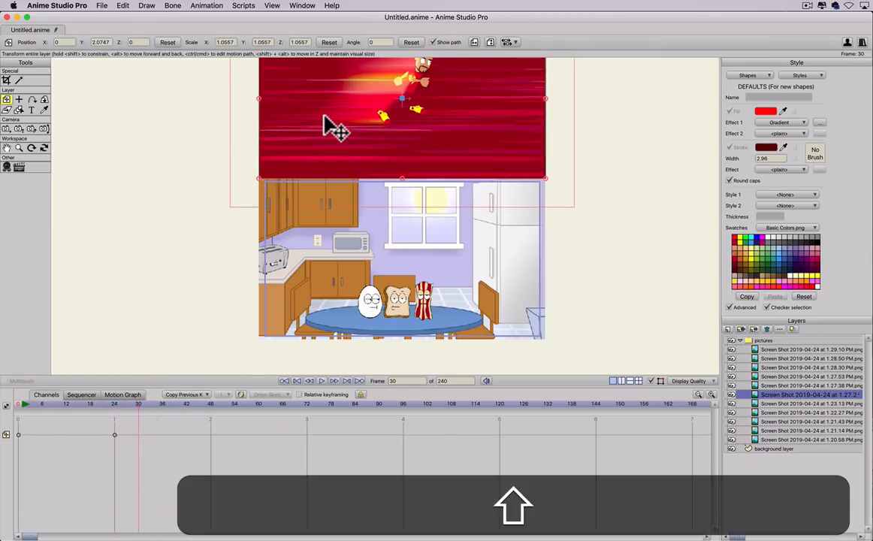
pyautogui.moveTo(335, 128); pyautogui.dragTo(322, 283)
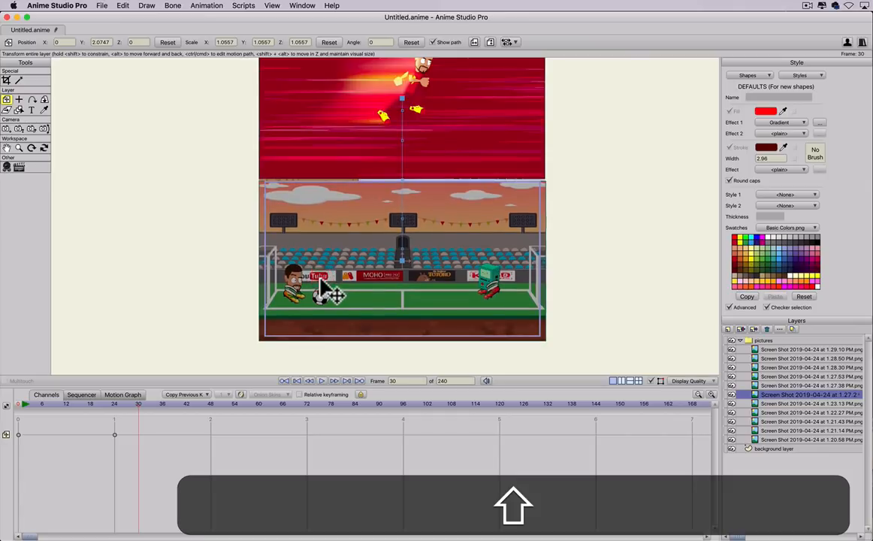
# Key the 1.27.38 PM screenshot's raised position at frame 30 and move it down over the frame at frame 36, to Y about -0.022.
pyautogui.click(768, 386)
pyautogui.click(450, 164)
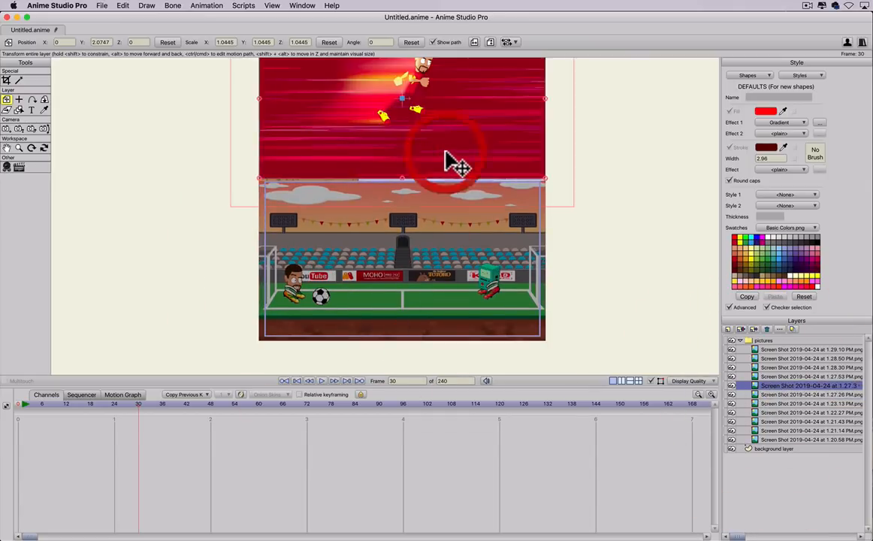
pyautogui.click(161, 404)
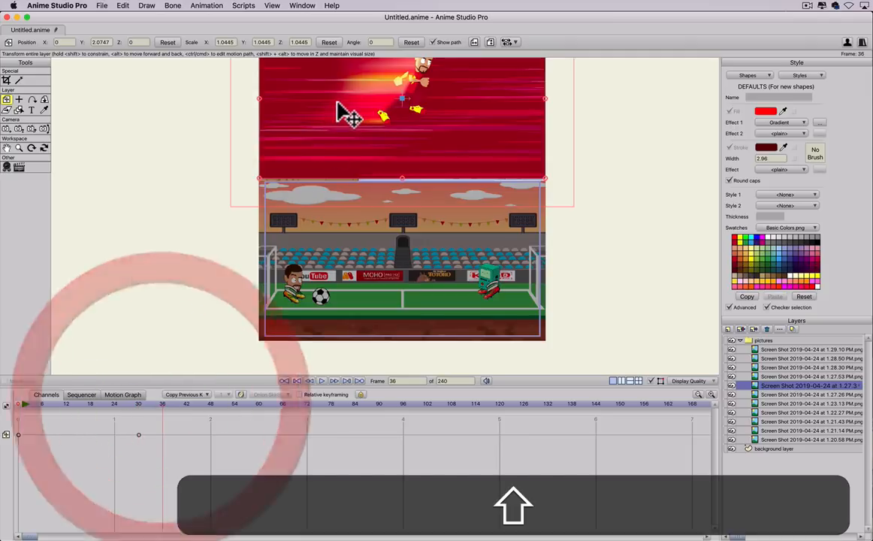
pyautogui.moveTo(345, 113); pyautogui.dragTo(316, 264)
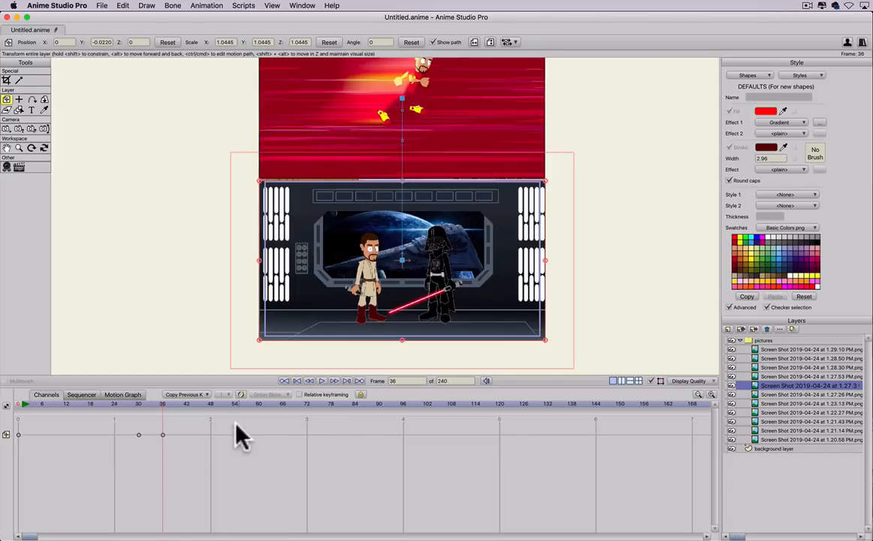
# Key the 1.27.53 PM screenshot's raised position at frame 36 and move it down over the frame at frame 42, to Y about -0.016.
pyautogui.click(763, 377)
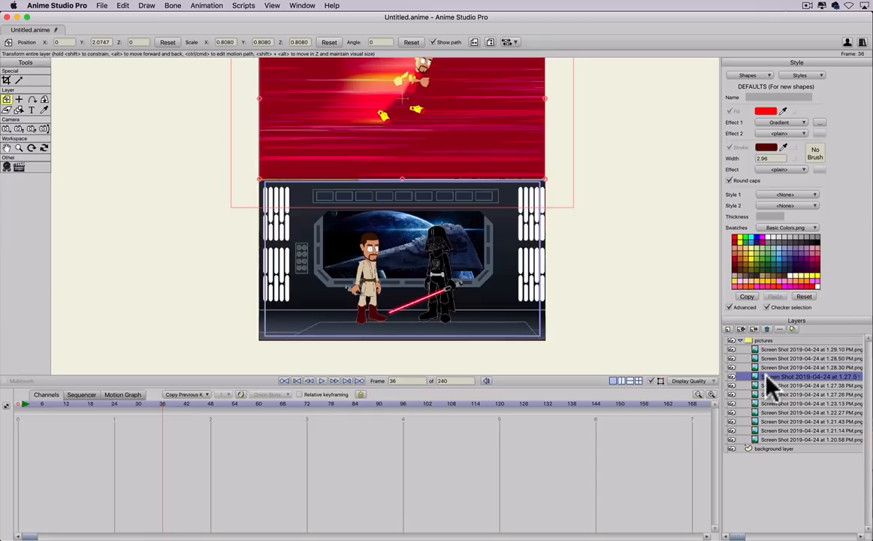
pyautogui.click(450, 130)
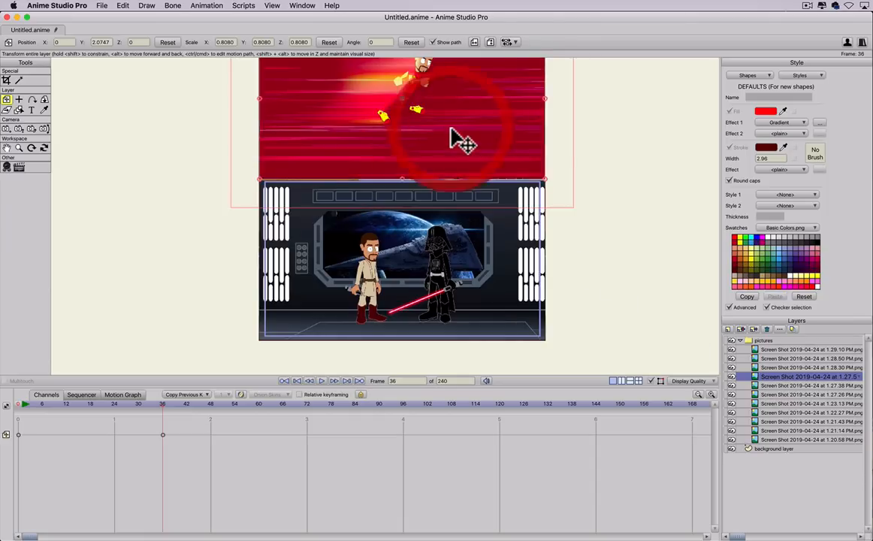
pyautogui.click(187, 405)
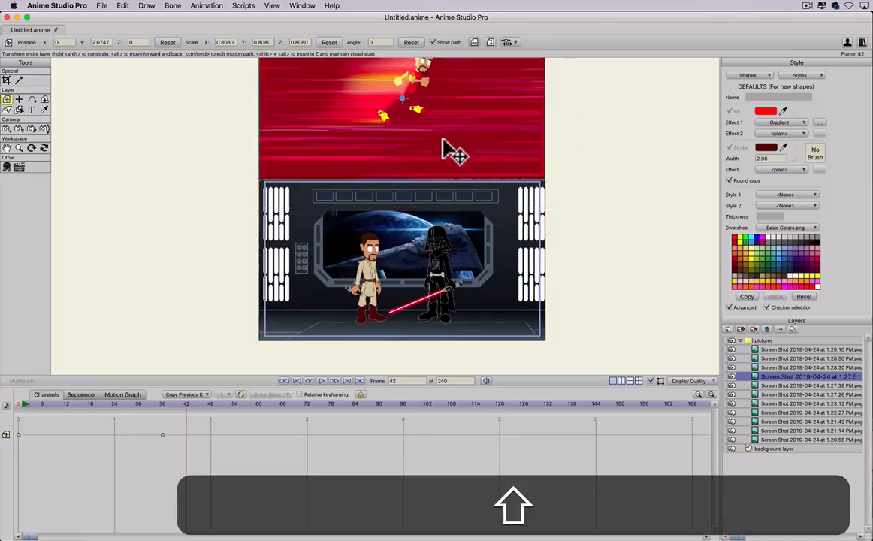
pyautogui.moveTo(442, 135); pyautogui.dragTo(441, 294)
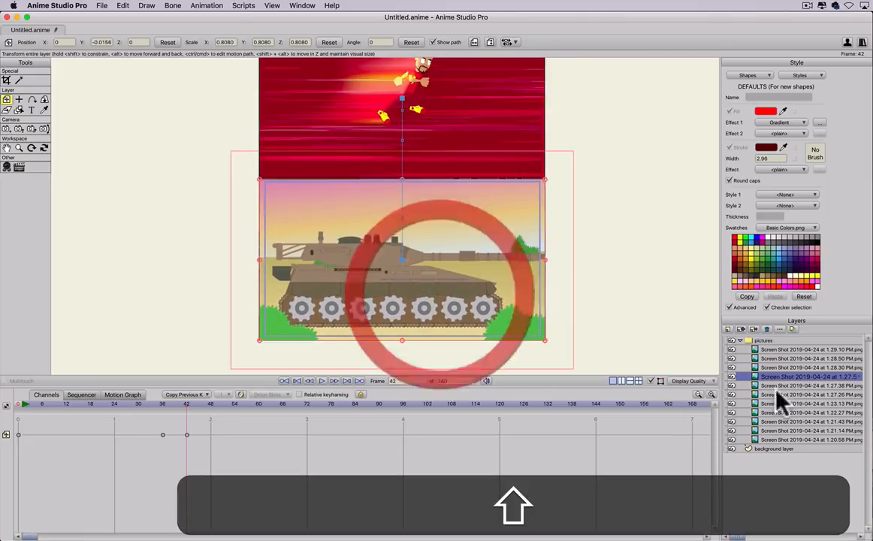
# Key the 1.28.30 PM screenshot's raised position at frame 42 and move it down over the frame at frame 48, to Y about -0.022.
pyautogui.click(782, 369)
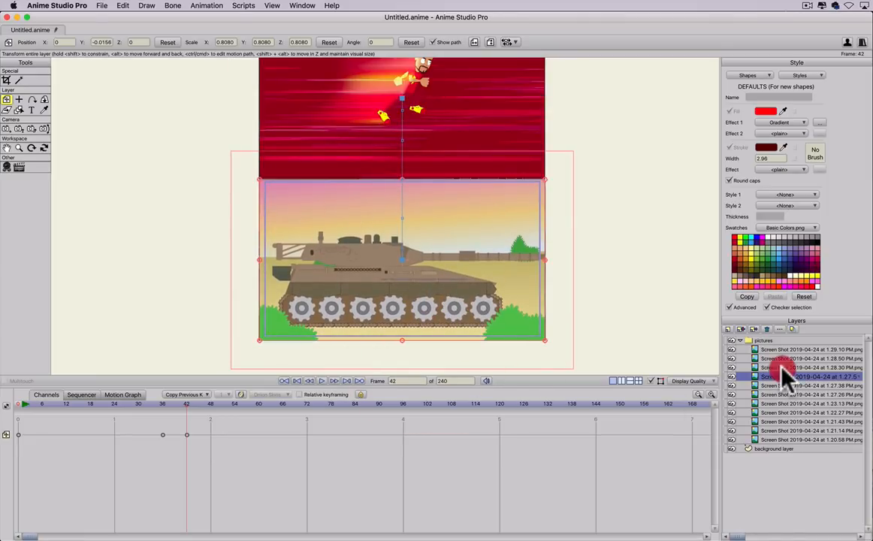
pyautogui.click(410, 165)
pyautogui.click(211, 406)
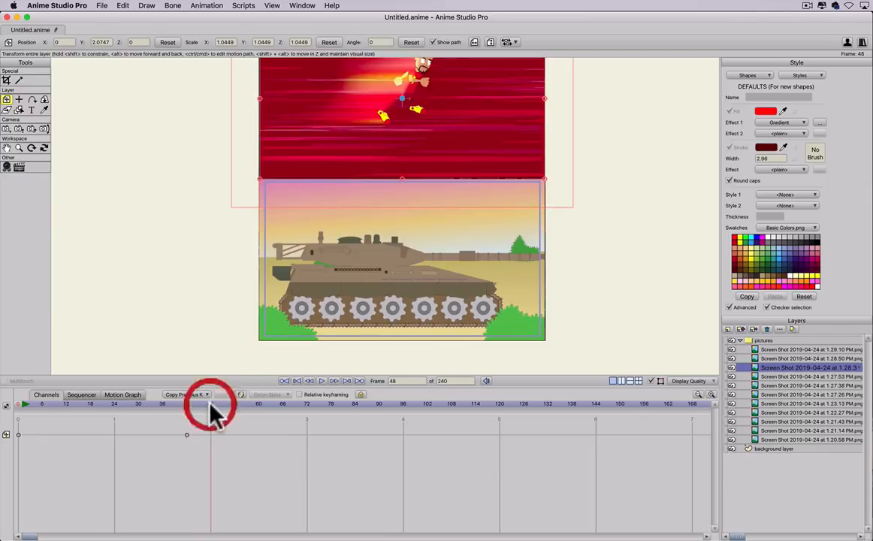
pyautogui.moveTo(381, 155); pyautogui.dragTo(375, 308)
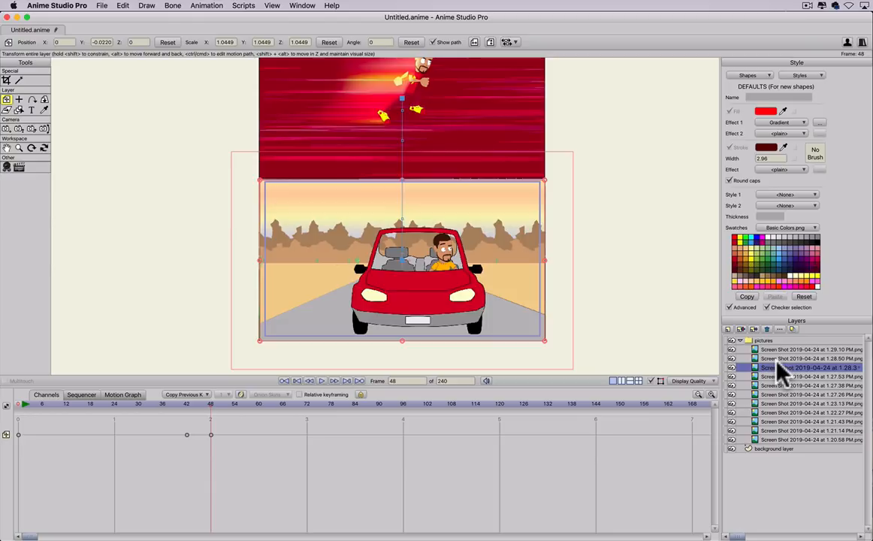
# Key the 1.28.50 PM screenshot's raised position at frame 48 and move it down over the frame at frame 54, to Y about -0.022.
pyautogui.click(777, 358)
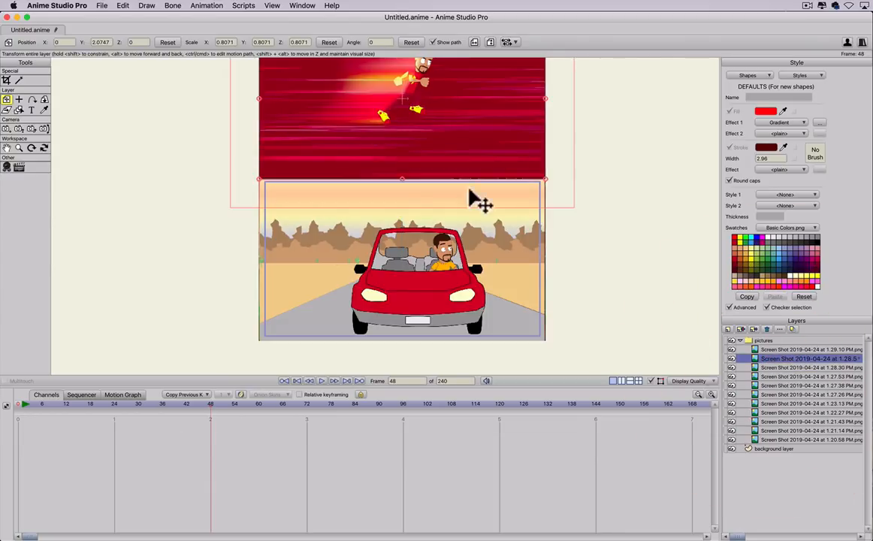
pyautogui.click(442, 135)
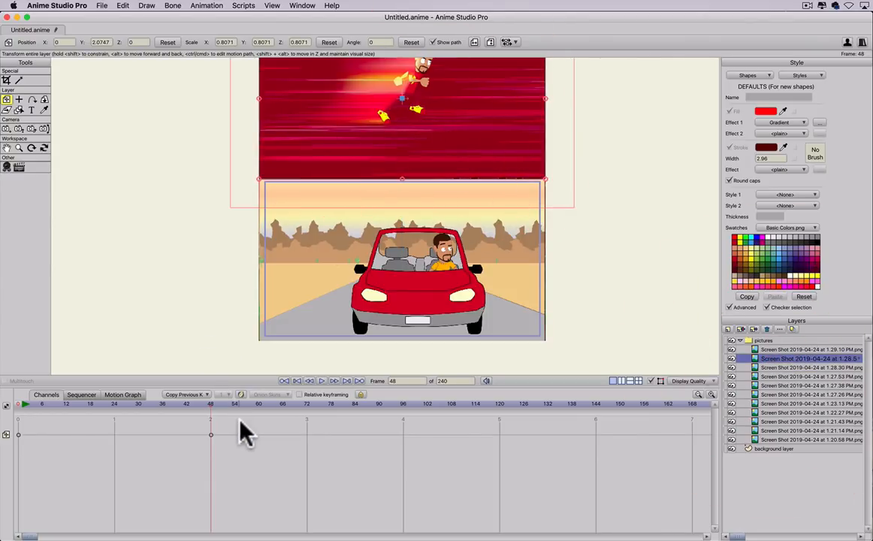
pyautogui.click(234, 398)
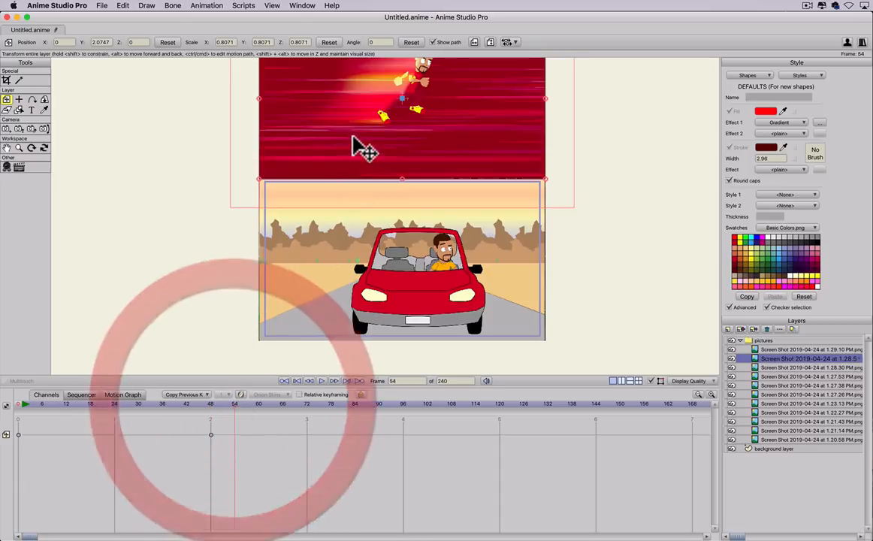
pyautogui.moveTo(353, 140); pyautogui.dragTo(342, 310)
# Key the 1.29.10 PM screenshot's raised position at frame 54 and move it down over the frame at frame 60, to Y about -0.003.
pyautogui.click(769, 351)
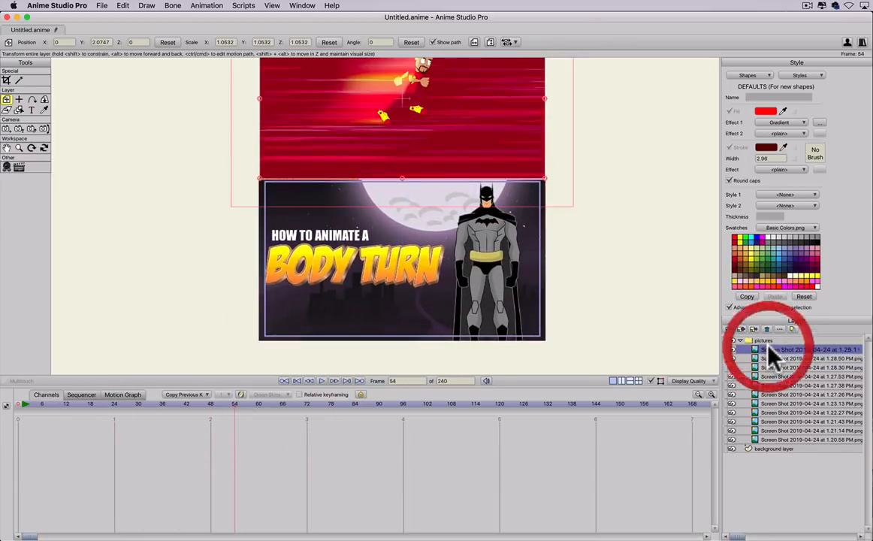
pyautogui.click(380, 128)
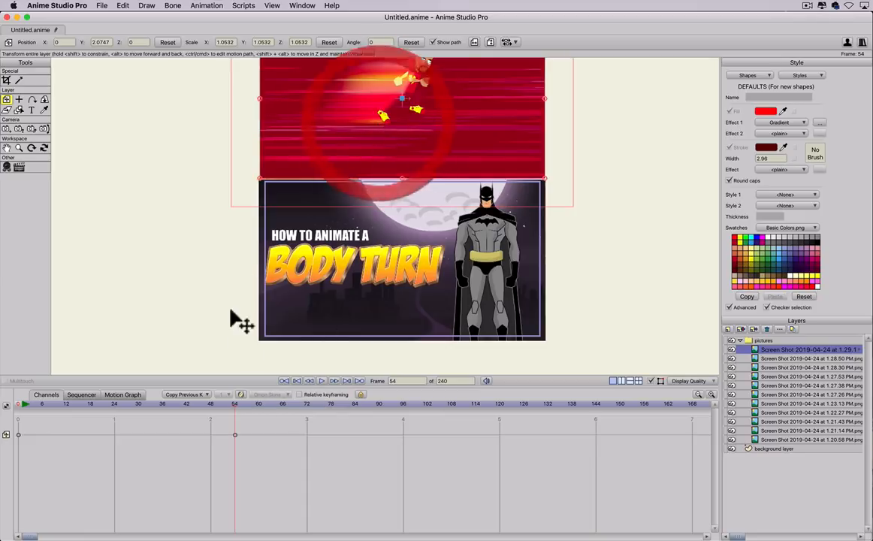
pyautogui.click(257, 403)
pyautogui.moveTo(387, 125); pyautogui.dragTo(369, 268)
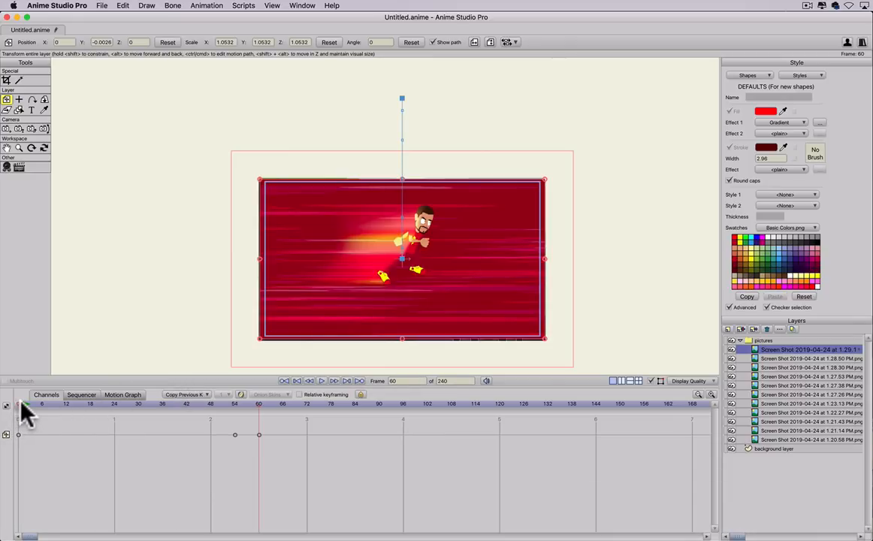
# Set the 1.29.10 PM screenshot's keyframe at frame 60 to Cycle interpolation, returning to absolute frame 1.
pyautogui.moveTo(21, 405); pyautogui.dragTo(234, 419)
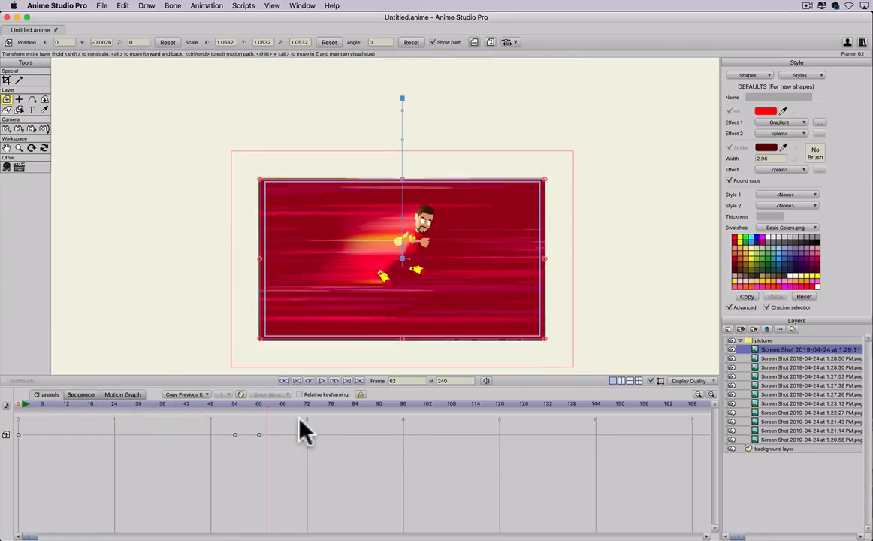
pyautogui.click(278, 418)
pyautogui.click(260, 406)
pyautogui.click(254, 448)
pyautogui.rightClick(259, 436)
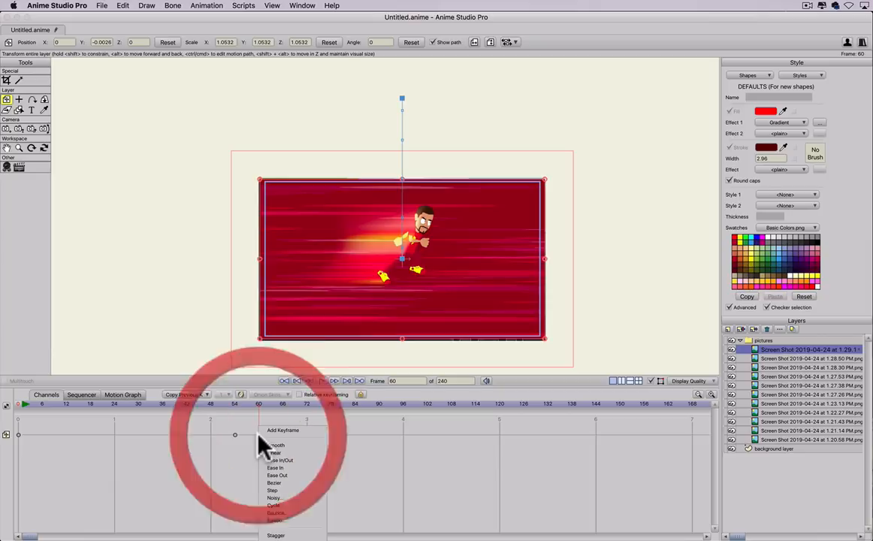
pyautogui.click(269, 505)
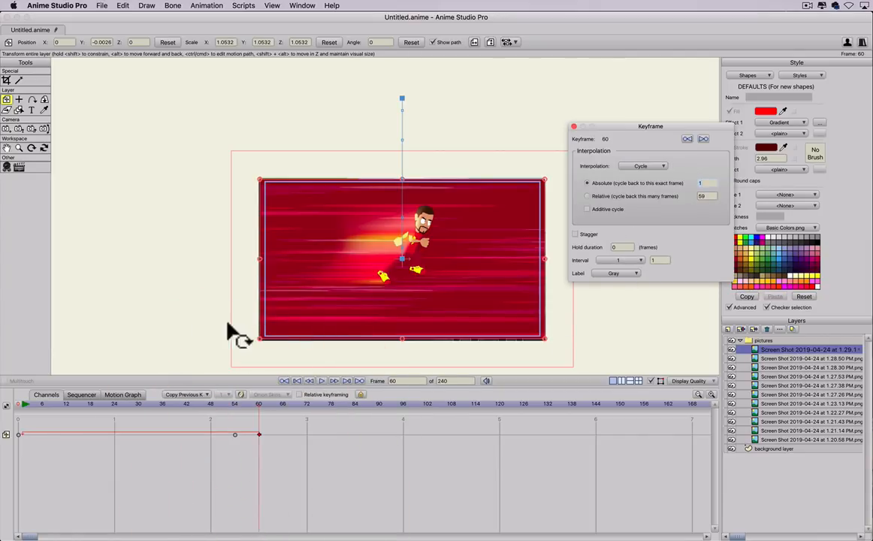
# Copy the cycling keyframe at frame 60 and paste it into the 1.28.50 PM screenshot layer at the same frame.
pyautogui.click(259, 434)
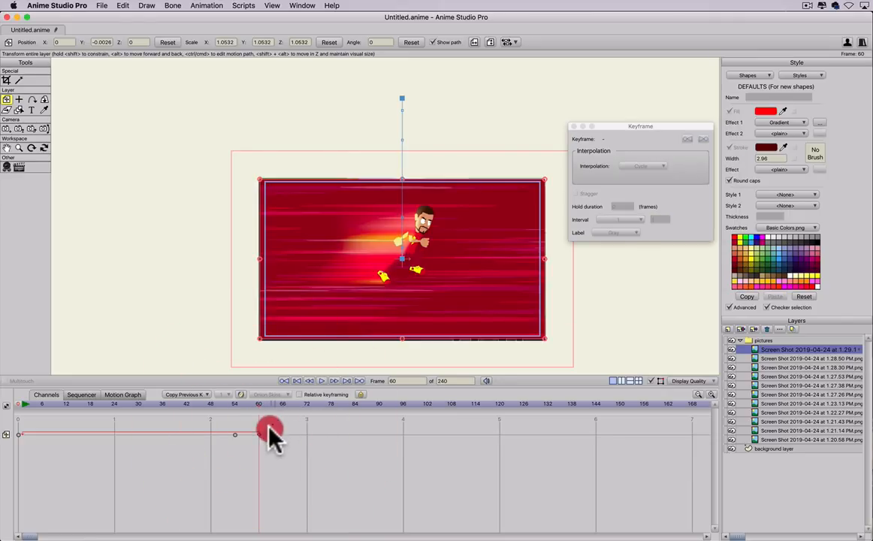
pyautogui.click(259, 434)
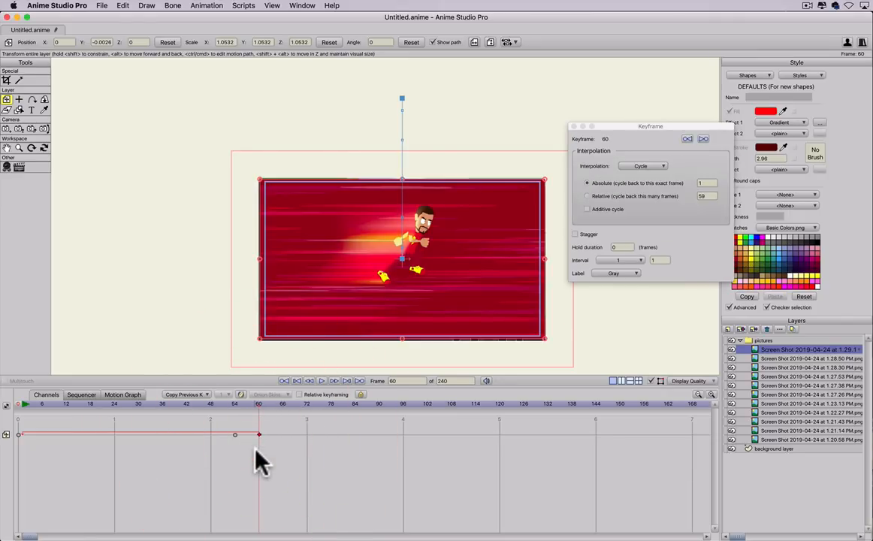
pyautogui.press('super')
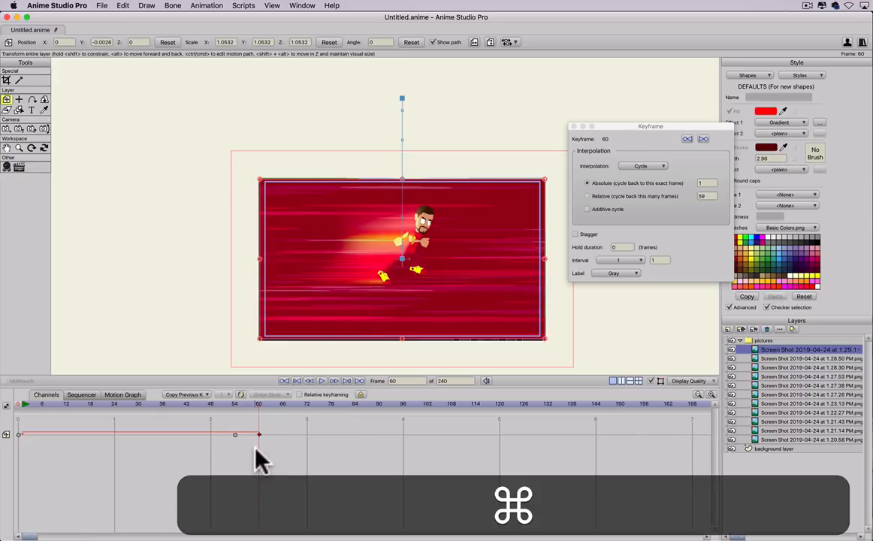
pyautogui.press('super+c')
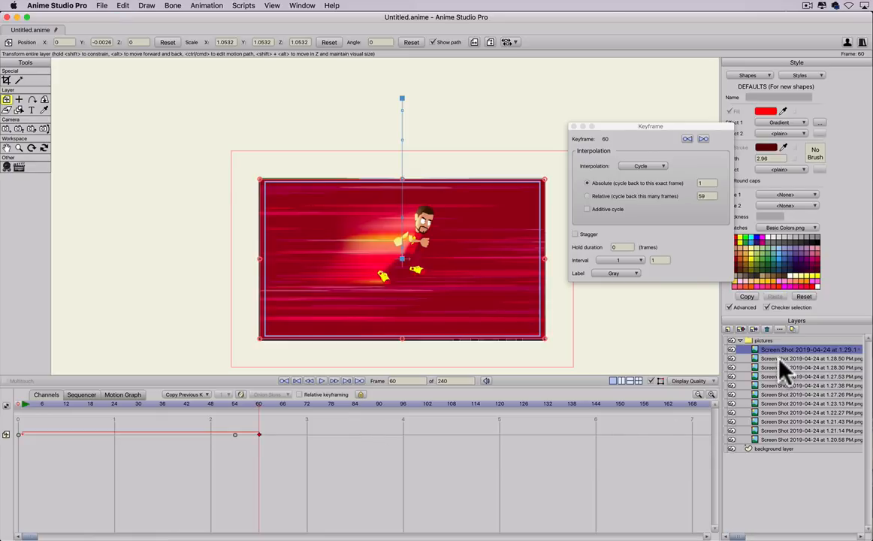
pyautogui.click(780, 358)
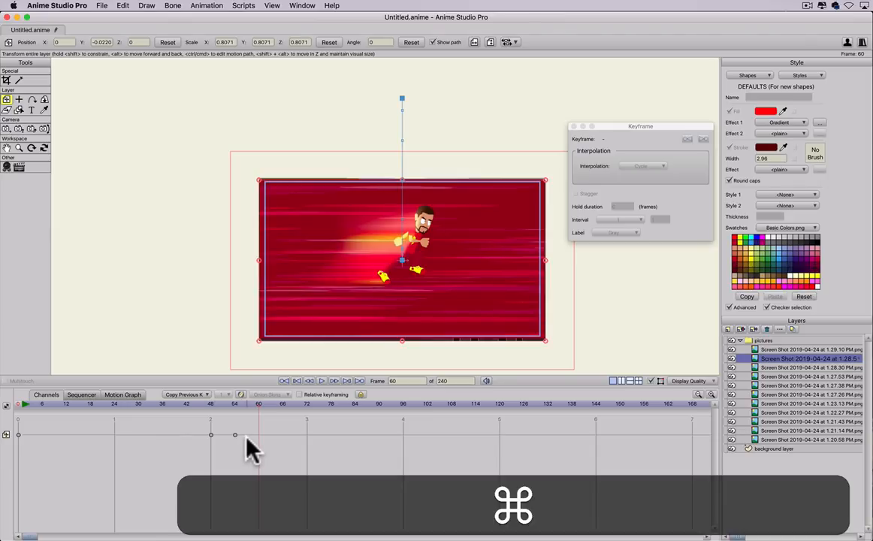
pyautogui.press('super+v')
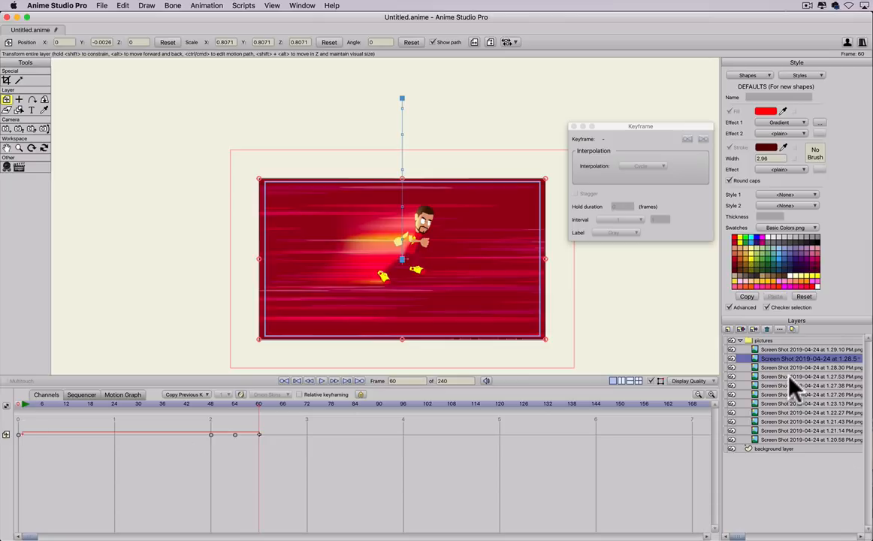
# Paste the cycling keyframe at frame 60 into each remaining animated screenshot layer, from 1.28.30 PM down to 1.21.14 PM.
pyautogui.click(782, 368)
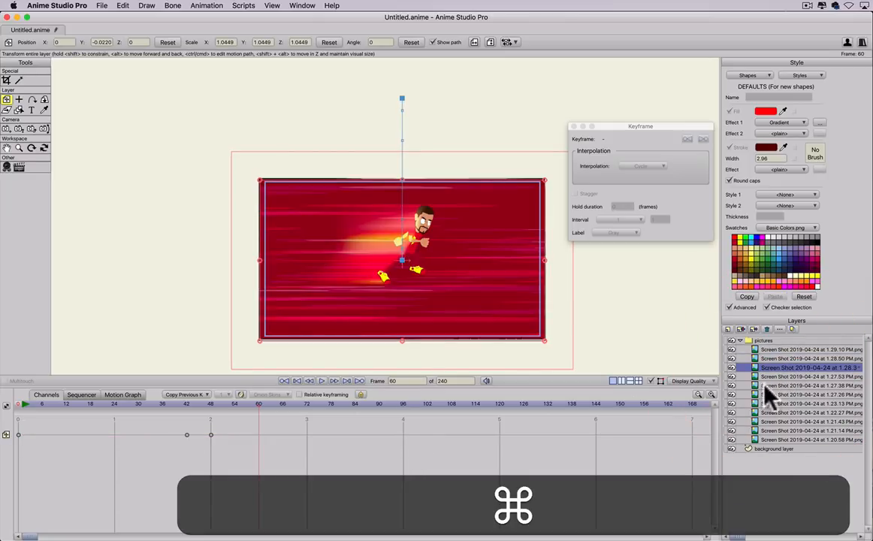
pyautogui.press('super+v')
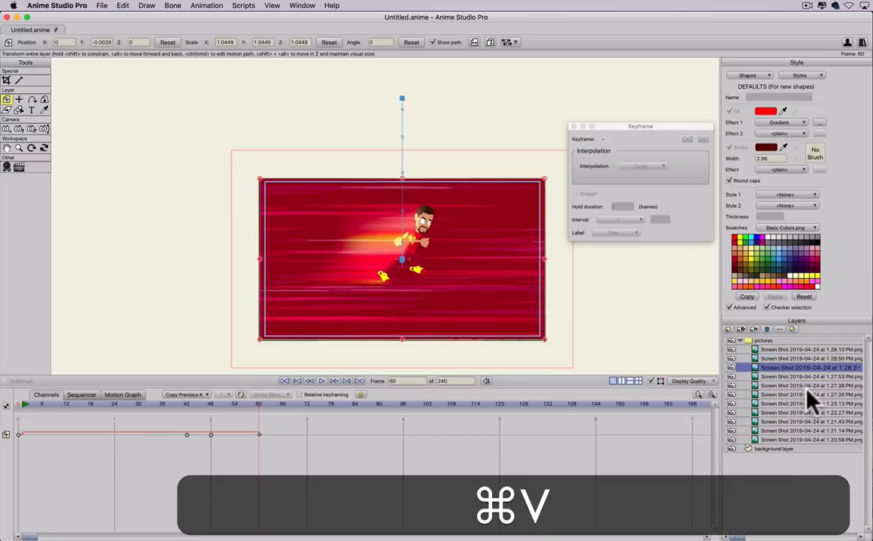
pyautogui.click(796, 385)
pyautogui.press('super+v')
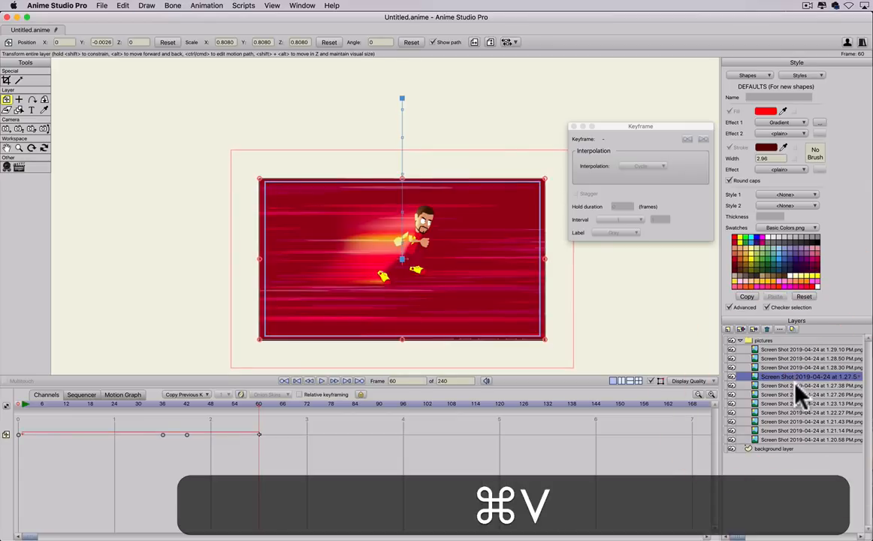
pyautogui.click(799, 404)
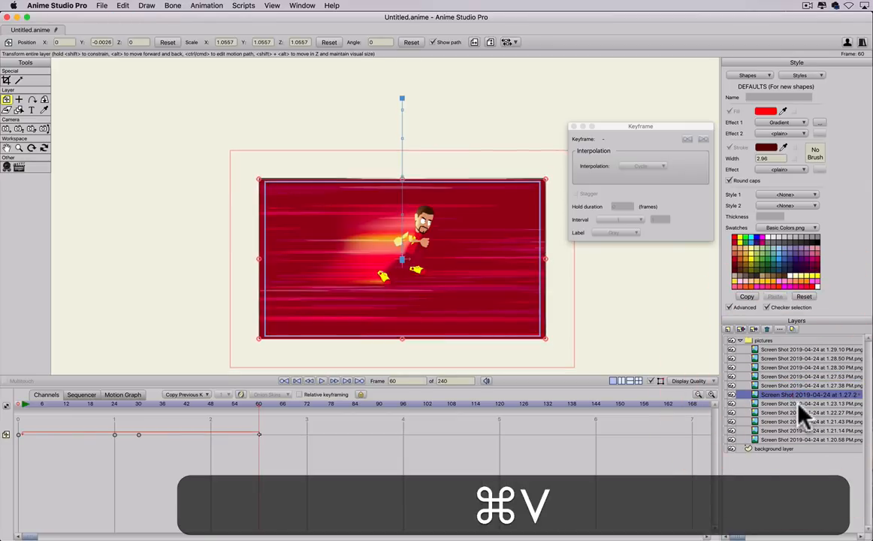
pyautogui.press('super+v')
pyautogui.click(799, 413)
pyautogui.press('super+v')
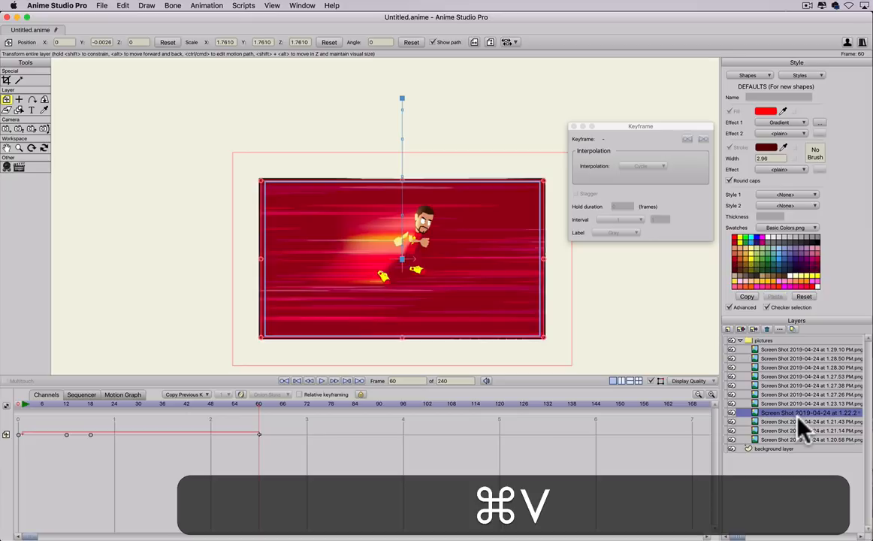
pyautogui.click(799, 418)
pyautogui.click(799, 431)
pyautogui.press('super+v')
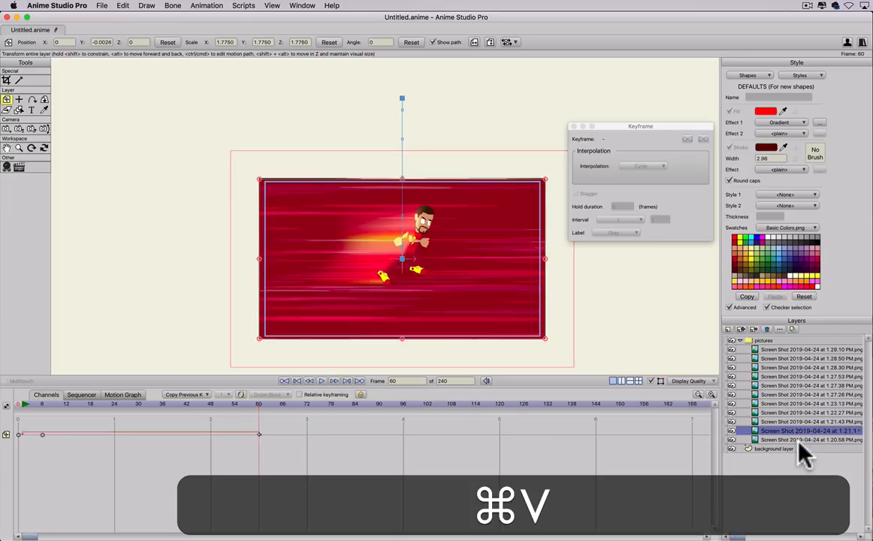
pyautogui.click(799, 440)
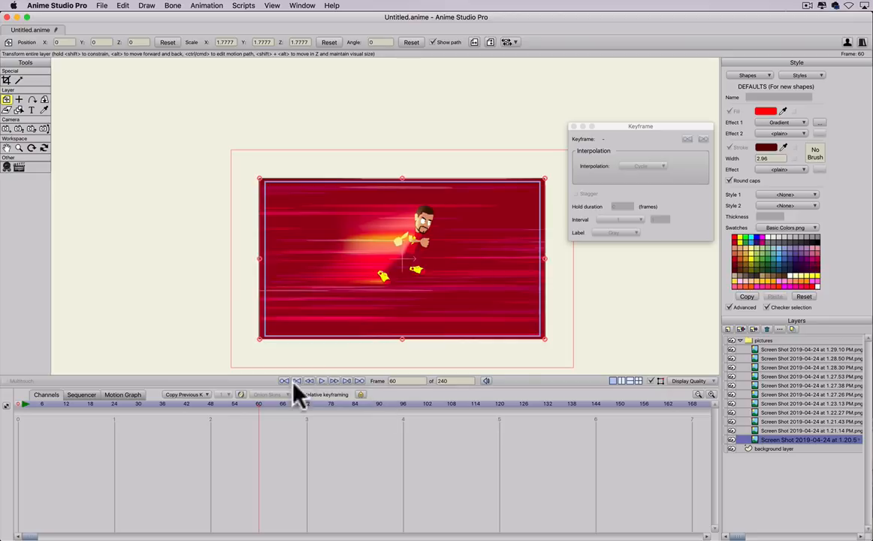
# Play the animation from the start to check the looping slides, and return to frame 0.
pyautogui.click(18, 406)
pyautogui.press('space')
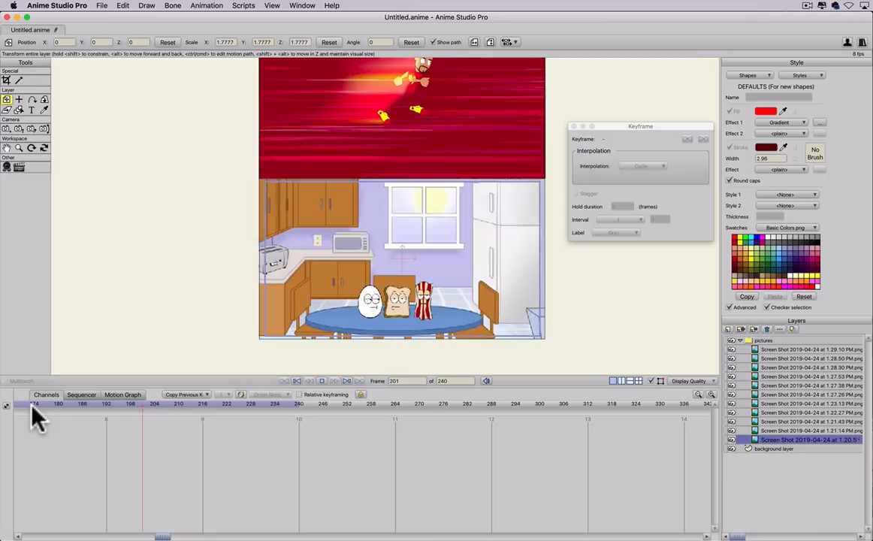
pyautogui.press('space')
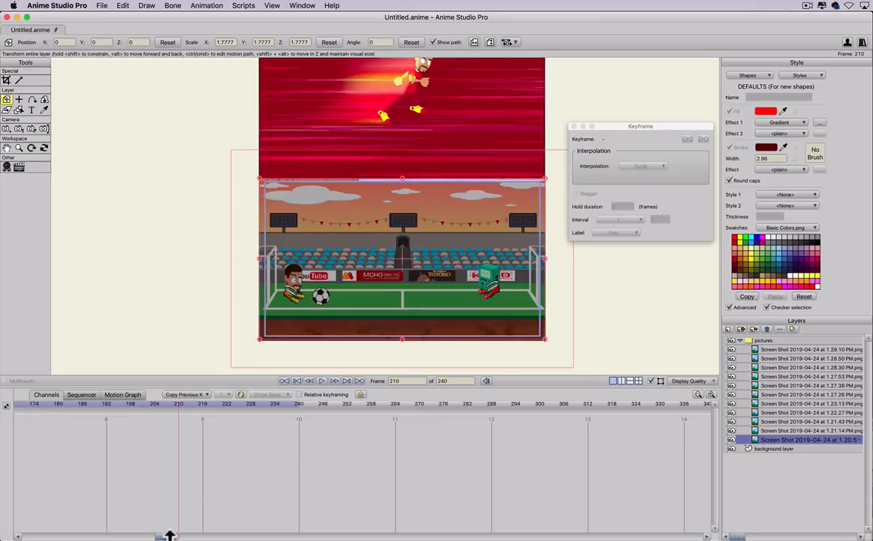
pyautogui.moveTo(166, 536); pyautogui.dragTo(7, 535)
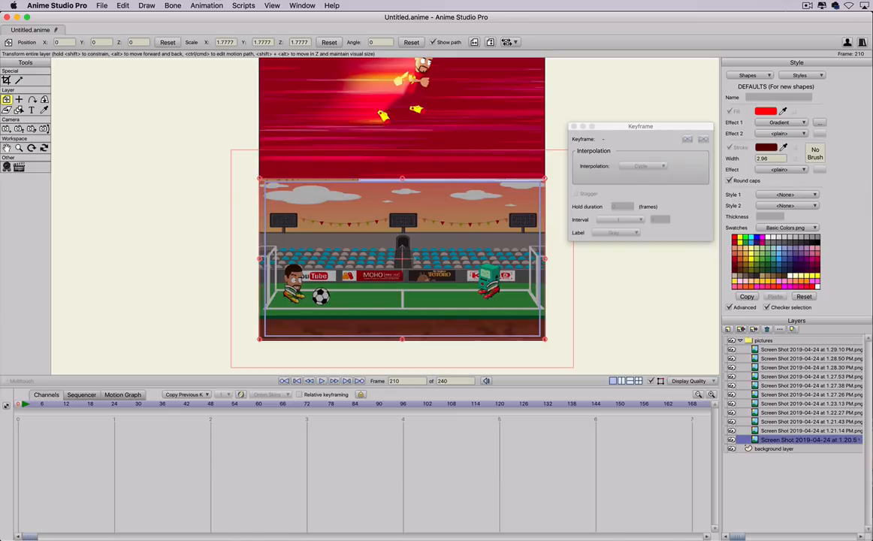
pyautogui.click(17, 533)
pyautogui.click(8, 406)
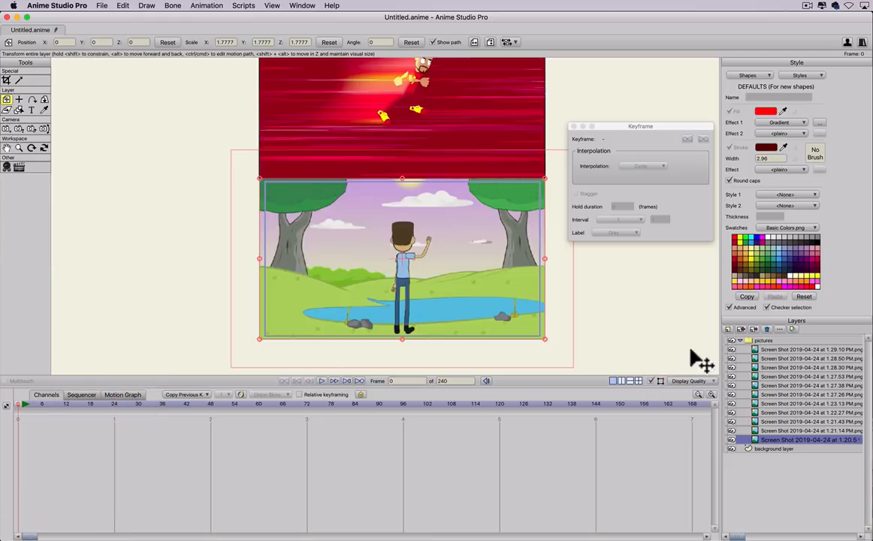
# Add a text layer reading POPTOOGI and move it out of the pictures group, directly above the background layer.
pyautogui.click(728, 331)
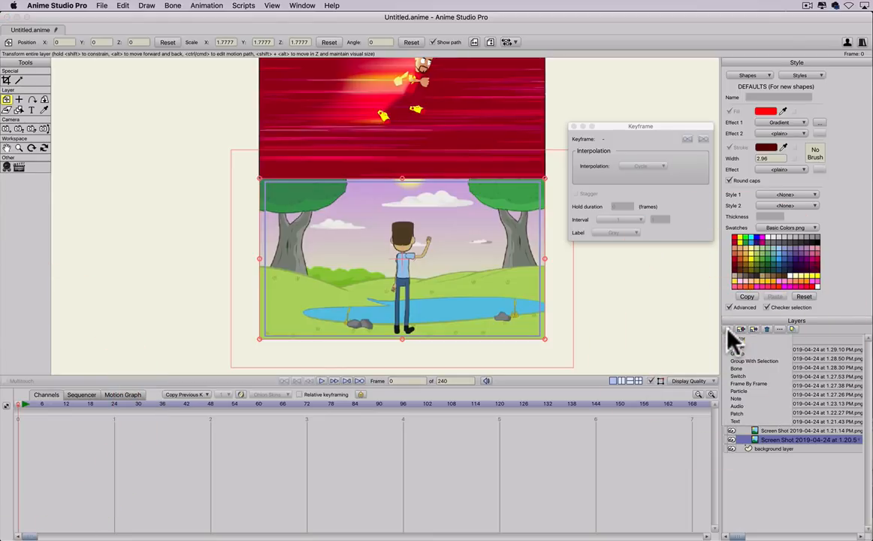
pyautogui.click(737, 419)
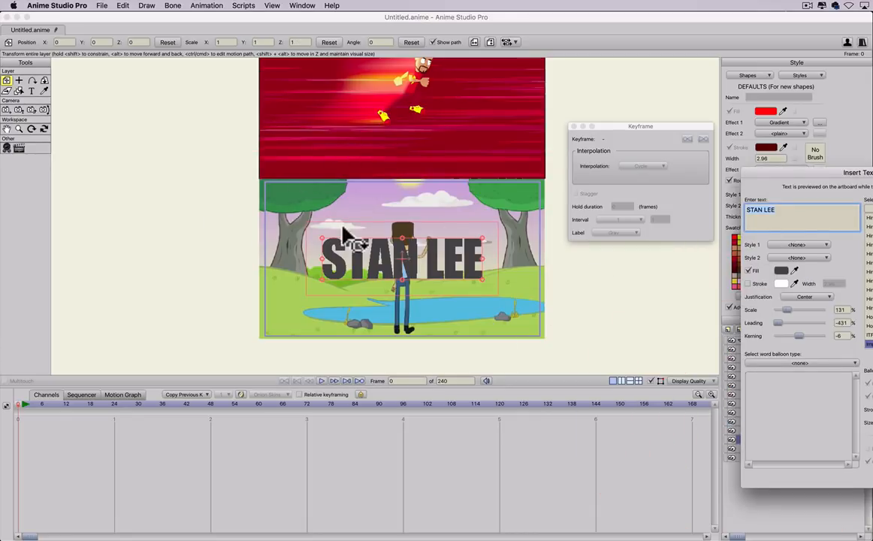
pyautogui.click(597, 204)
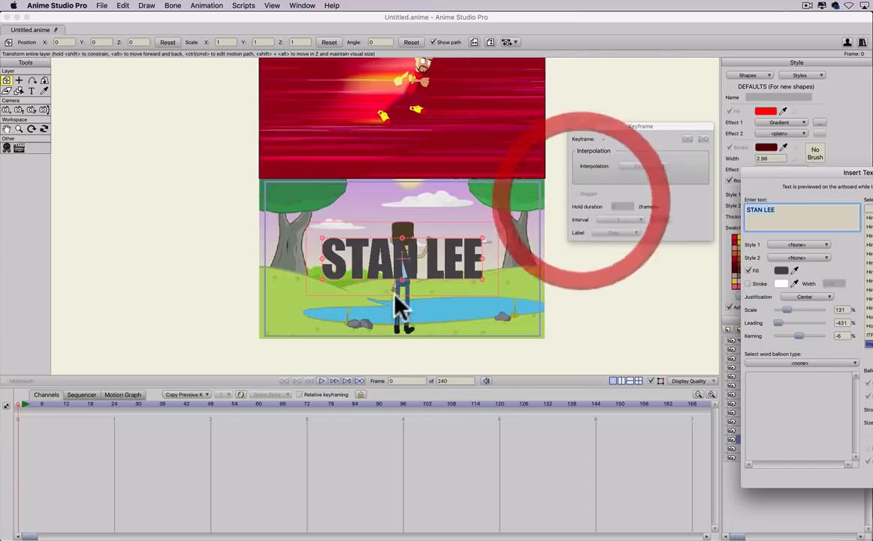
pyautogui.moveTo(728, 172); pyautogui.dragTo(581, 166)
pyautogui.moveTo(634, 209); pyautogui.dragTo(565, 217)
pyautogui.write('po')
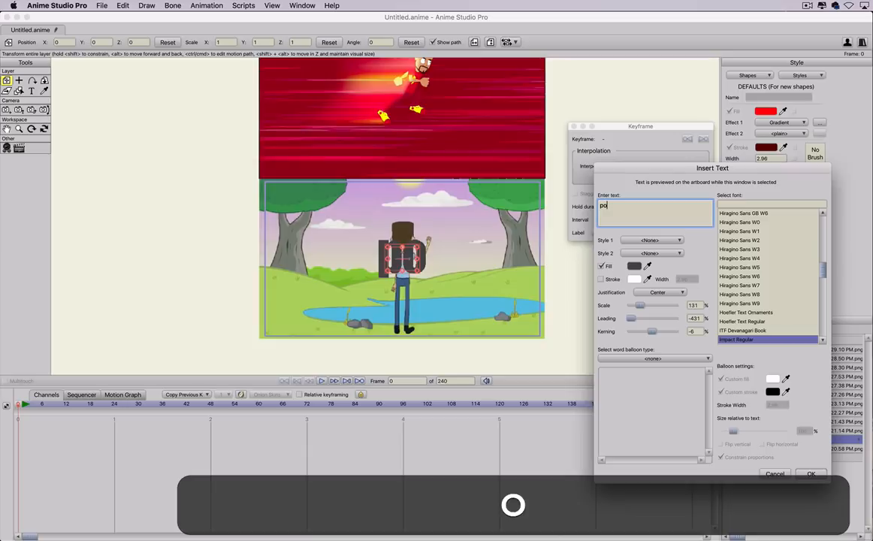
pyautogui.press('BackSpace')
pyautogui.press('BackSpace')
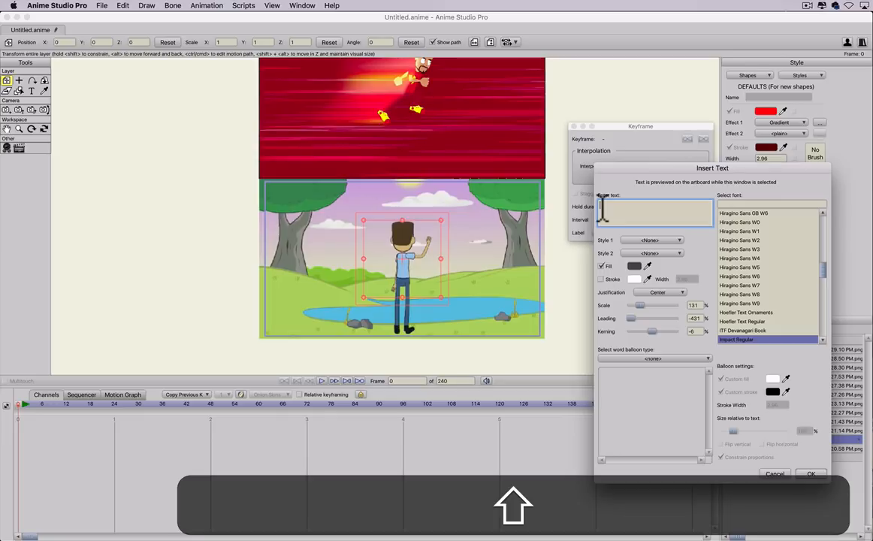
pyautogui.write('POP')
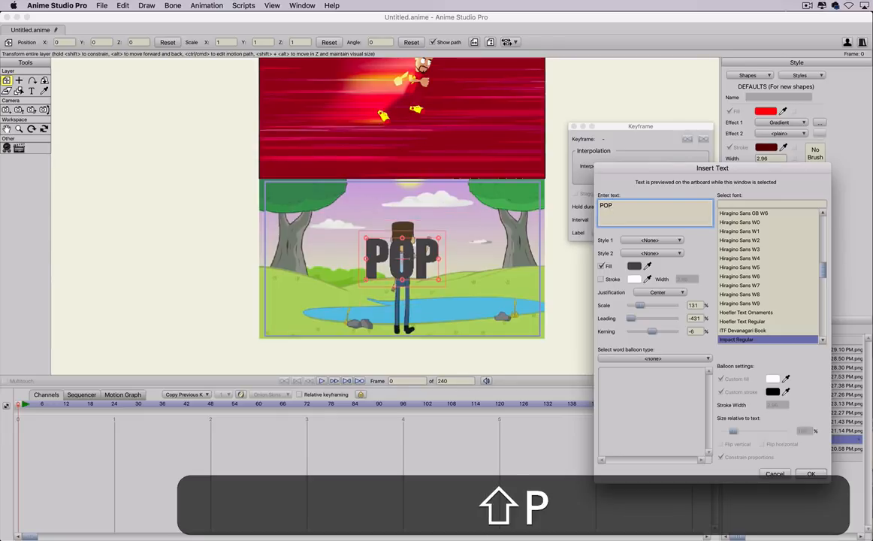
pyautogui.write('TOOGI')
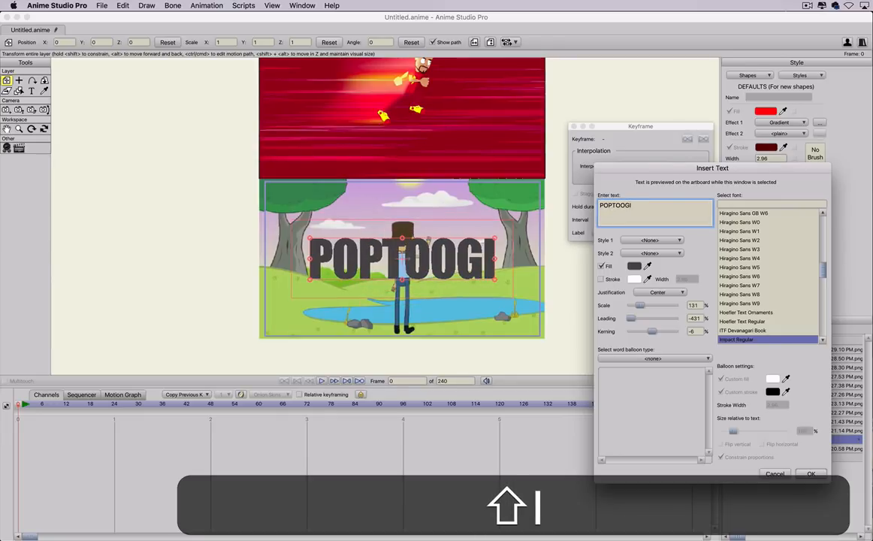
pyautogui.click(812, 475)
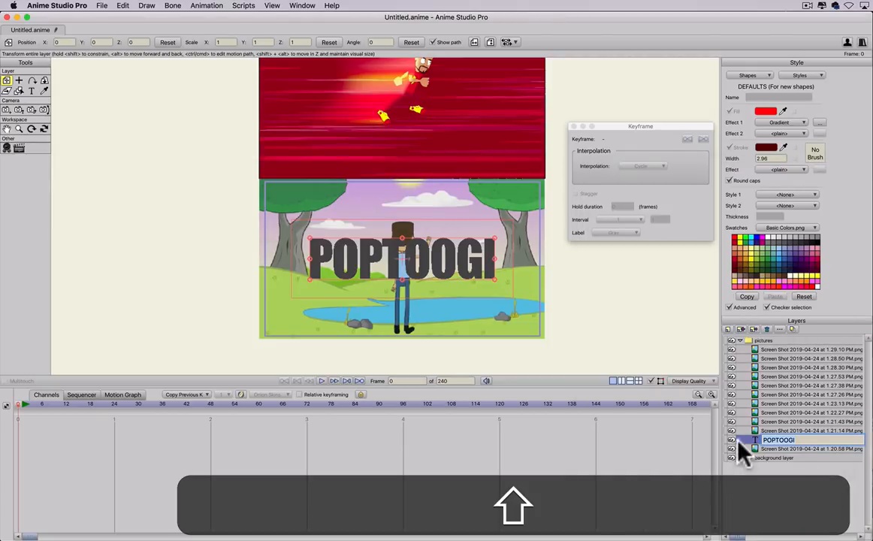
pyautogui.moveTo(738, 442)
pyautogui.mouseDown()
pyautogui.moveTo(755, 347)
pyautogui.moveTo(744, 454)
pyautogui.mouseUp()
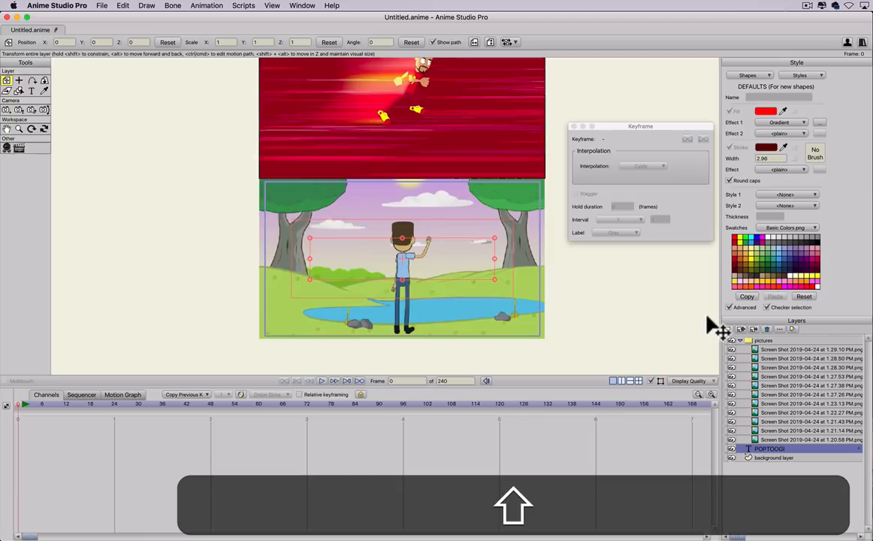
# Try setting the pictures group's mask to Hide all.
pyautogui.doubleClick(770, 342)
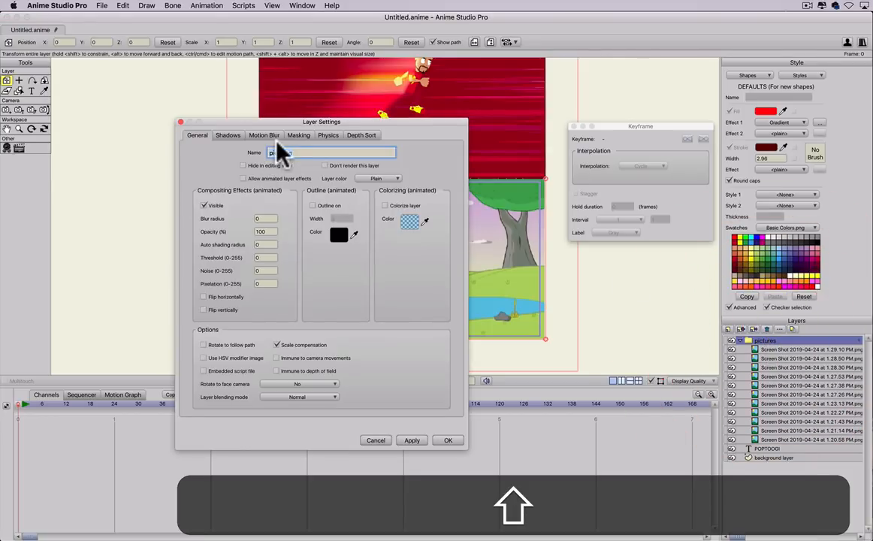
pyautogui.click(295, 135)
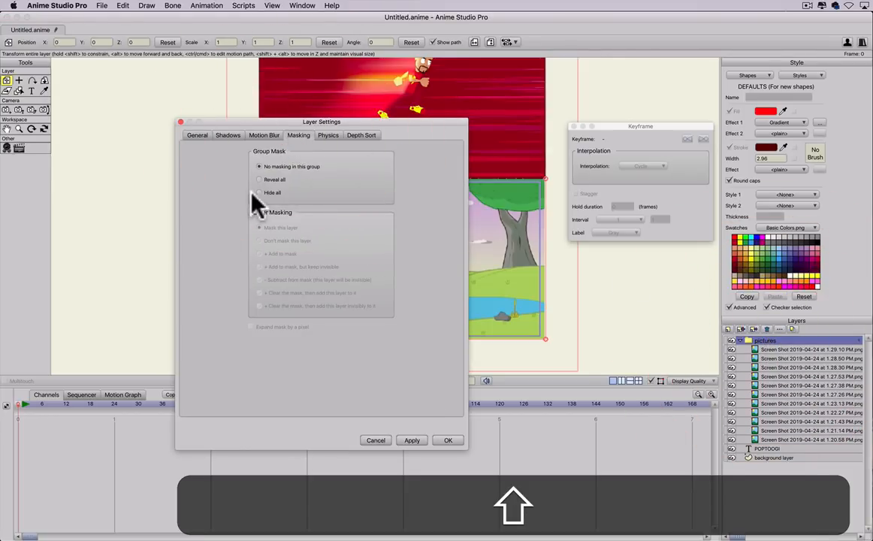
pyautogui.click(255, 192)
pyautogui.click(406, 441)
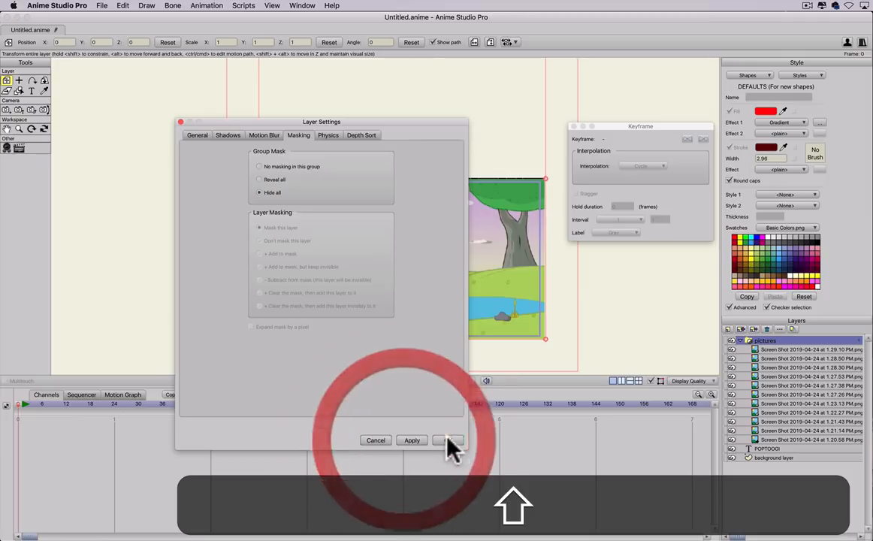
pyautogui.click(449, 441)
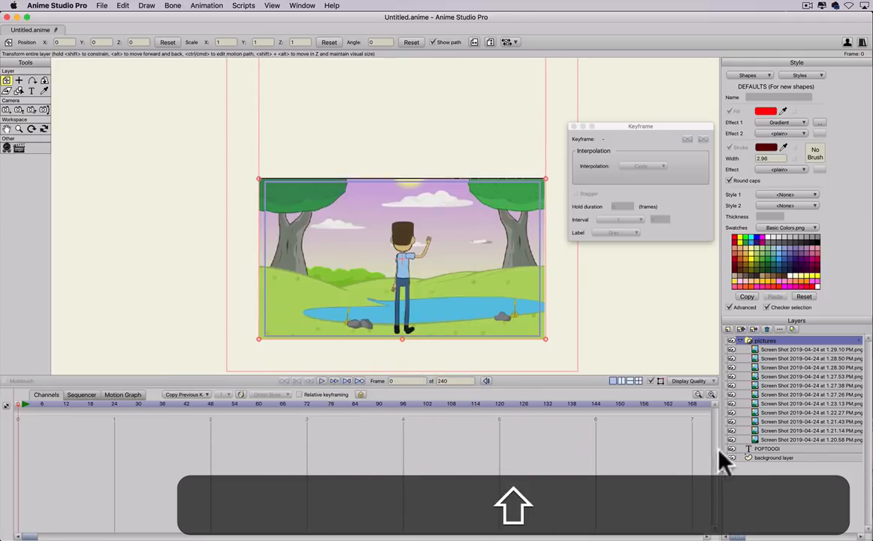
# Try moving the POPTOOGI text layer into the masked group, and undo the move and the group masking.
pyautogui.click(767, 448)
pyautogui.moveTo(765, 439); pyautogui.dragTo(765, 449)
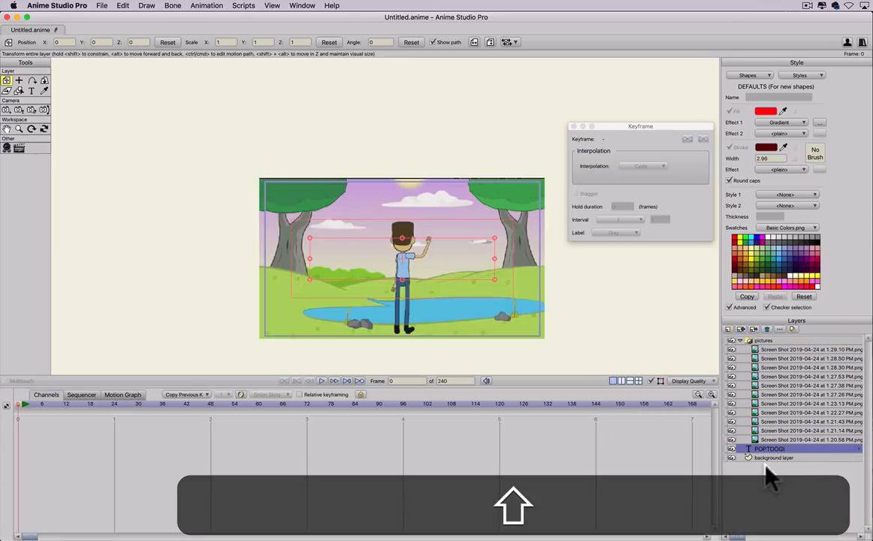
pyautogui.press('shift+super+z')
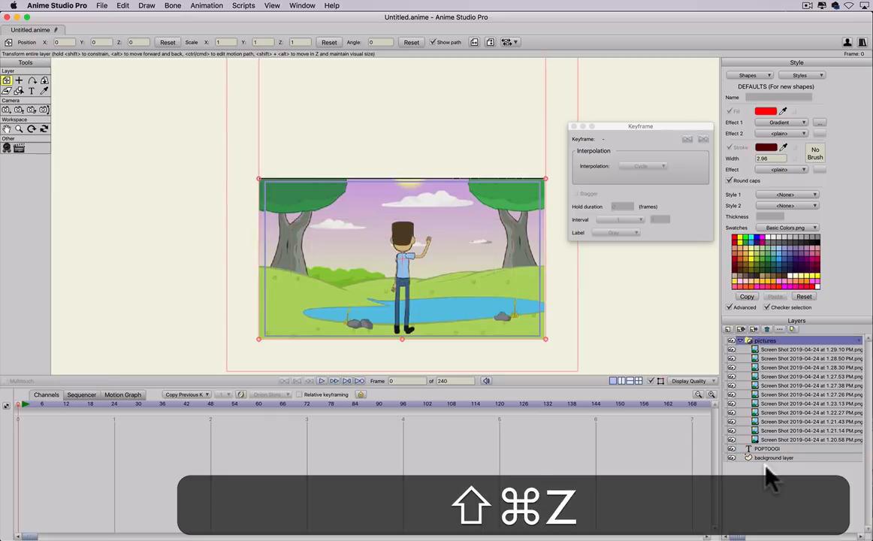
pyautogui.keyDown('shift'); pyautogui.click(768, 448); pyautogui.keyUp('shift')
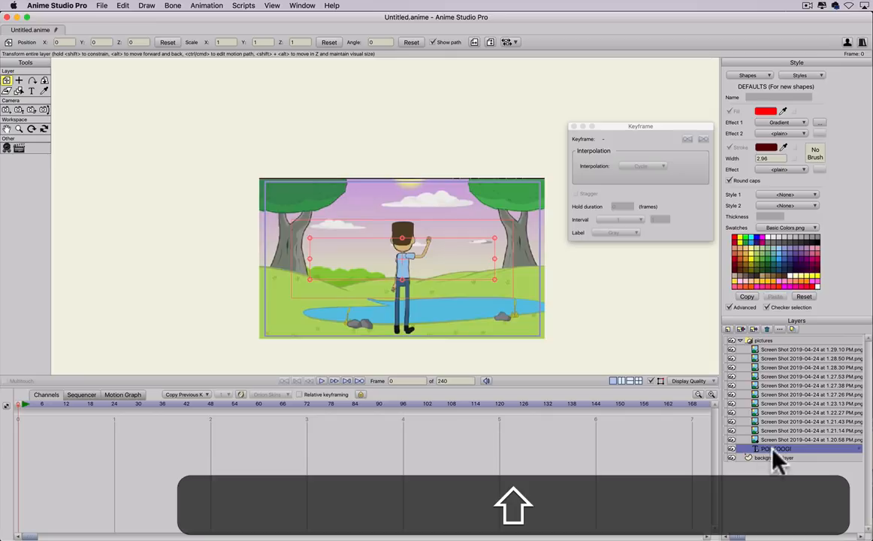
pyautogui.press('shift+super+z')
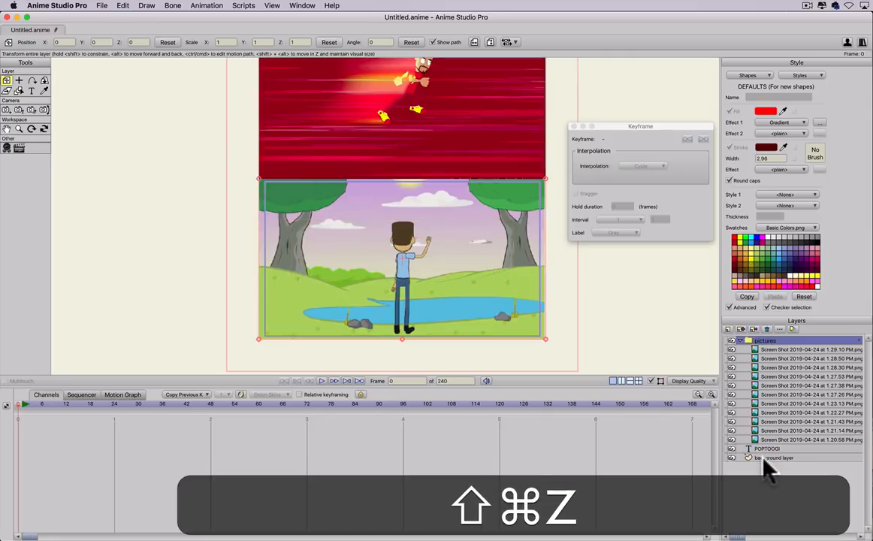
# Move the POPTOOGI text layer to the bottom of the pictures group and set the group's mask to Hide all.
pyautogui.keyDown('shift'); pyautogui.keyDown('super'); pyautogui.click(763, 449); pyautogui.keyUp('super'); pyautogui.keyUp('shift')
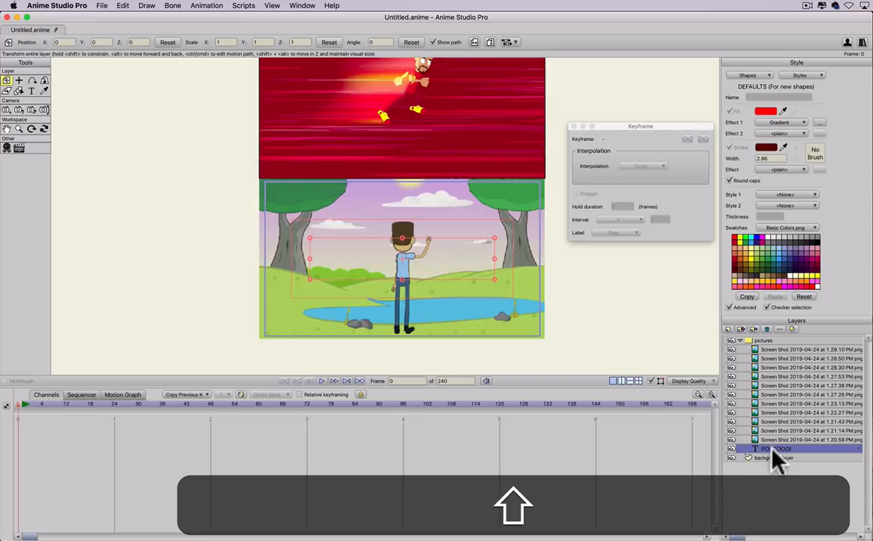
pyautogui.click(770, 340)
pyautogui.doubleClick(771, 342)
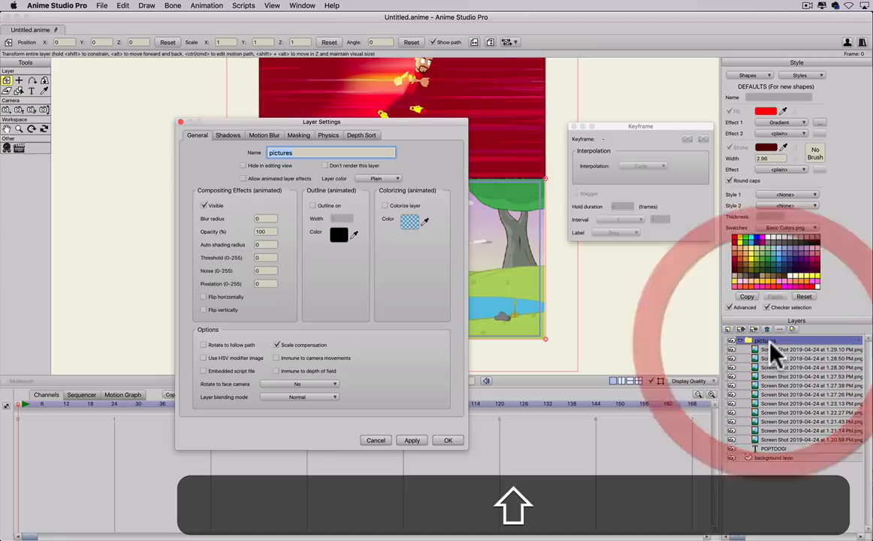
pyautogui.click(299, 135)
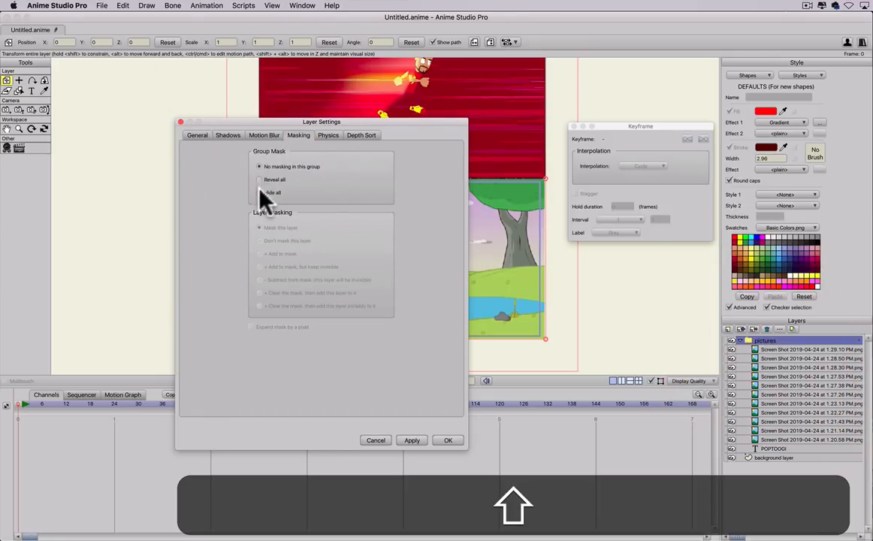
pyautogui.click(260, 193)
pyautogui.click(410, 440)
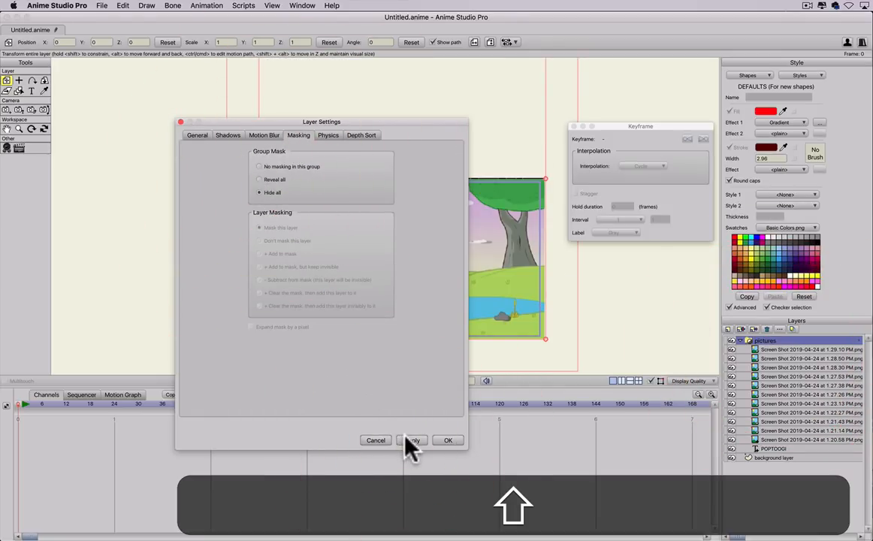
pyautogui.click(442, 441)
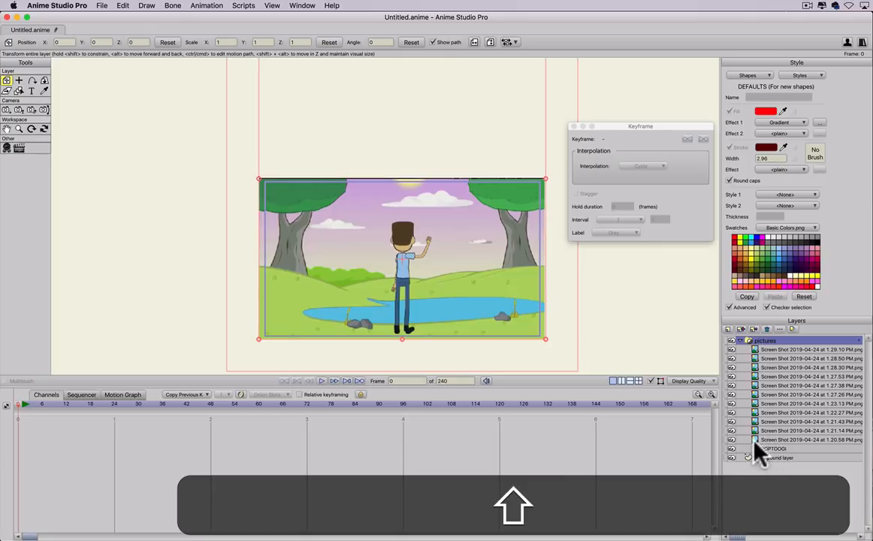
# Set the 1.20.58 PM screenshot layer's masking to Mask this layer.
pyautogui.doubleClick(777, 443)
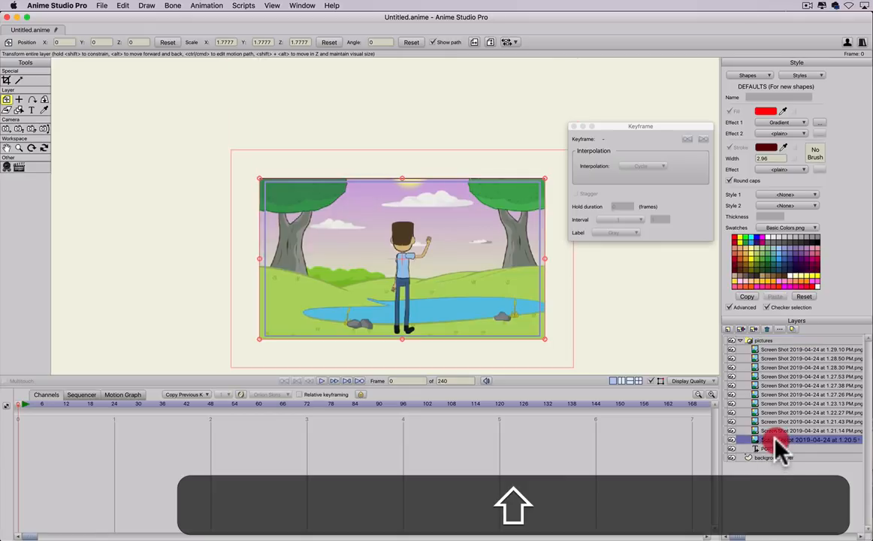
pyautogui.click(294, 136)
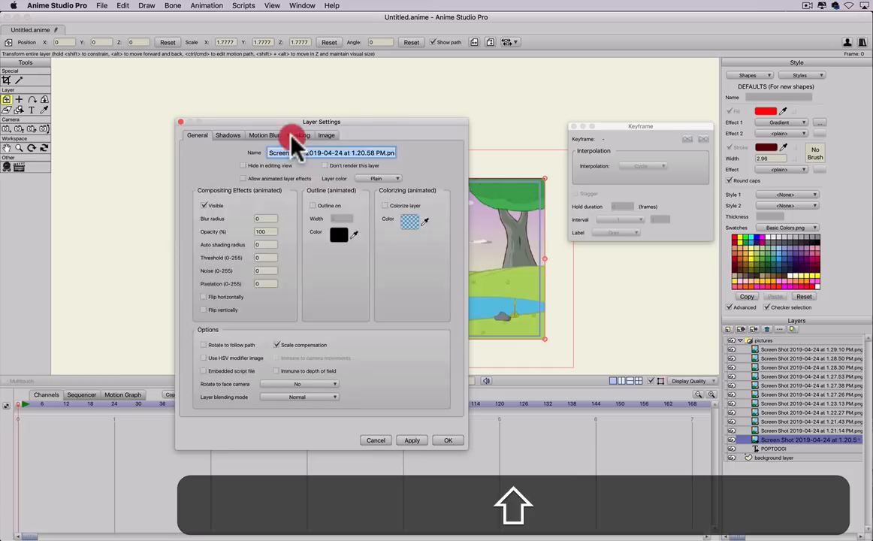
pyautogui.click(258, 167)
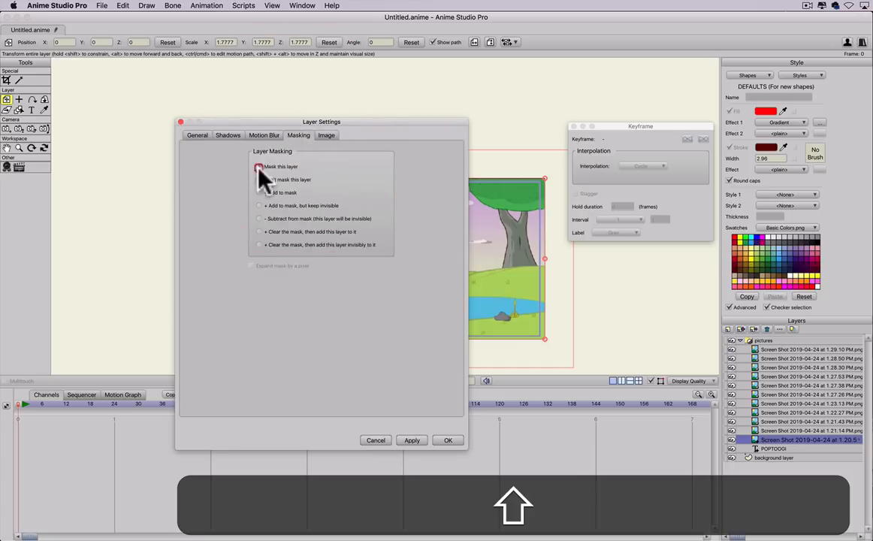
pyautogui.click(411, 440)
pyautogui.click(447, 440)
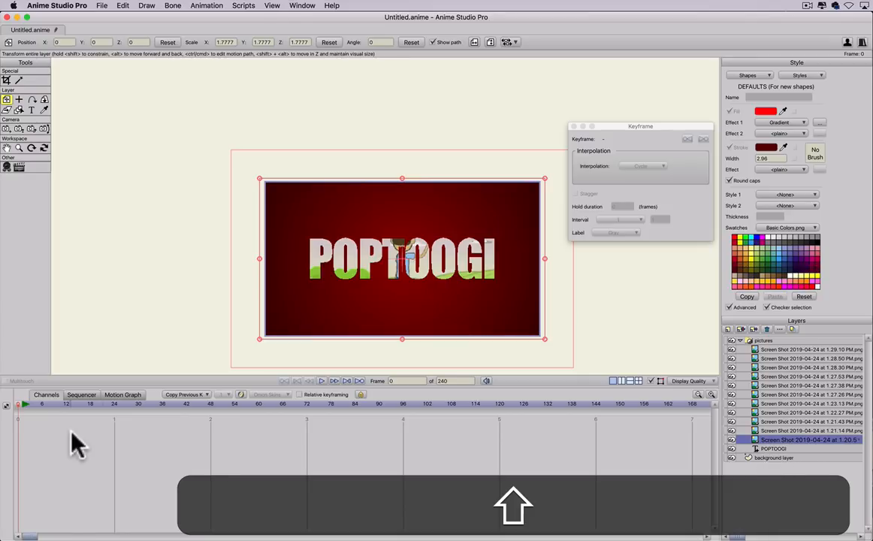
# Play the animation to check the screenshots sliding inside the text, and return to frame 0.
pyautogui.click(20, 405)
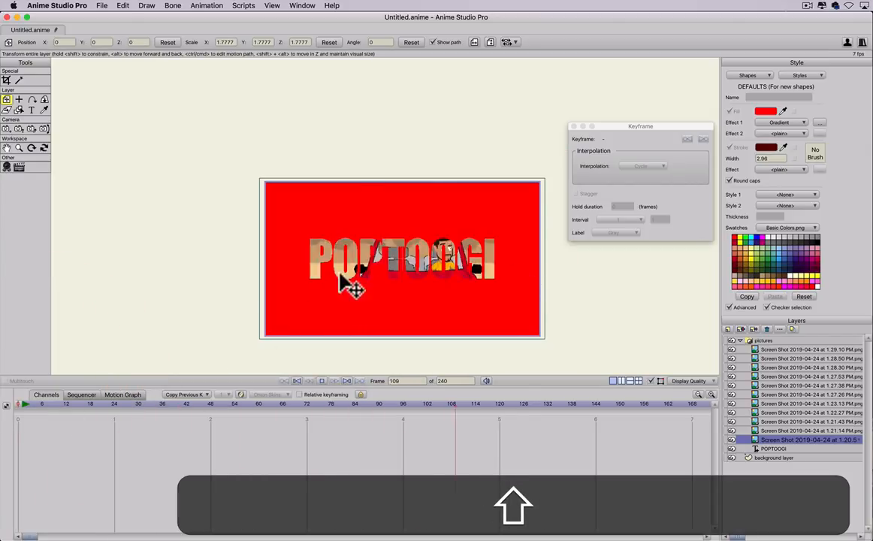
pyautogui.click(7, 414)
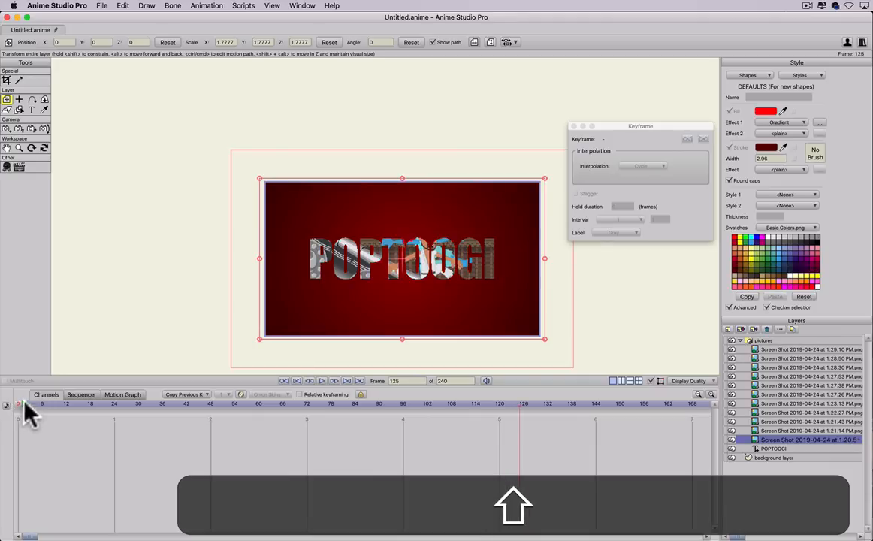
pyautogui.click(8, 406)
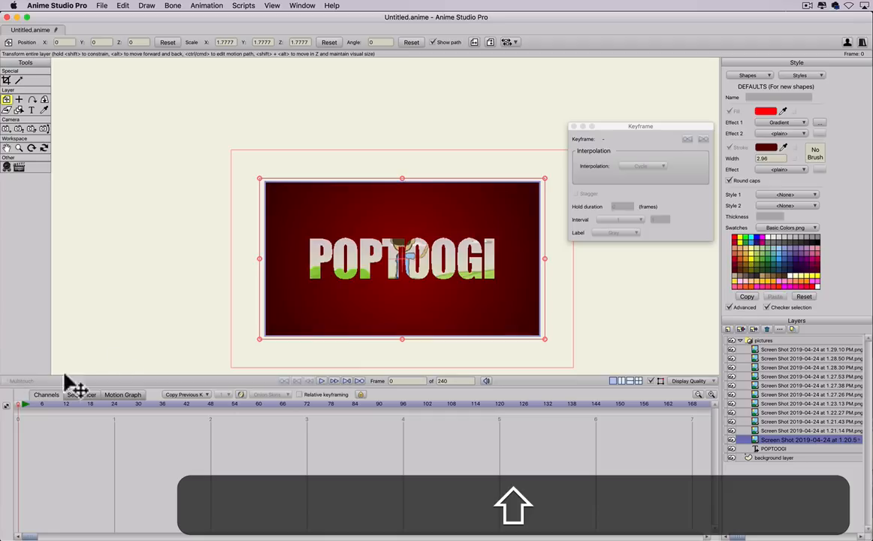
# Close the floating Keyframe window.
pyautogui.scroll(3, 376, 311)
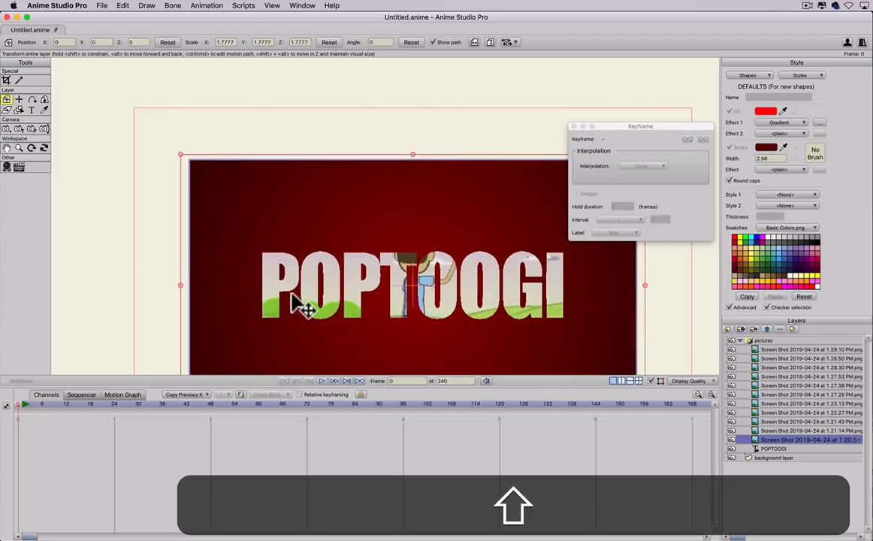
pyautogui.scroll(1, 260, 289)
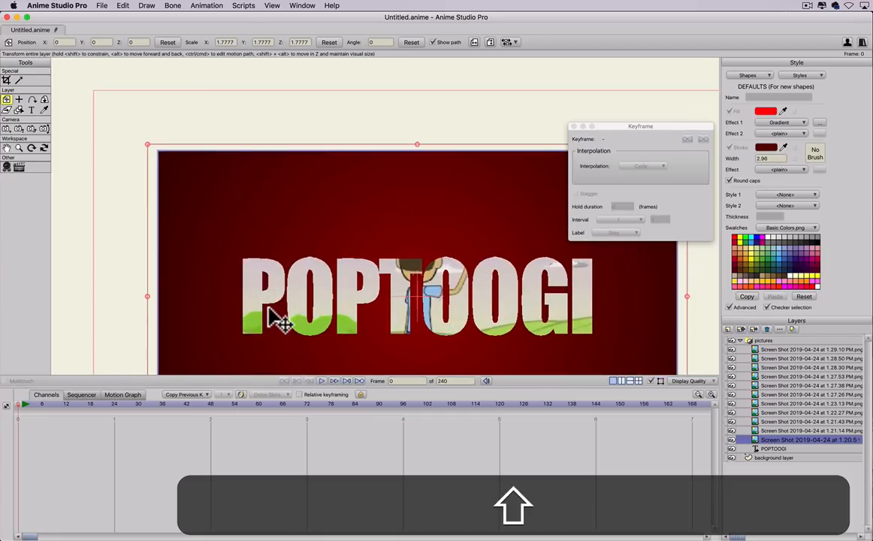
pyautogui.click(573, 127)
# Try a stroke on the masking POPTOOGI text layer with width 22 and other widths, and cancel the layer settings.
pyautogui.click(767, 449)
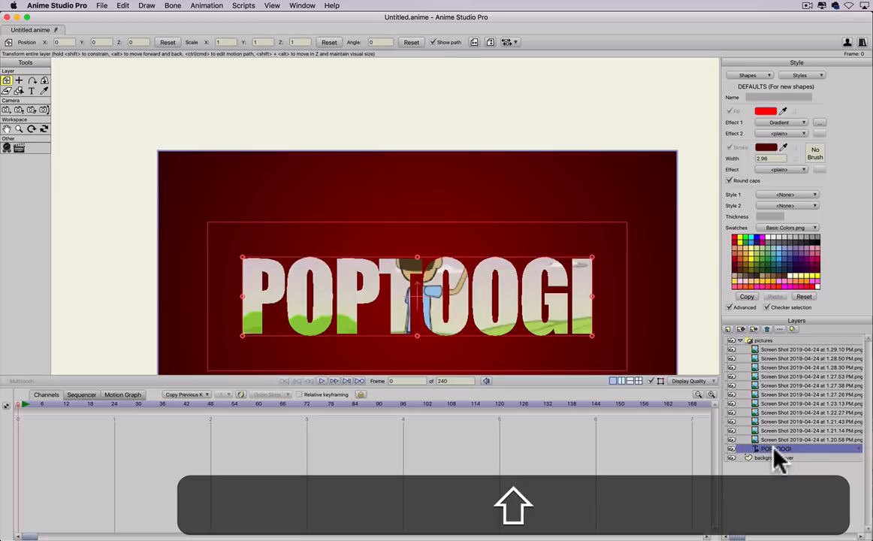
pyautogui.doubleClick(775, 449)
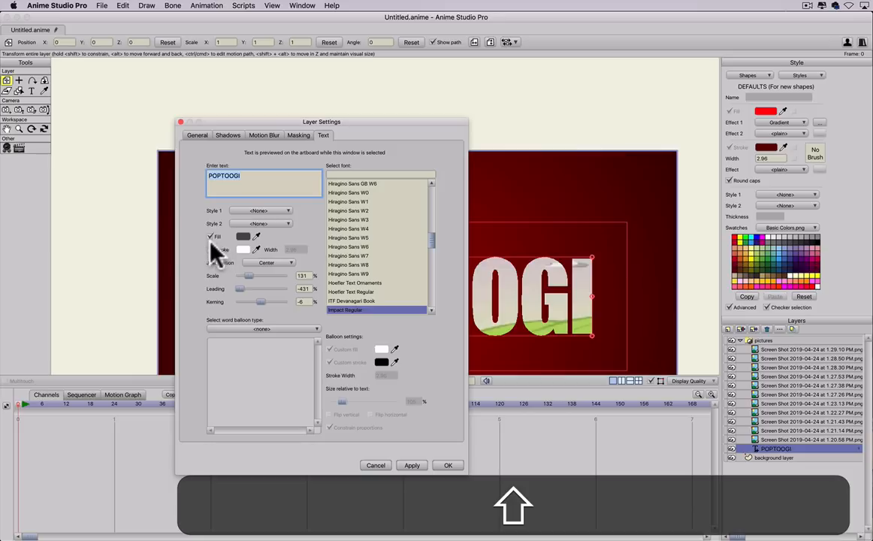
pyautogui.click(210, 247)
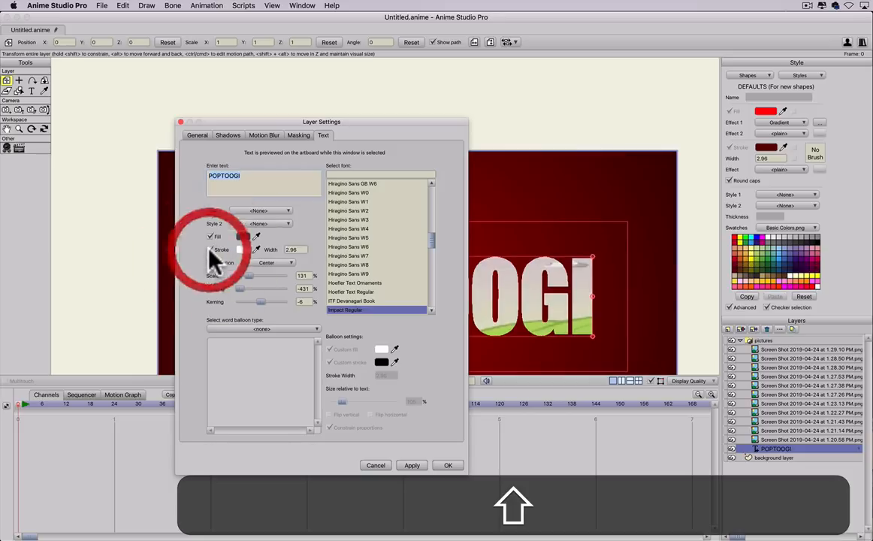
pyautogui.click(304, 250)
pyautogui.write('22')
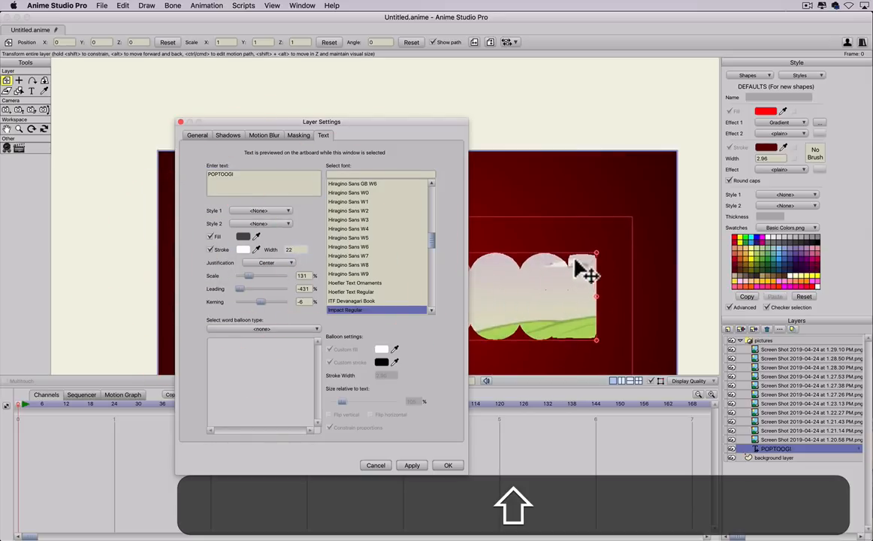
pyautogui.moveTo(361, 124); pyautogui.dragTo(259, 128)
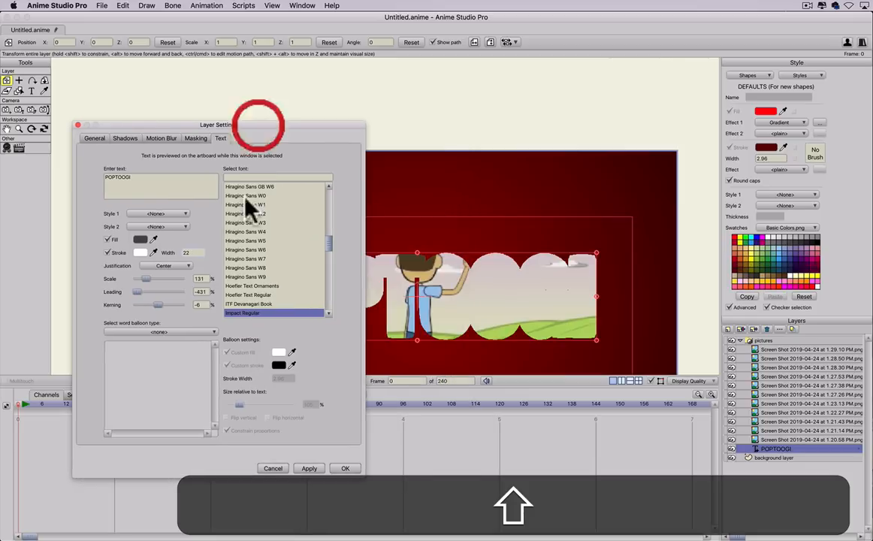
pyautogui.doubleClick(186, 251)
pyautogui.write('3')
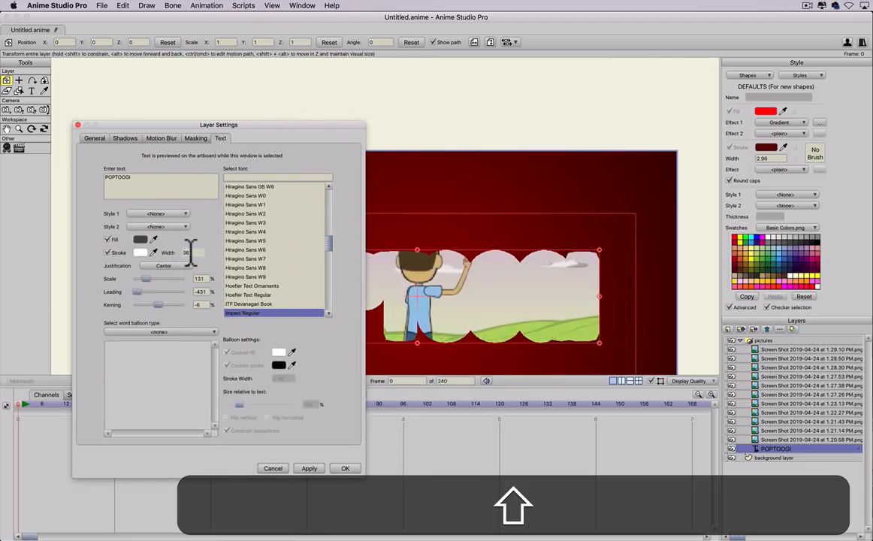
pyautogui.scroll(3, 191, 254)
pyautogui.scroll(-5, 191, 253)
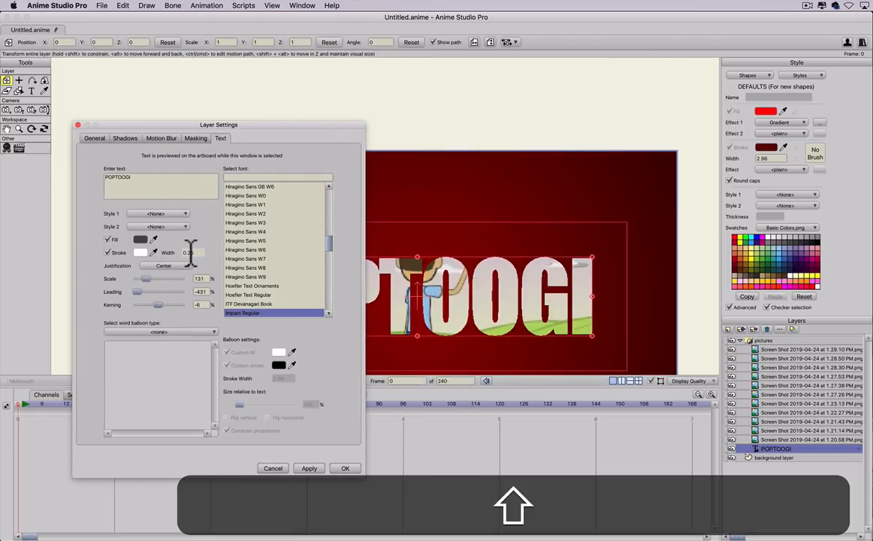
pyautogui.click(274, 468)
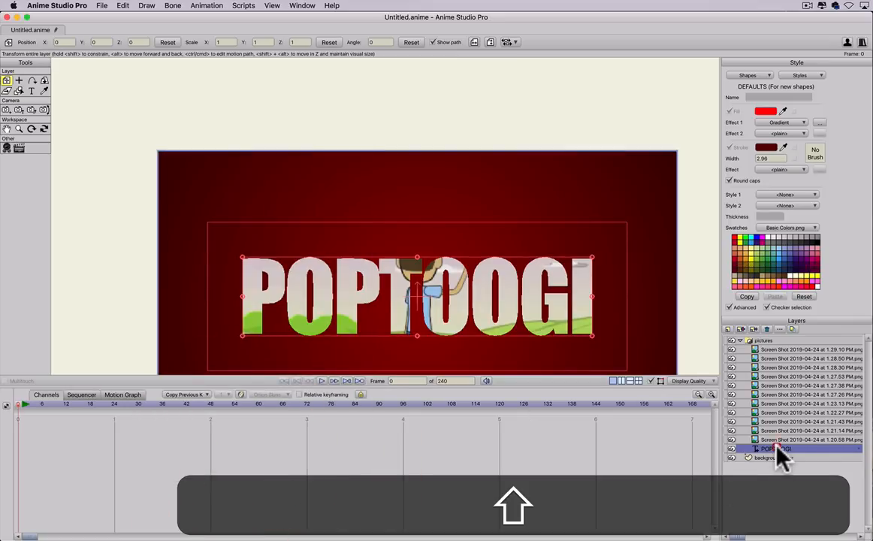
# Duplicate the POPTOOGI text layer and set the copy's masking to Don't mask this layer.
pyautogui.click(742, 329)
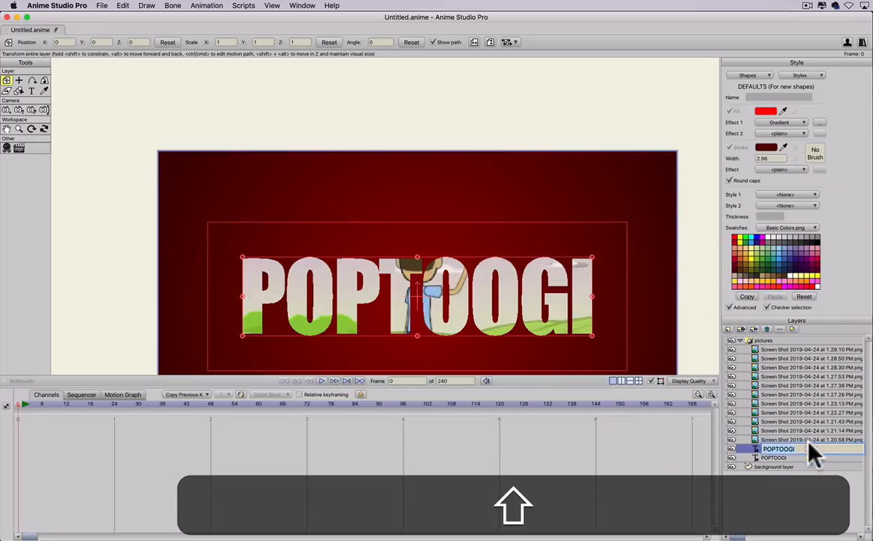
pyautogui.doubleClick(748, 451)
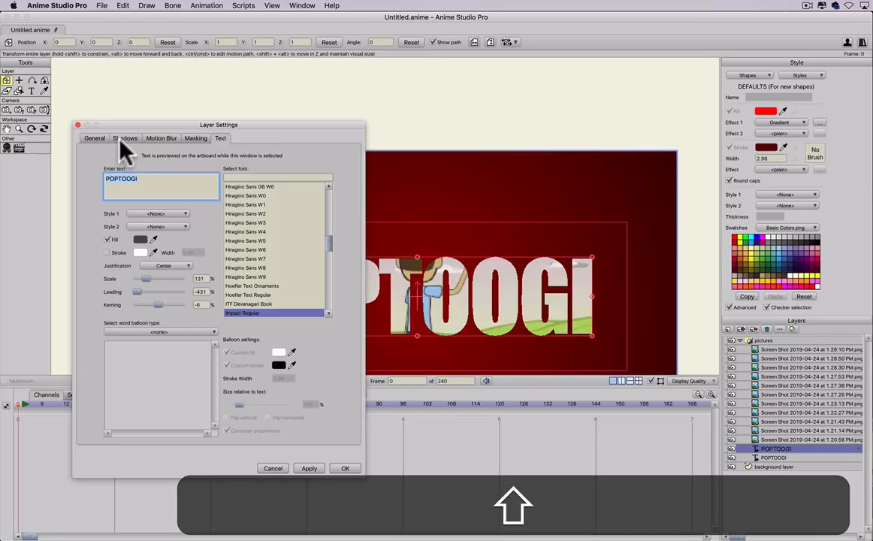
pyautogui.click(195, 139)
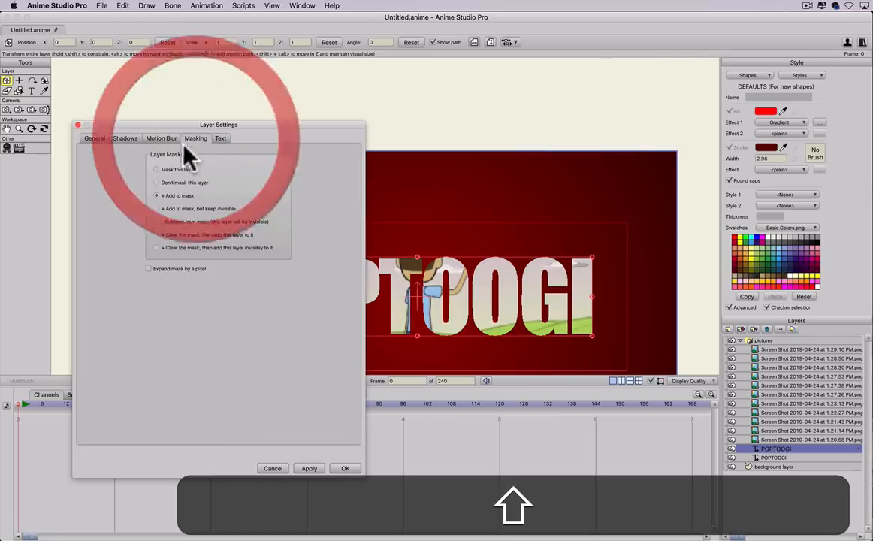
pyautogui.click(156, 183)
pyautogui.click(307, 469)
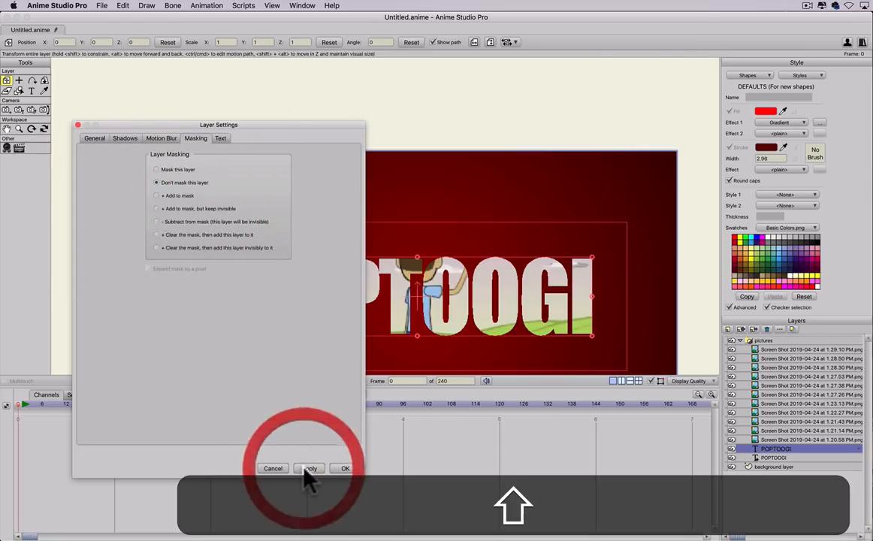
pyautogui.click(345, 469)
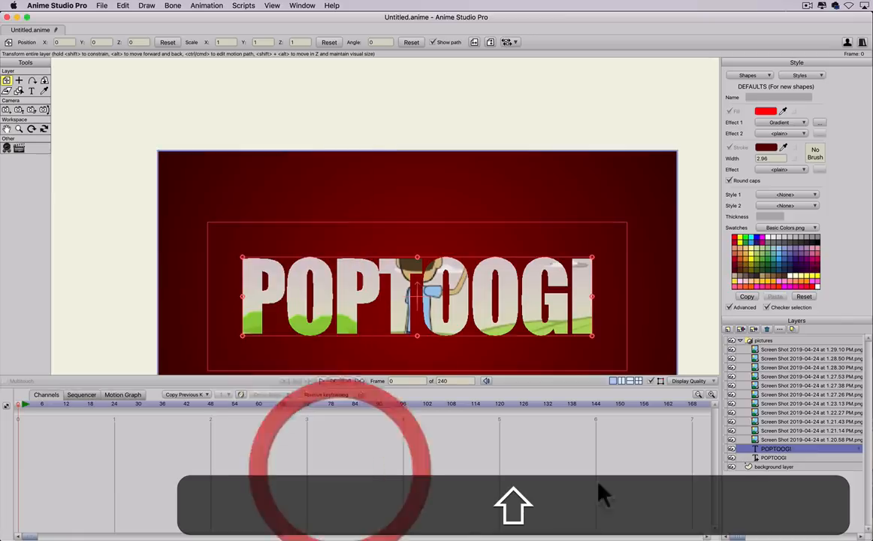
# Move the unmasked POPTOOGI copy to the top of the pictures group and enable its stroke alongside the fill.
pyautogui.click(786, 449)
pyautogui.moveTo(787, 442); pyautogui.dragTo(774, 347)
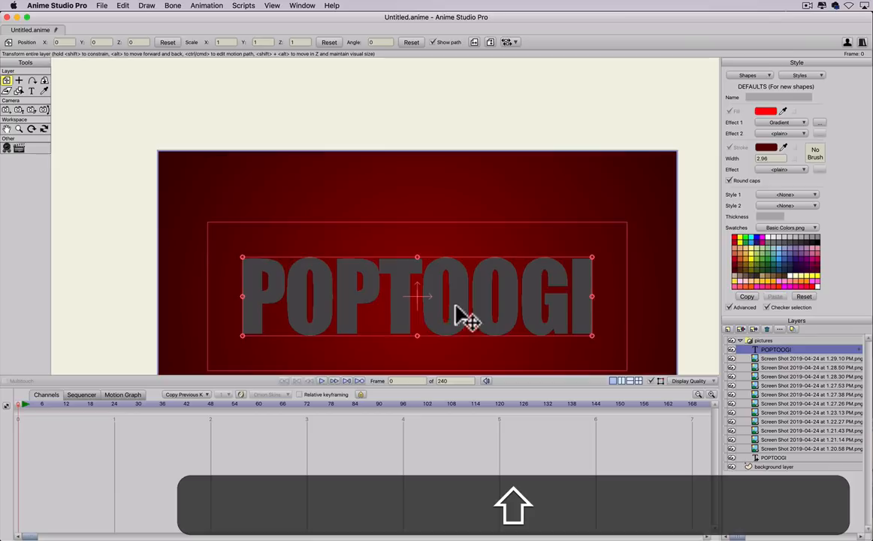
pyautogui.doubleClick(803, 351)
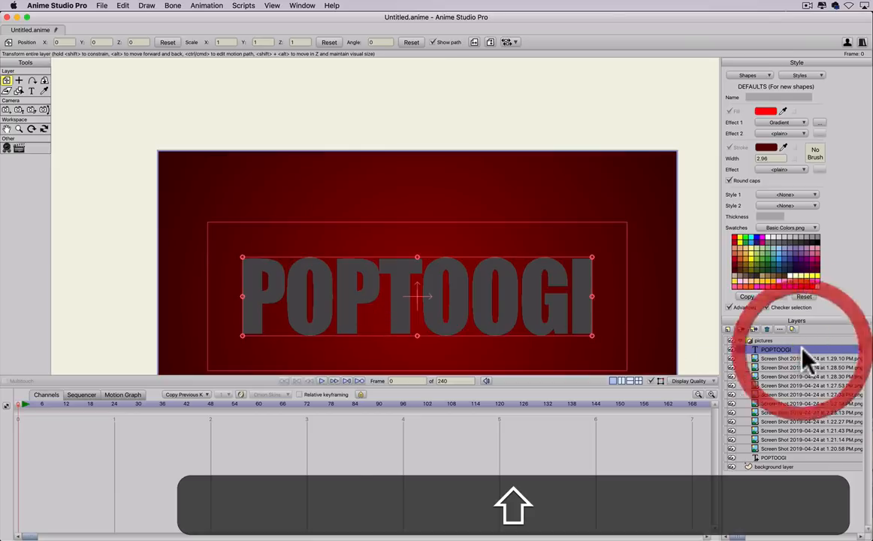
pyautogui.moveTo(225, 129); pyautogui.dragTo(559, 98)
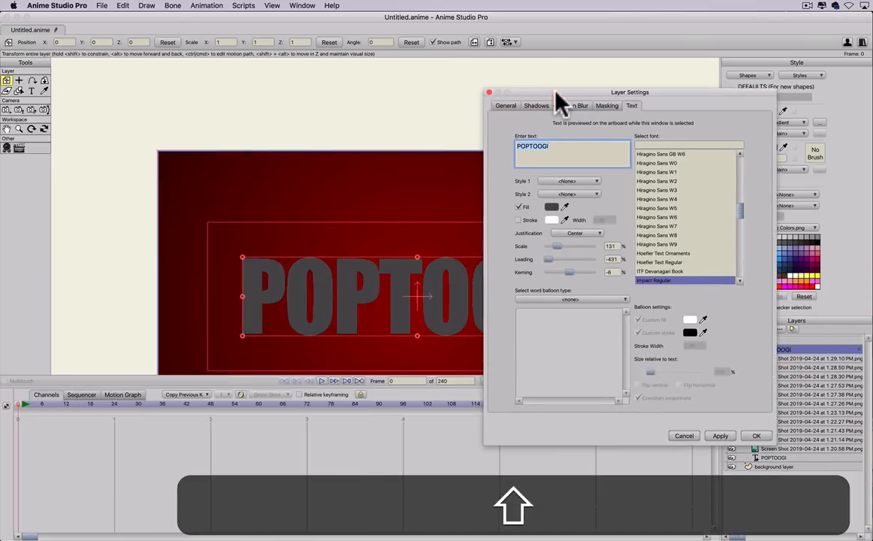
pyautogui.click(517, 207)
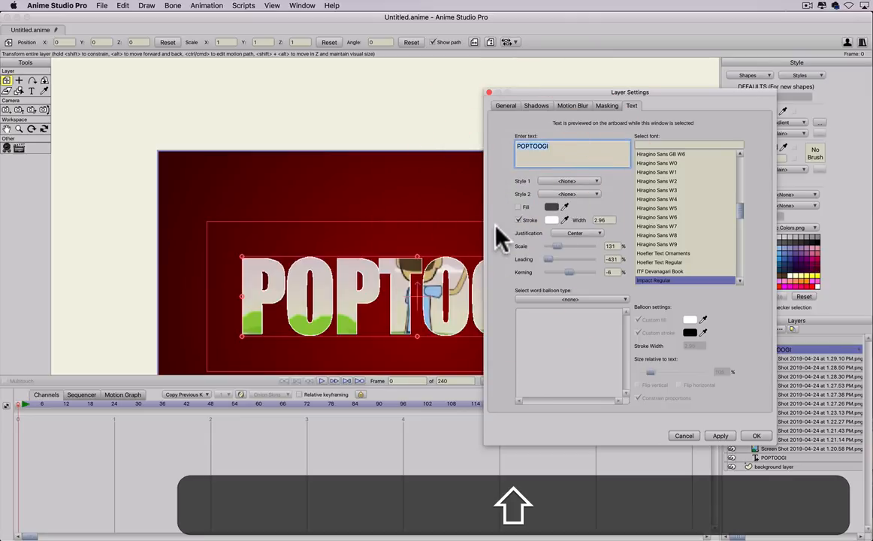
pyautogui.click(518, 208)
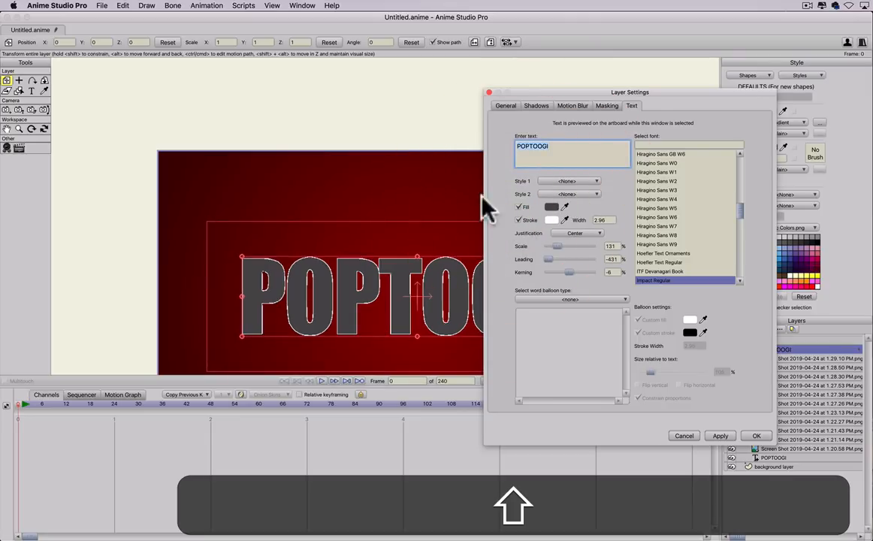
# Keep white (FFFFFF) as the POPTOOGI copy's stroke colour and turn off its fill.
pyautogui.click(552, 219)
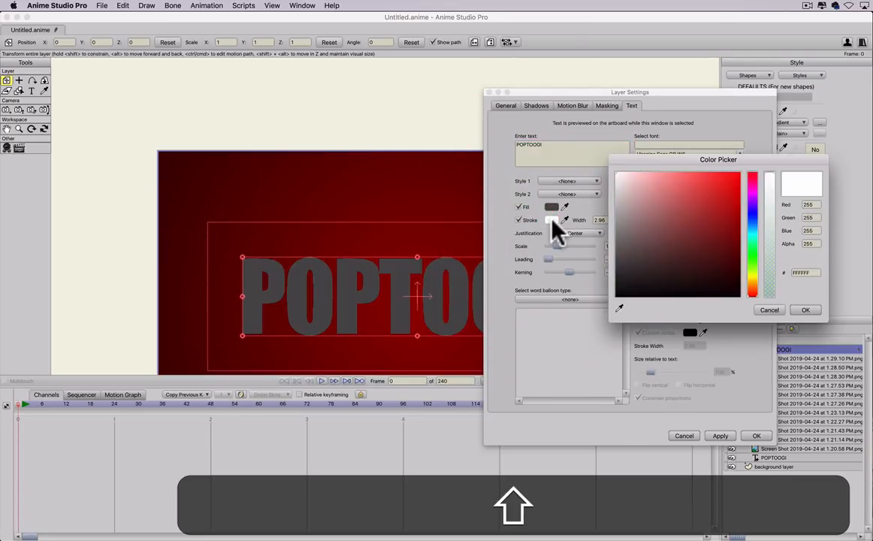
pyautogui.click(597, 234)
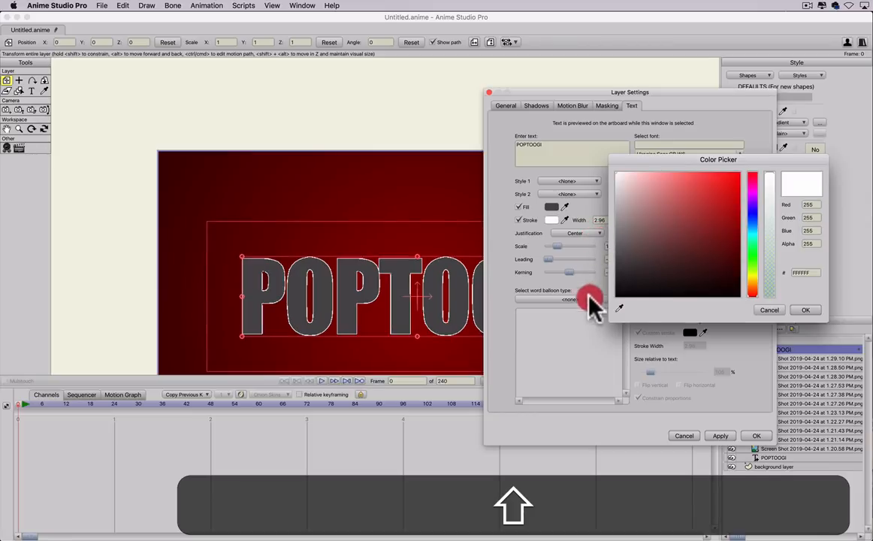
pyautogui.moveTo(720, 267)
pyautogui.mouseDown()
pyautogui.moveTo(727, 285)
pyautogui.moveTo(577, 188)
pyautogui.moveTo(583, 193)
pyautogui.moveTo(580, 159)
pyautogui.mouseUp()
pyautogui.click(806, 310)
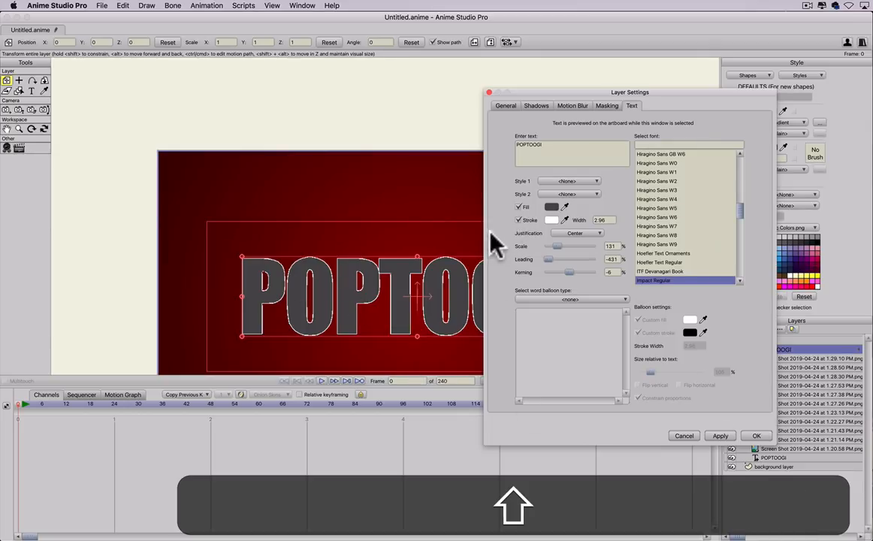
pyautogui.click(518, 220)
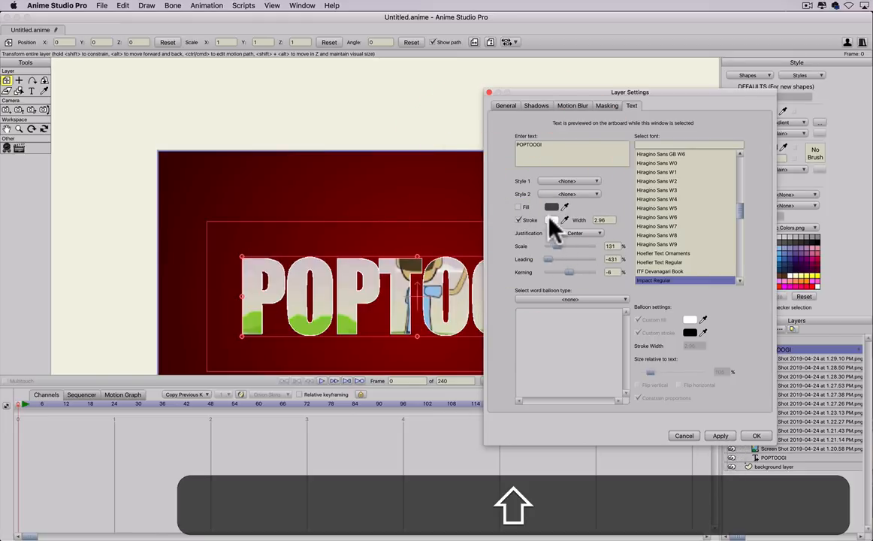
# Try a stroke width of 9 on the POPTOOGI copy, reduce it to about 4, and accept the layer settings.
pyautogui.doubleClick(601, 220)
pyautogui.write('9')
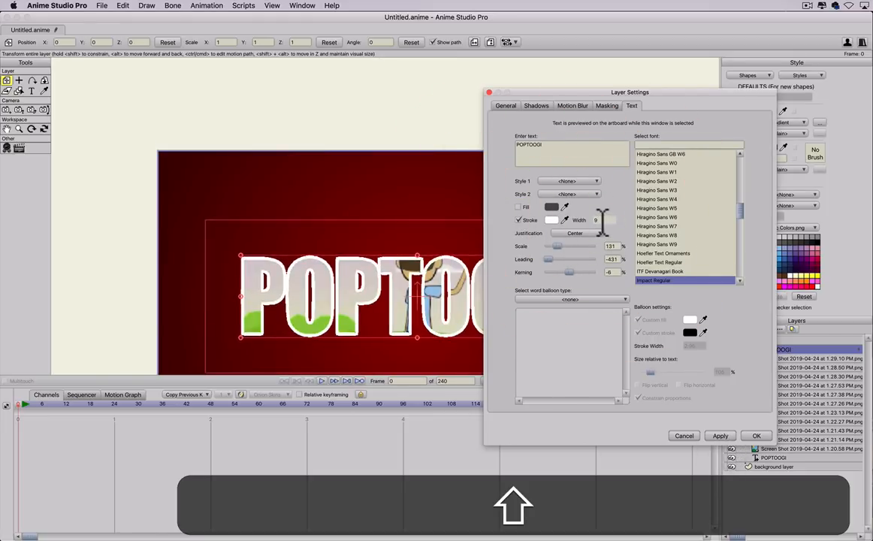
pyautogui.scroll(-7, 602, 220)
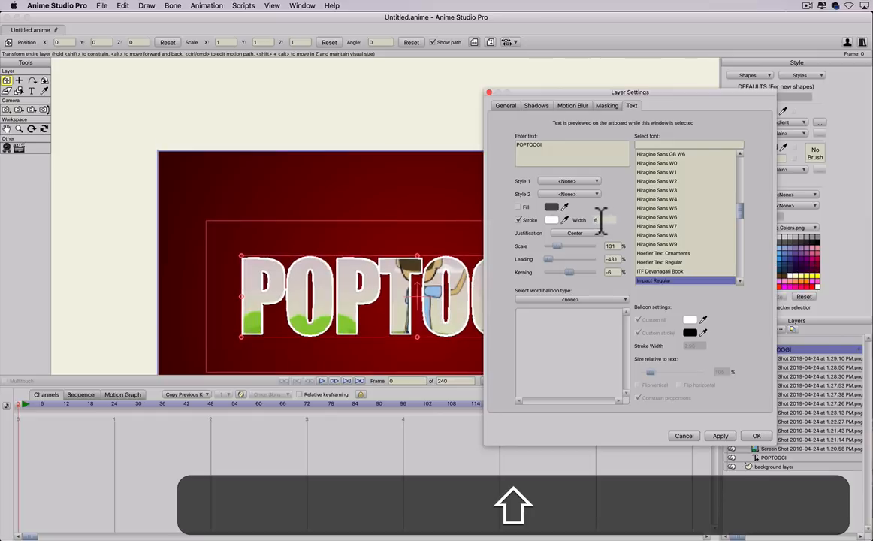
pyautogui.scroll(3, 602, 220)
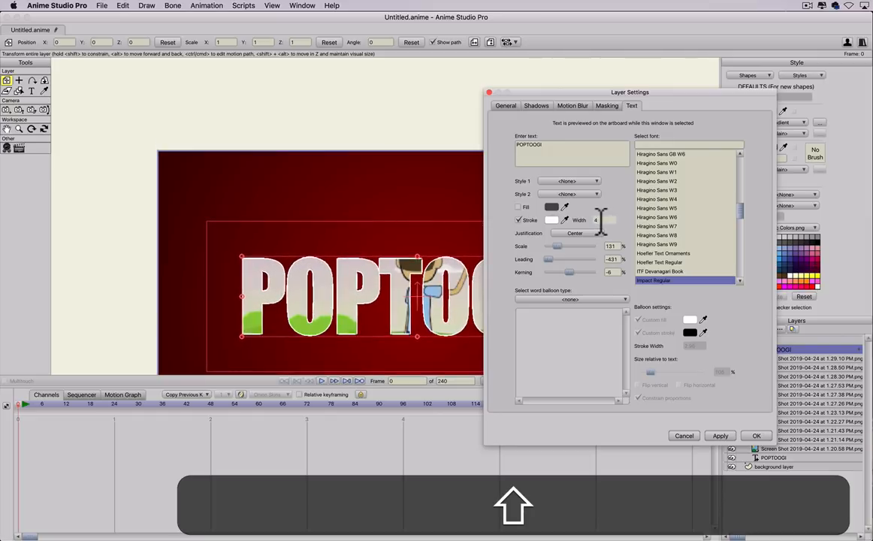
pyautogui.scroll(1, 602, 220)
pyautogui.click(755, 438)
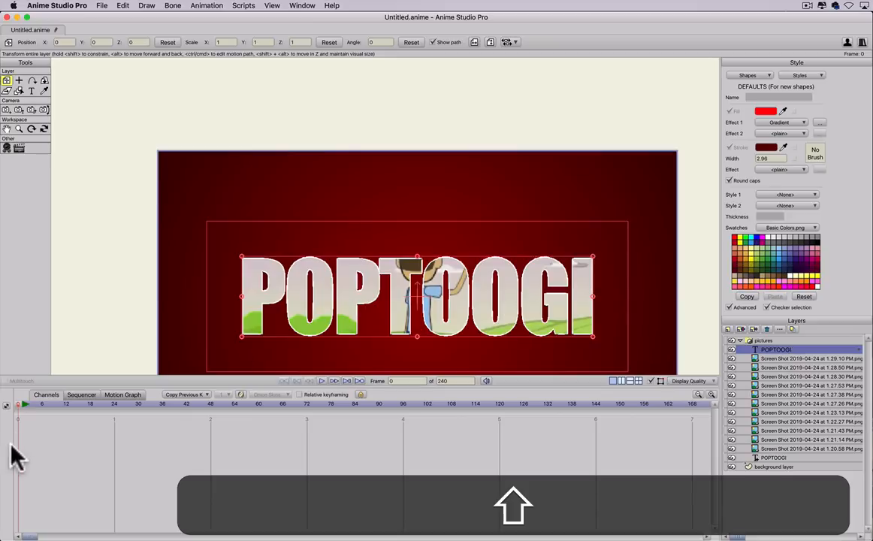
# Scrub the timeline to check the outlined text over the sliding screenshots, and return to frame 0.
pyautogui.moveTo(20, 404); pyautogui.dragTo(5, 413)
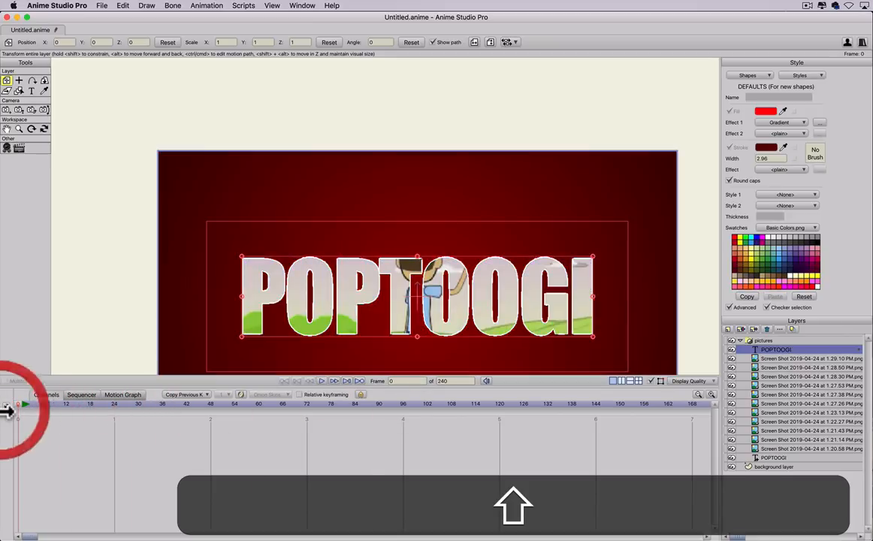
pyautogui.click(18, 403)
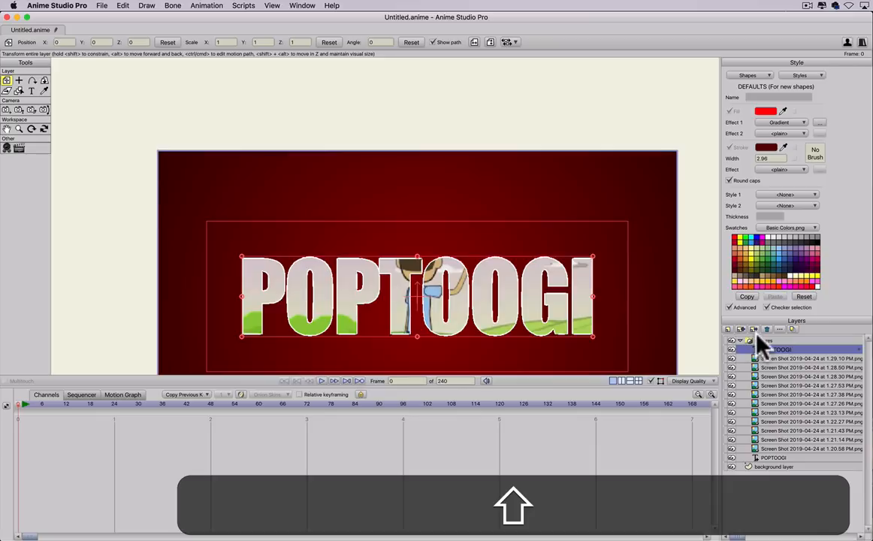
# Collapse the pictures group, allow animated layer effects on it, and apply an opacity of 0% at frame 0.
pyautogui.click(751, 342)
pyautogui.click(740, 340)
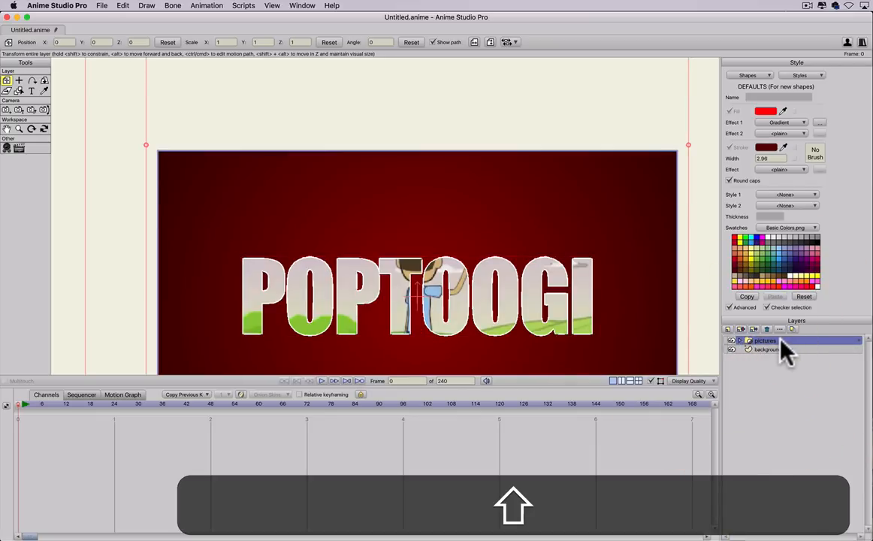
pyautogui.doubleClick(780, 340)
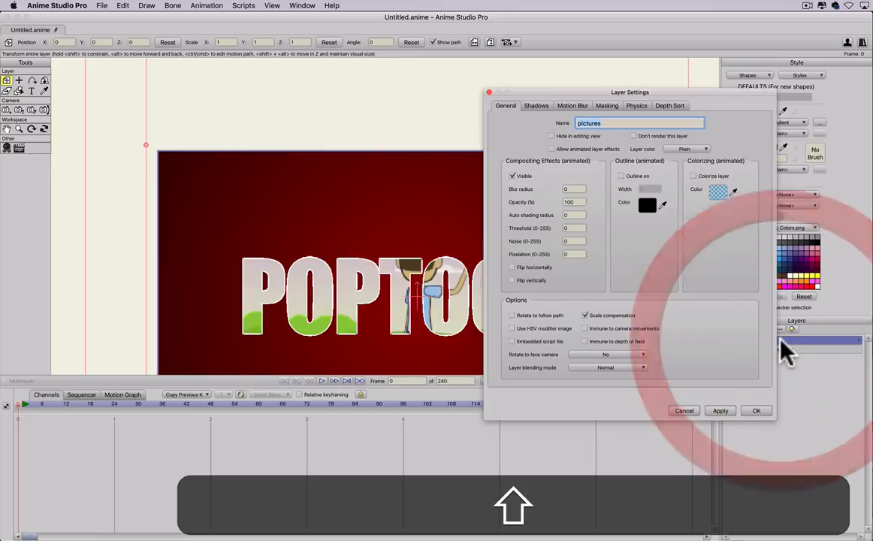
pyautogui.click(552, 149)
pyautogui.doubleClick(575, 202)
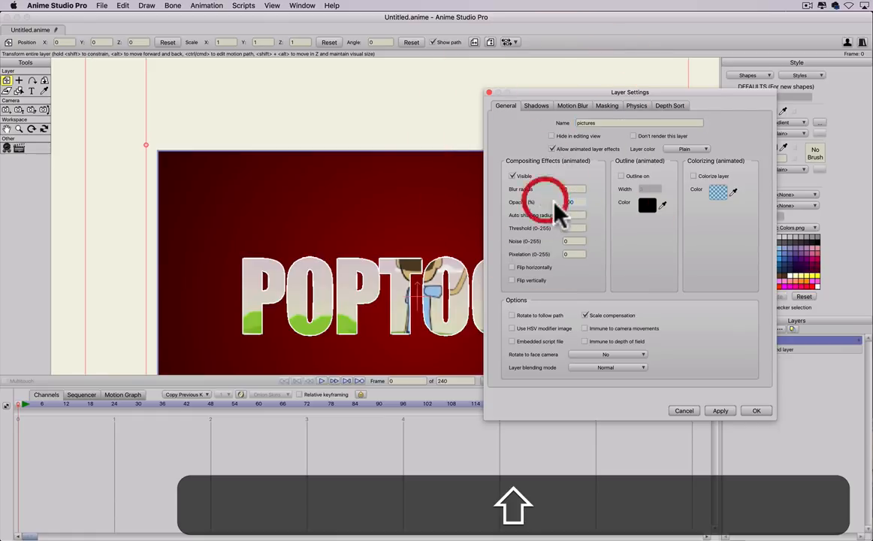
pyautogui.write('0')
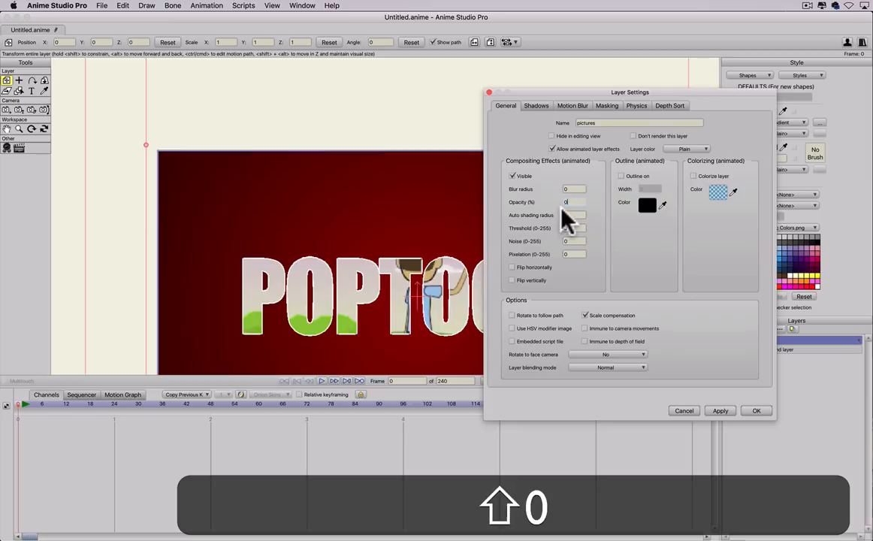
pyautogui.click(720, 411)
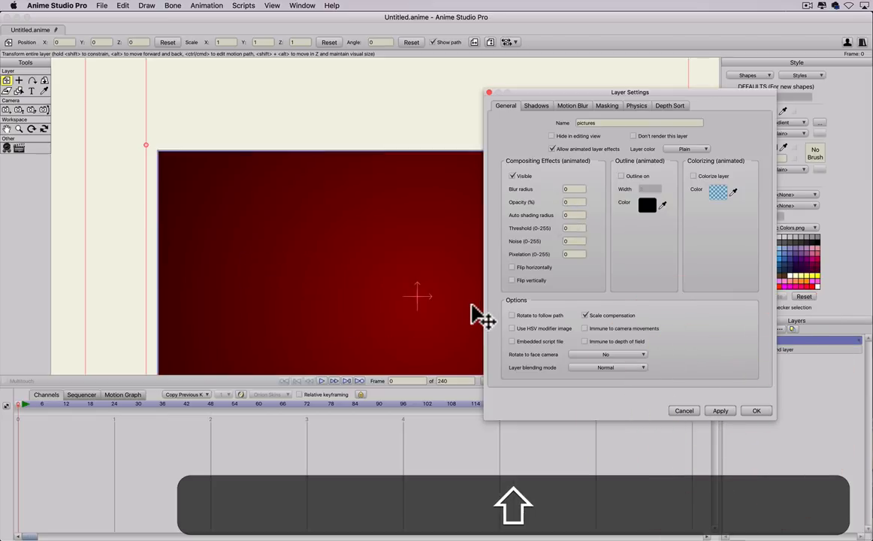
# Accept the pictures group's settings, go to frame 36, and apply full opacity to the group there.
pyautogui.click(754, 412)
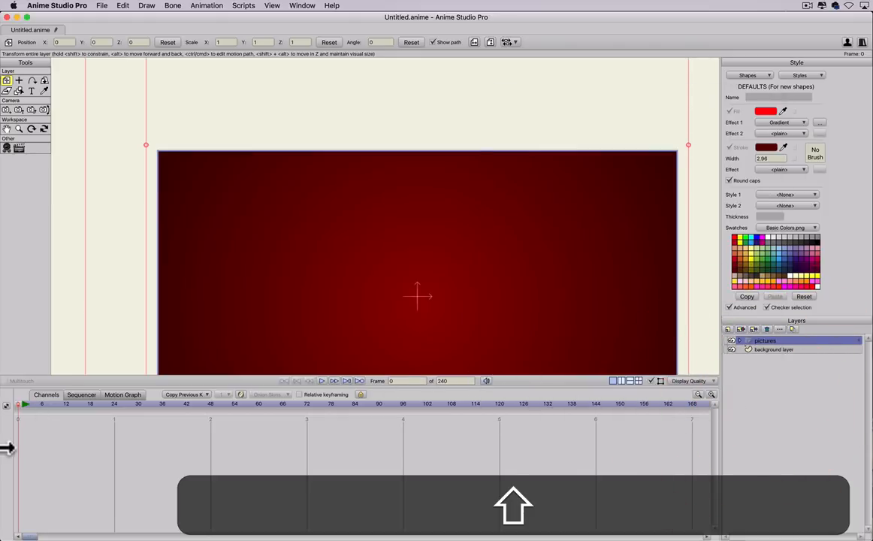
pyautogui.moveTo(56, 406); pyautogui.dragTo(161, 404)
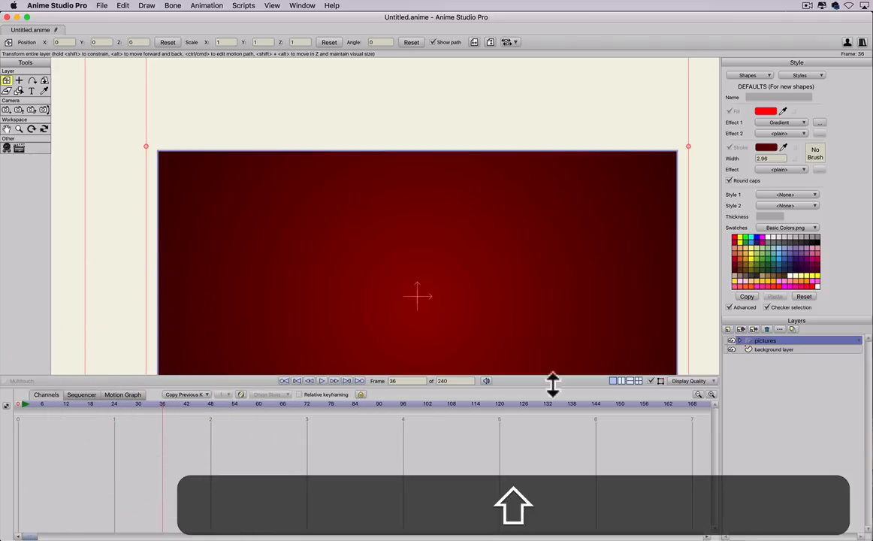
pyautogui.doubleClick(791, 344)
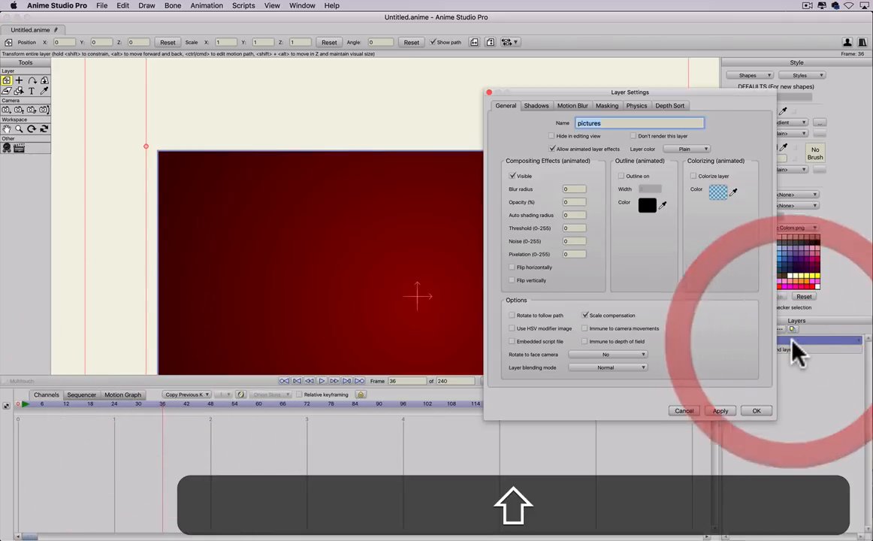
pyautogui.click(563, 203)
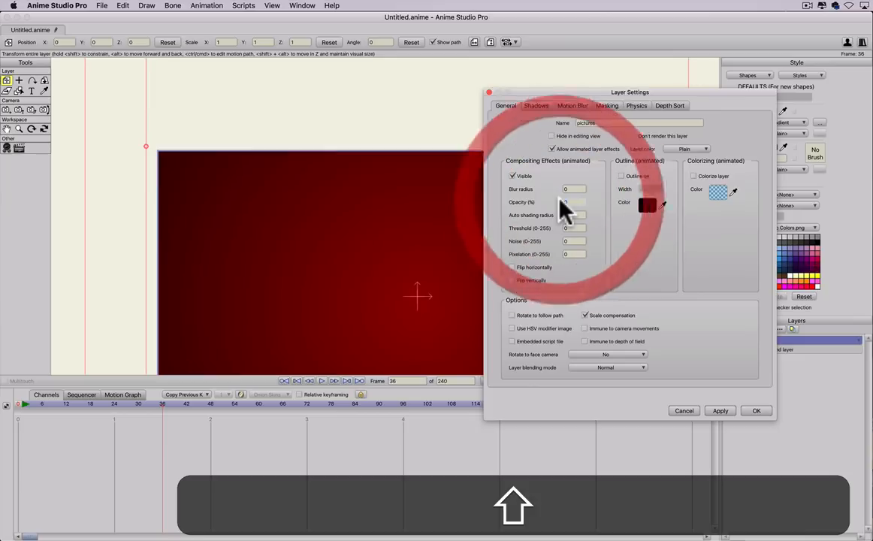
pyautogui.click(720, 411)
pyautogui.click(757, 411)
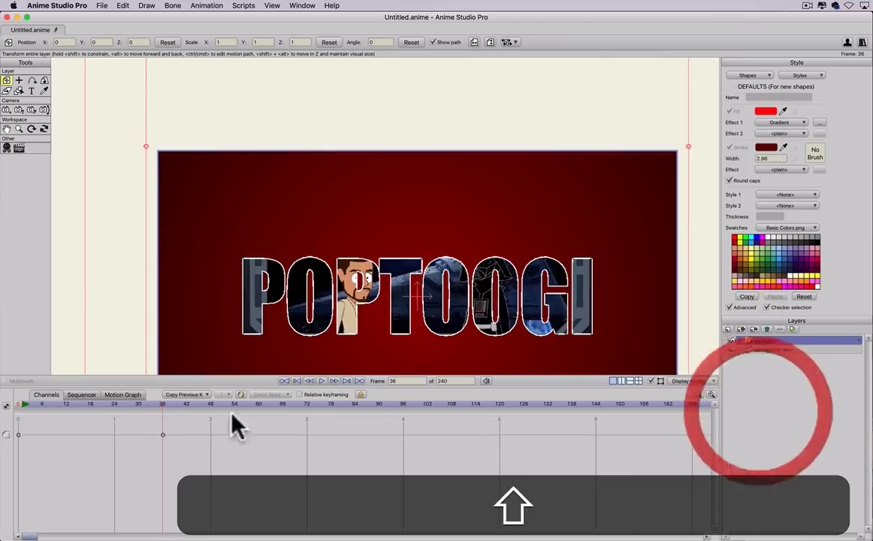
# Render previews of frames 18 and 36 to check the pictures group's fade-in, closing each preview.
pyautogui.moveTo(22, 404); pyautogui.dragTo(90, 409)
pyautogui.press('shift+super+r')
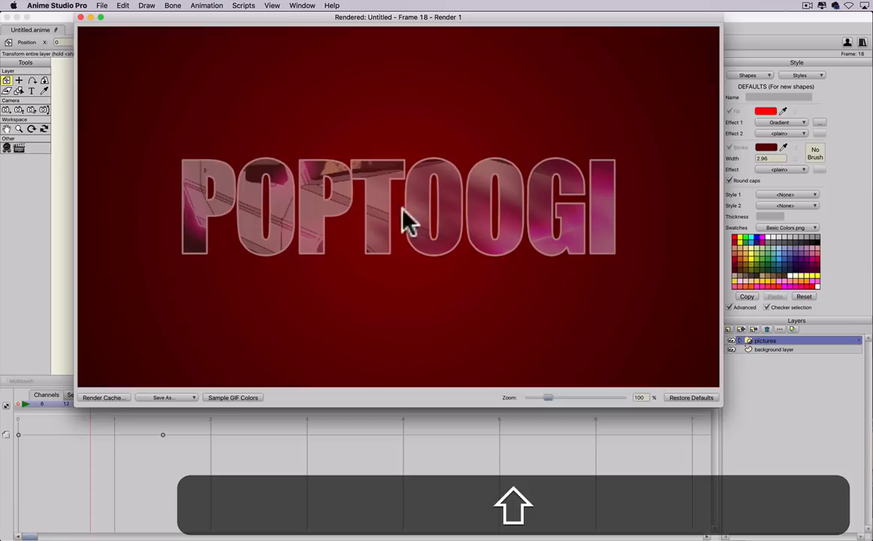
pyautogui.click(81, 17)
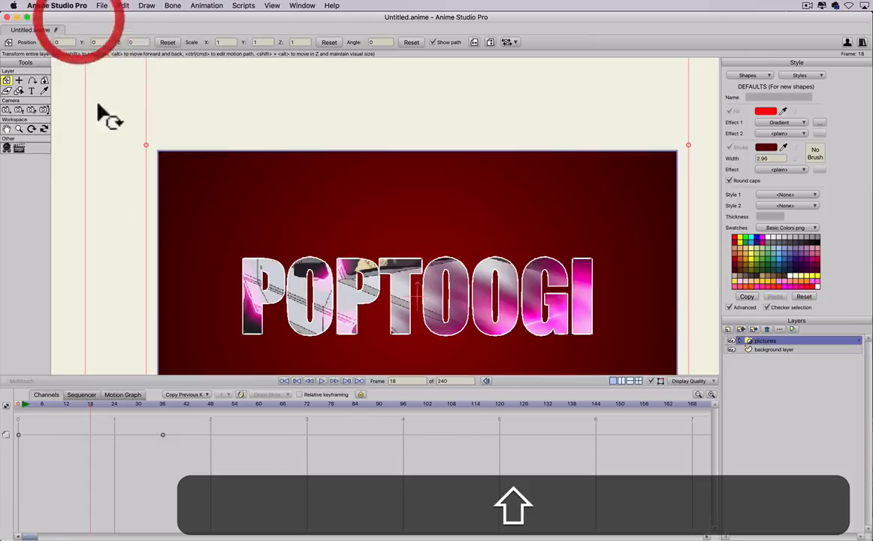
pyautogui.click(163, 405)
pyautogui.press('shift+super+r')
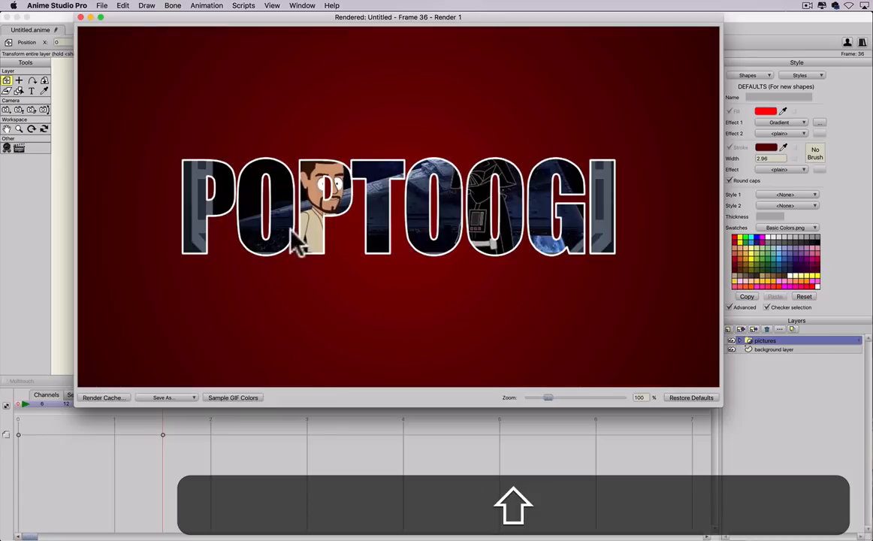
pyautogui.click(80, 16)
# Scrub the timeline from frame 1 past frame 100 to review the sliding screenshots, and return to frame 0.
pyautogui.click(17, 406)
pyautogui.click(23, 405)
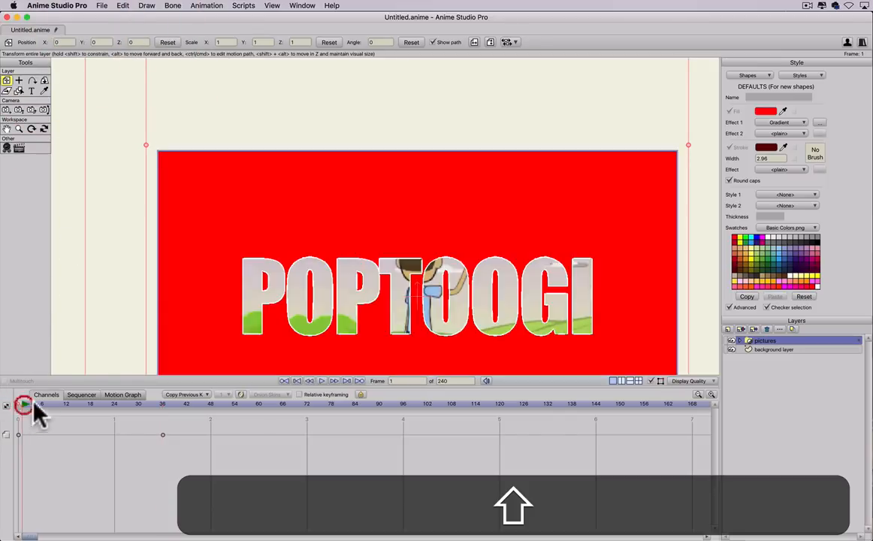
pyautogui.moveTo(21, 408); pyautogui.dragTo(437, 415)
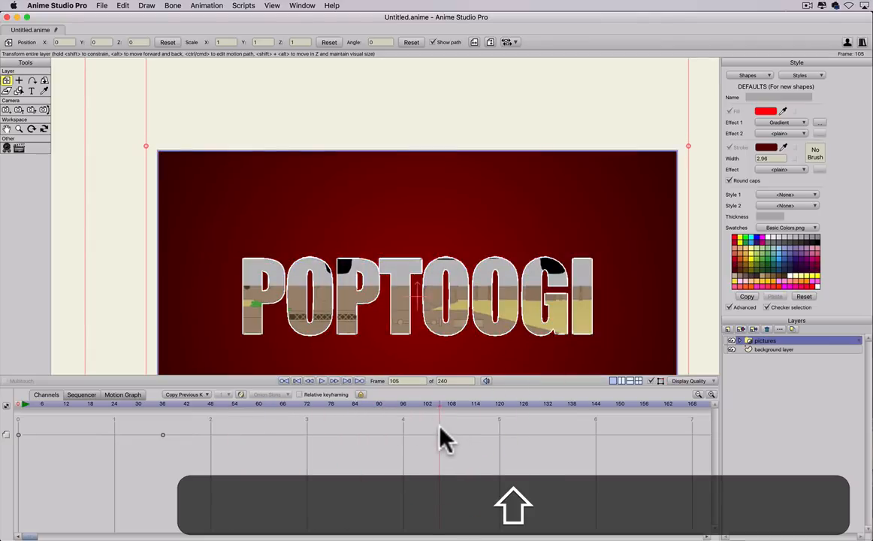
pyautogui.scroll(-1, 425, 319)
pyautogui.scroll(-3, 425, 318)
pyautogui.moveTo(423, 320); pyautogui.dragTo(404, 278)
pyautogui.press('shift')
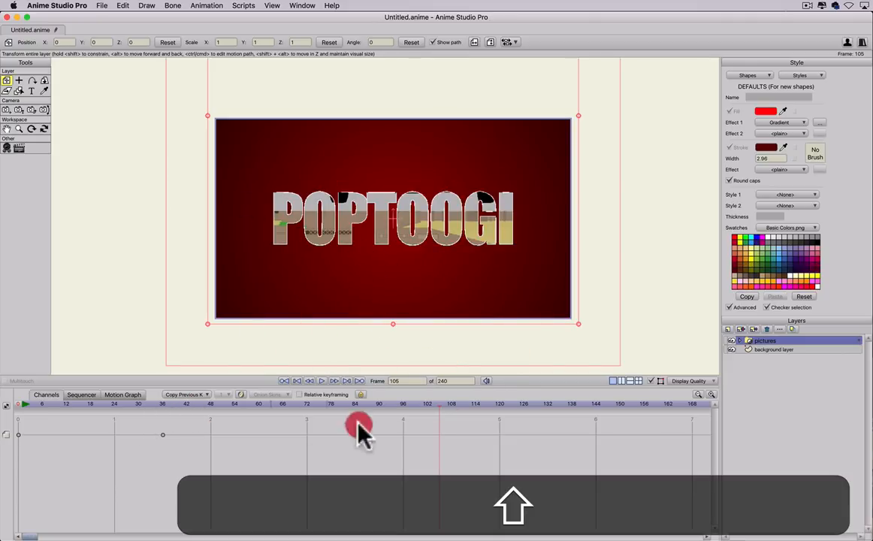
pyautogui.moveTo(461, 404); pyautogui.dragTo(4, 373)
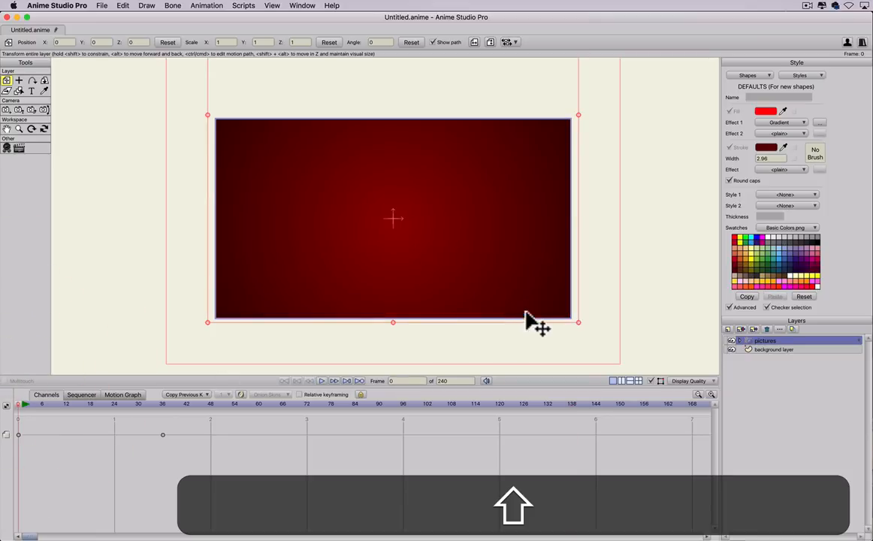
# Expand the pictures group and duplicate its topmost POPTOOGI text layer.
pyautogui.click(742, 342)
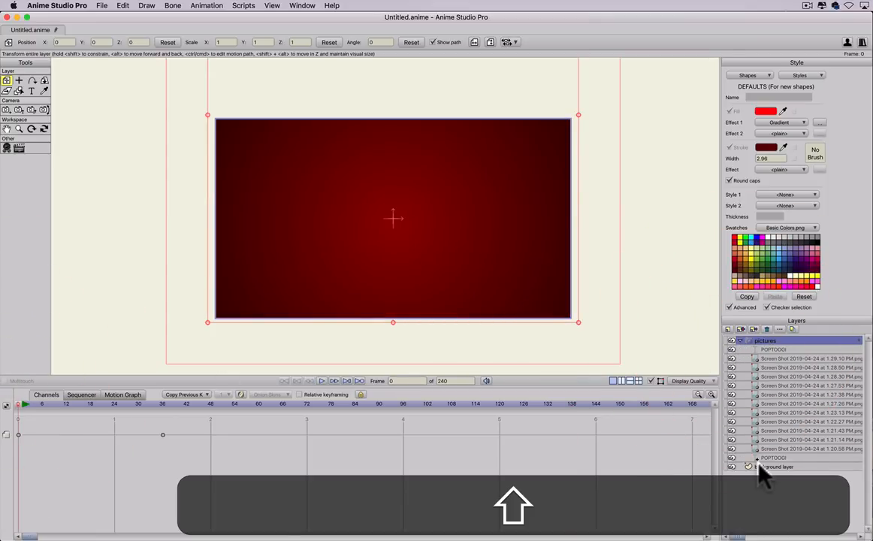
pyautogui.click(766, 351)
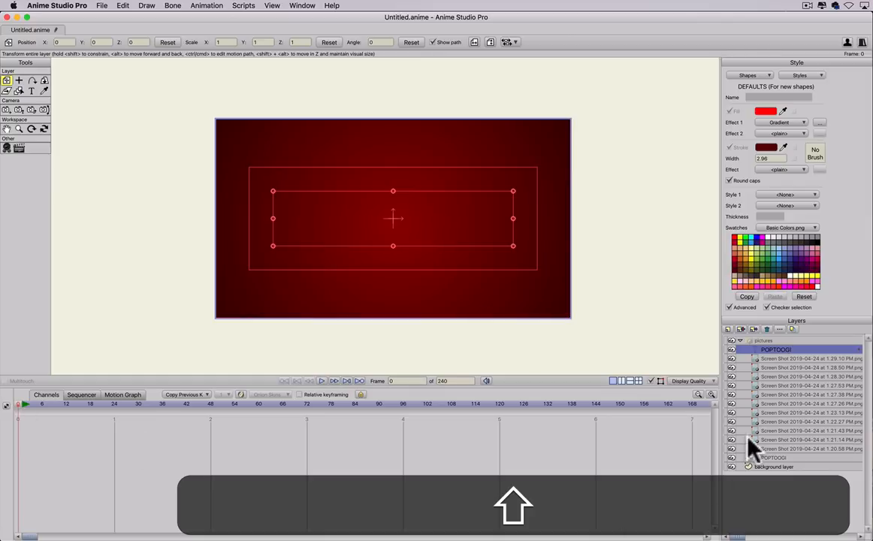
pyautogui.click(742, 332)
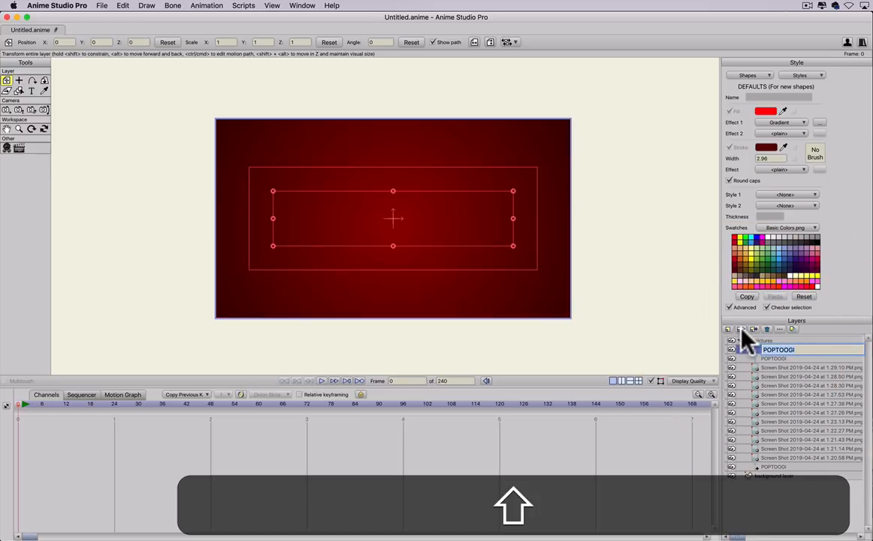
# Turn on the new POPTOOGI copy's fill, set the fill colour to white (FFFFFF), and accept the text settings.
pyautogui.doubleClick(747, 358)
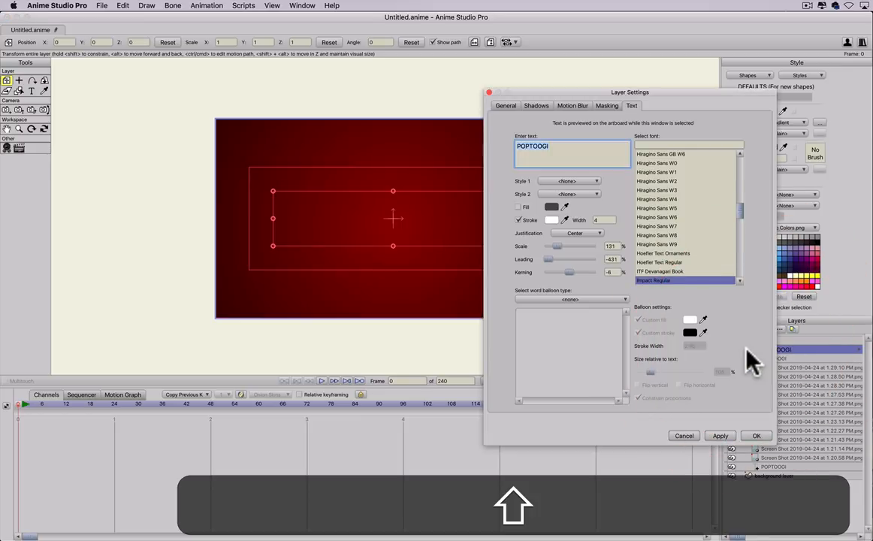
pyautogui.click(519, 208)
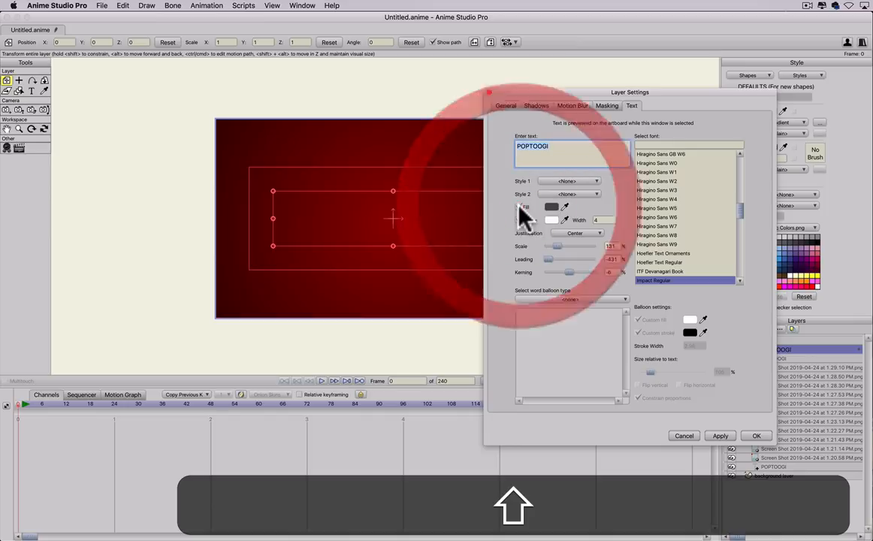
pyautogui.click(519, 220)
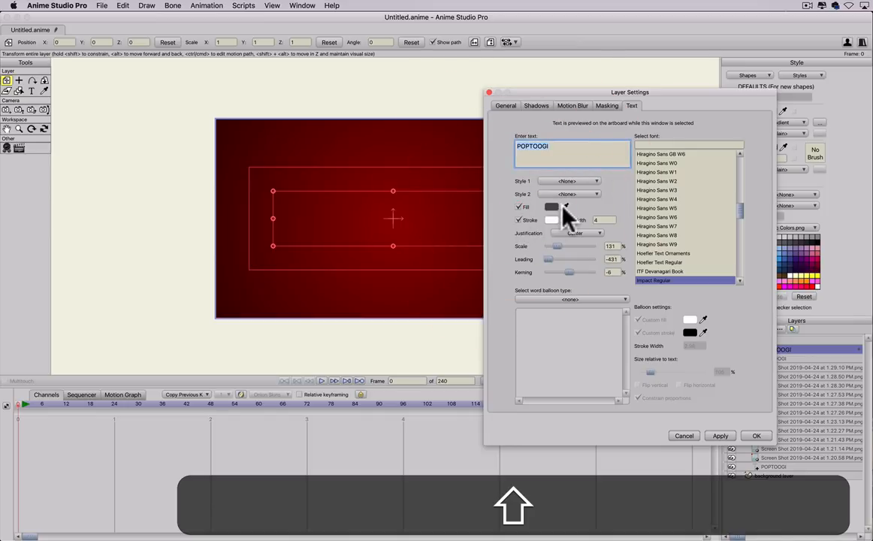
pyautogui.click(565, 219)
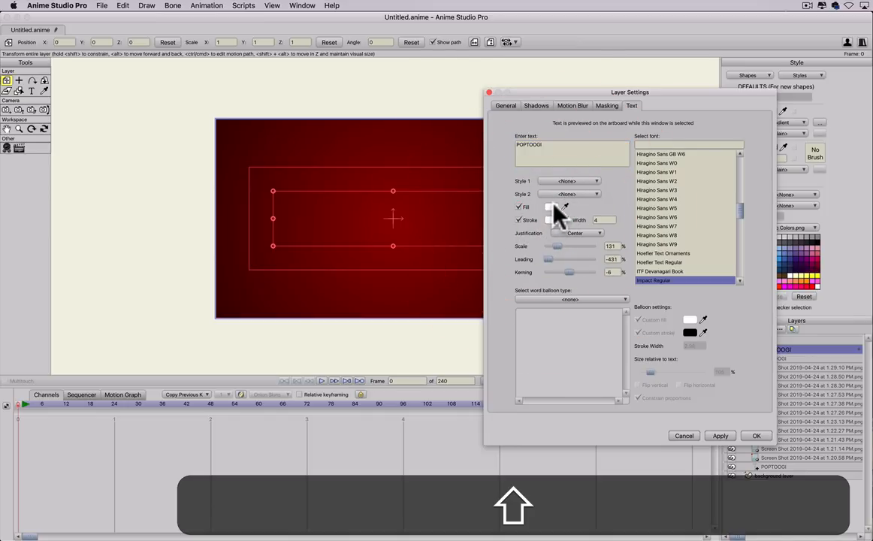
pyautogui.click(552, 207)
pyautogui.click(616, 173)
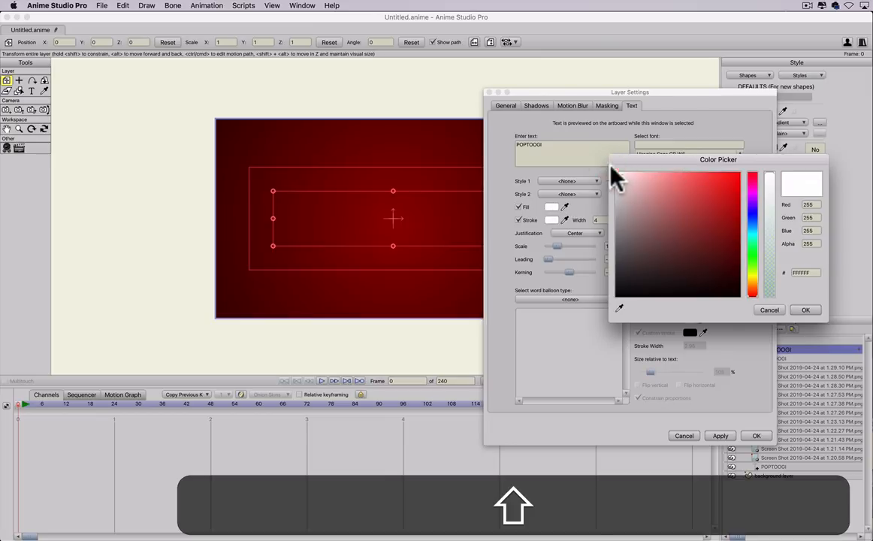
pyautogui.click(807, 311)
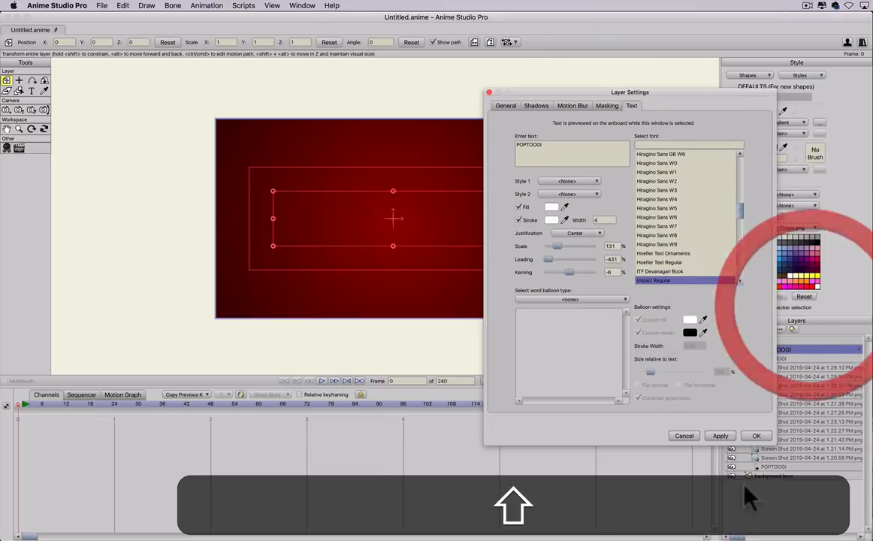
pyautogui.click(719, 437)
pyautogui.click(756, 438)
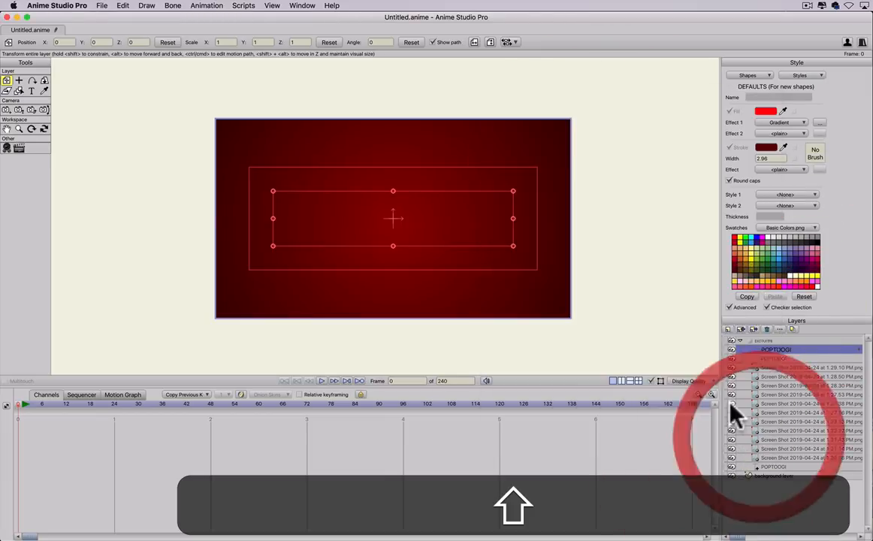
# Allow animated layer effects on the white-filled POPTOOGI copy, keep its opacity at 100%, and accept the settings.
pyautogui.doubleClick(776, 349)
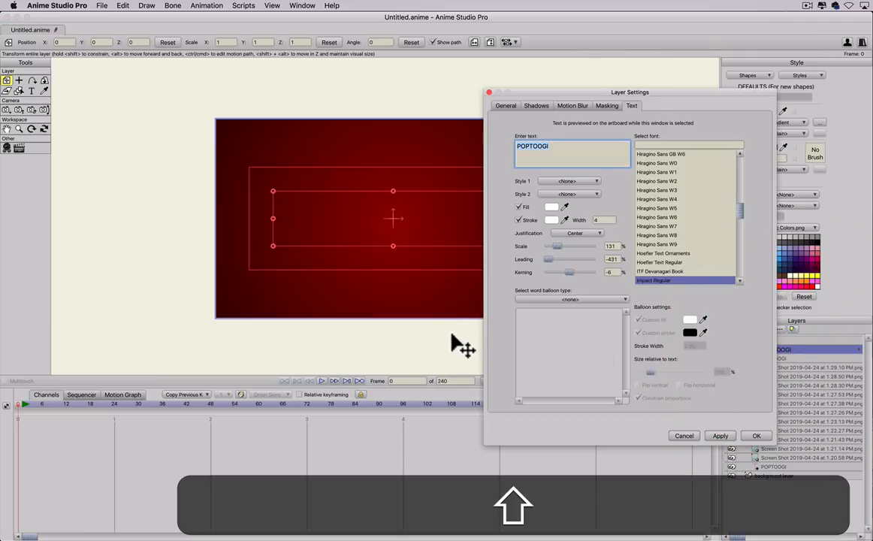
pyautogui.click(496, 106)
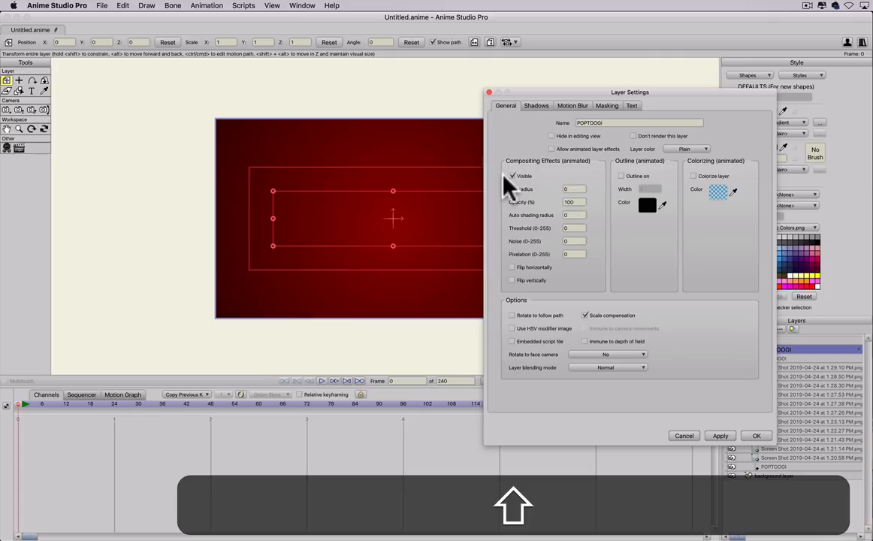
pyautogui.click(550, 148)
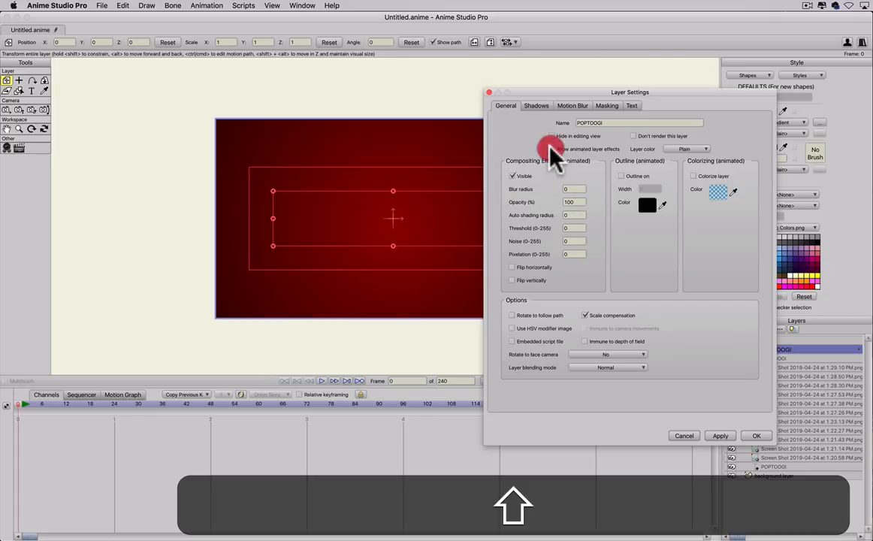
pyautogui.doubleClick(574, 201)
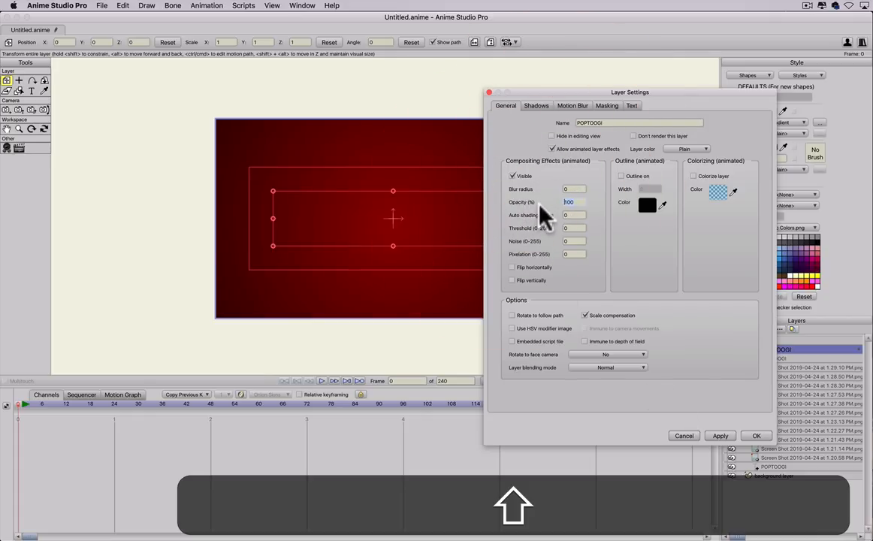
pyautogui.click(718, 439)
pyautogui.click(757, 437)
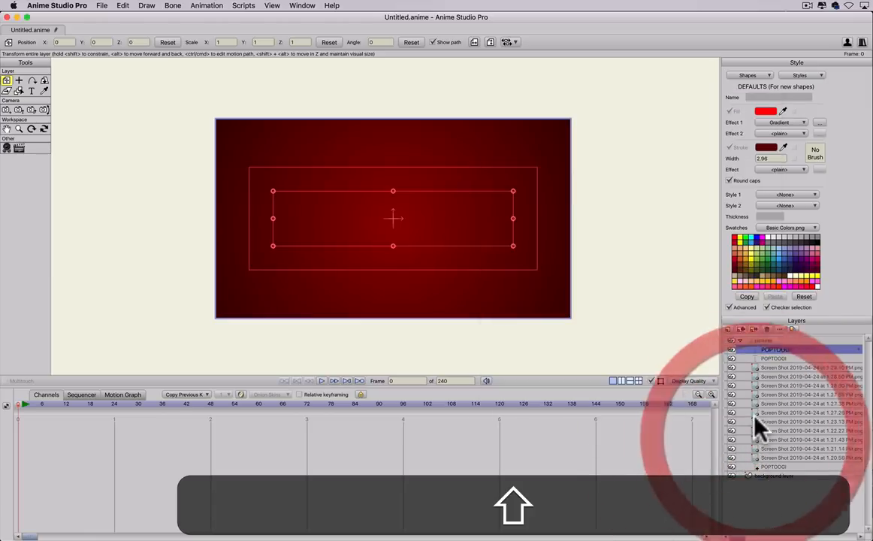
# Check the white-filled text at frame 1 against the background, and return to frame 0.
pyautogui.click(33, 405)
pyautogui.moveTo(28, 404); pyautogui.dragTo(2, 406)
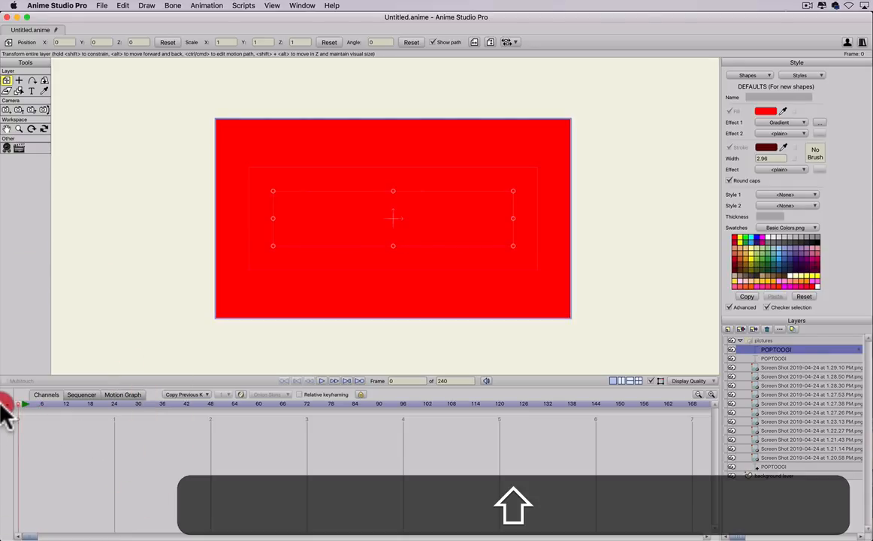
pyautogui.moveTo(2, 408); pyautogui.dragTo(6, 404)
pyautogui.click(22, 406)
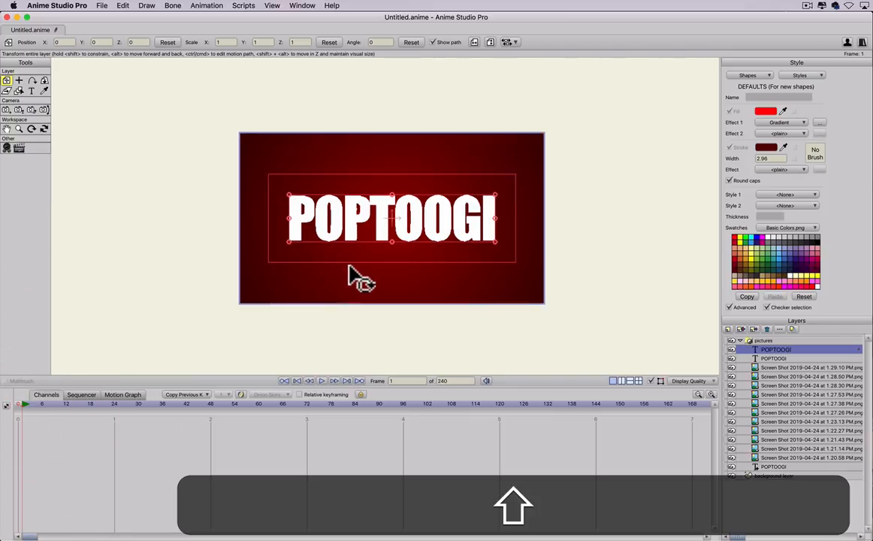
pyautogui.scroll(1, 354, 259)
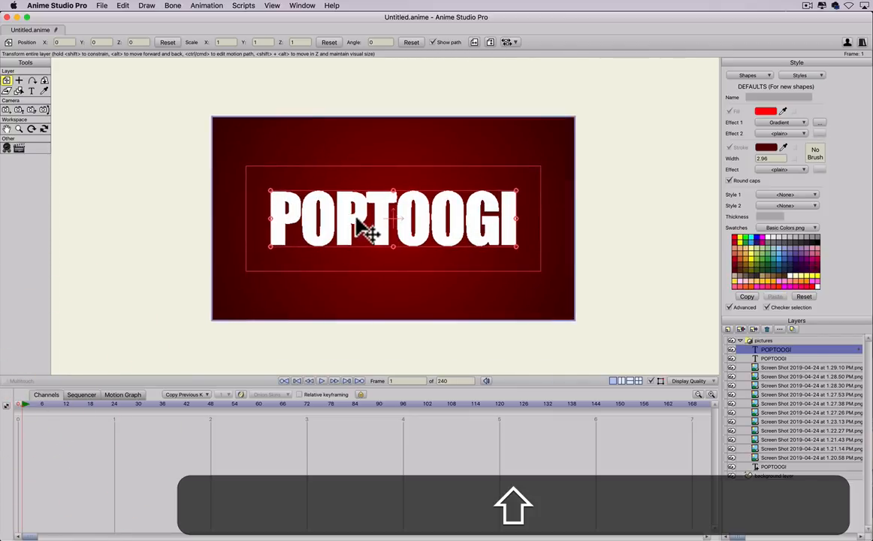
pyautogui.click(17, 406)
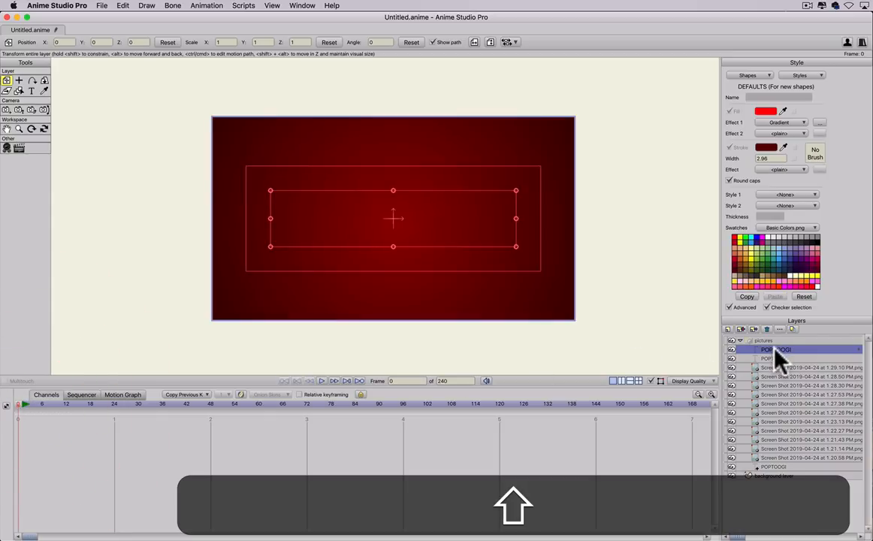
# Set the white-filled POPTOOGI copy's opacity to 0% at frame 0 and apply it.
pyautogui.doubleClick(809, 349)
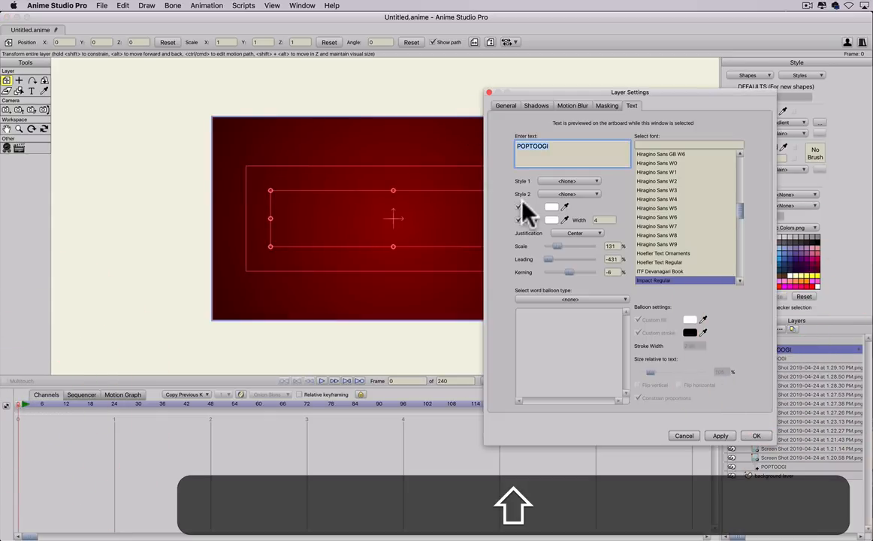
pyautogui.click(506, 106)
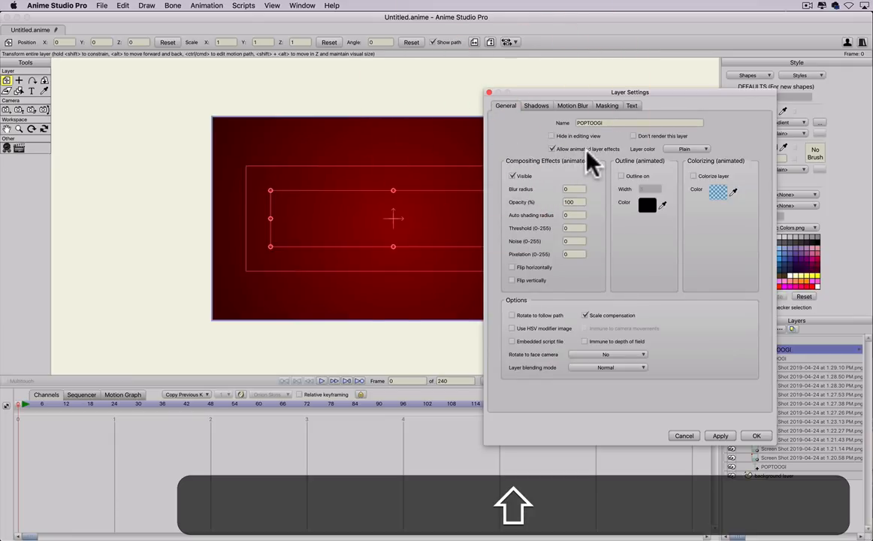
pyautogui.click(549, 200)
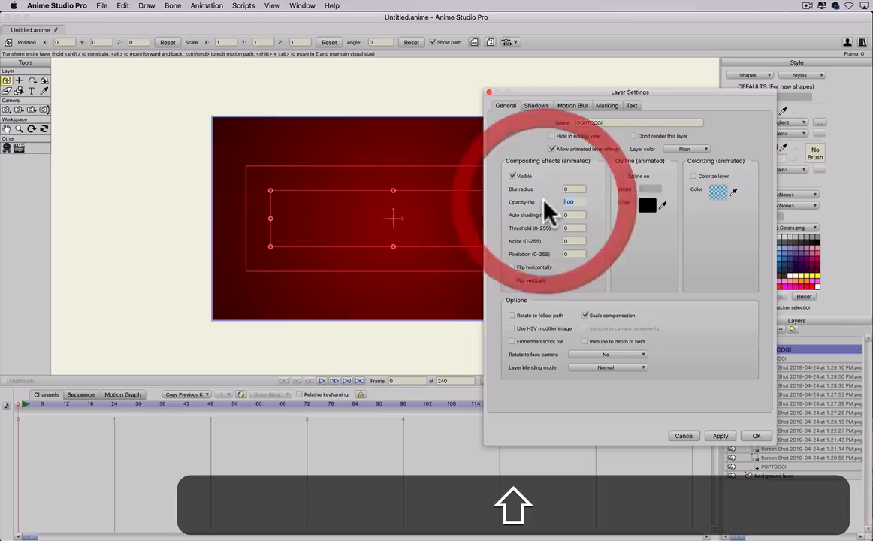
pyautogui.write('0')
pyautogui.click(720, 437)
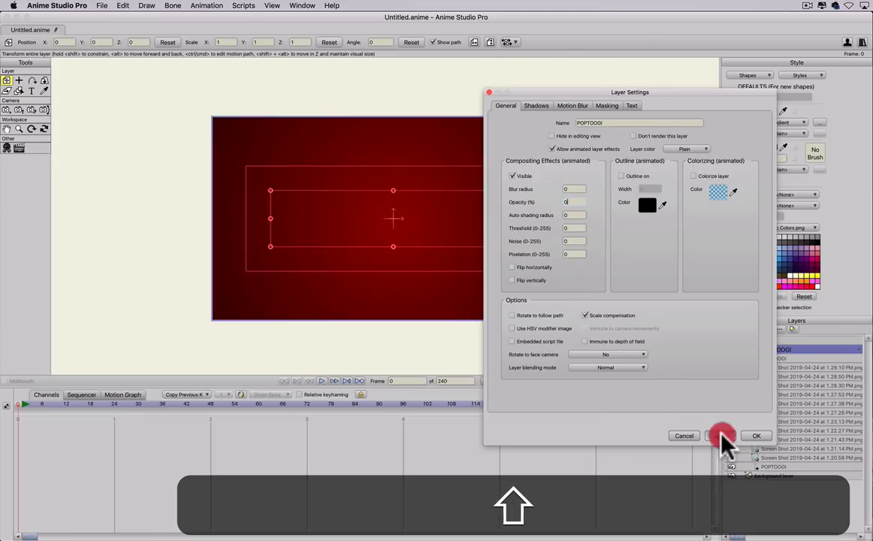
# Accept the layer settings, and try to key the white-filled POPTOOGI copy's opacity at 0% on frame 144.
pyautogui.click(757, 437)
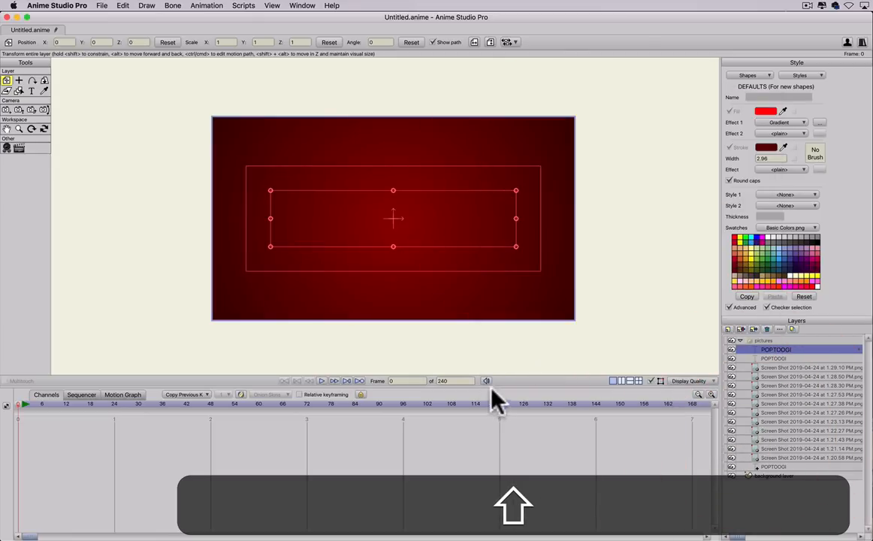
pyautogui.click(483, 409)
pyautogui.moveTo(483, 409); pyautogui.dragTo(597, 410)
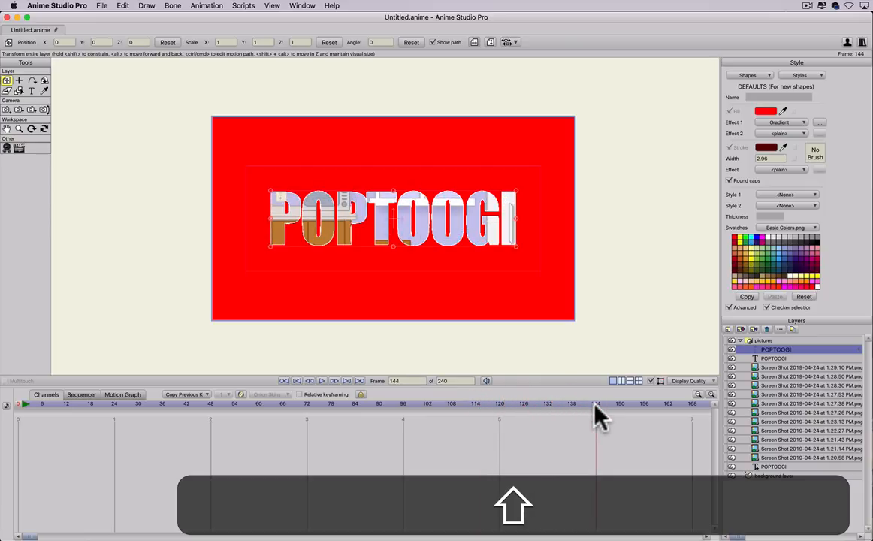
pyautogui.click(598, 416)
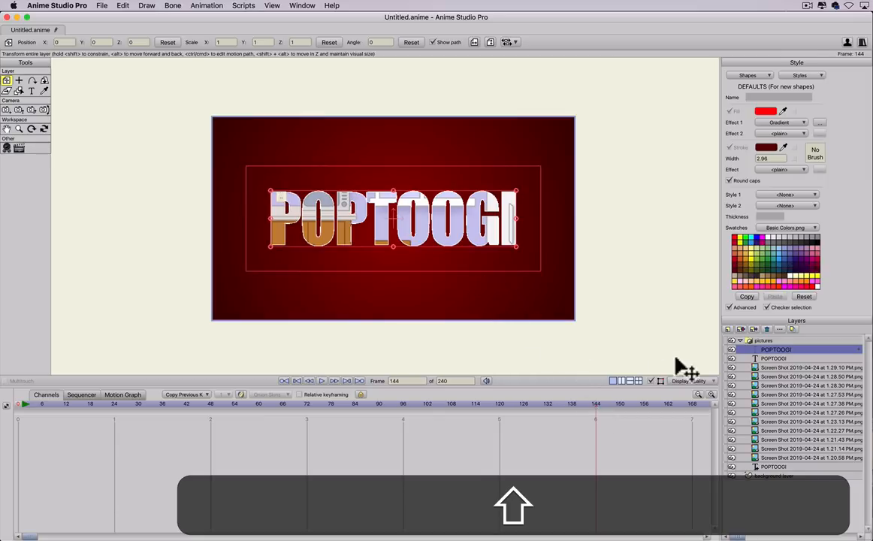
pyautogui.doubleClick(786, 359)
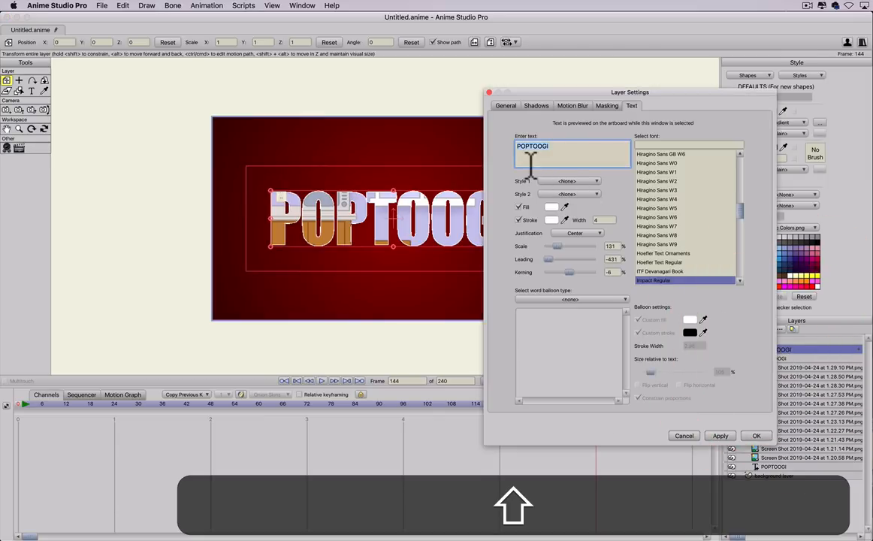
pyautogui.click(504, 105)
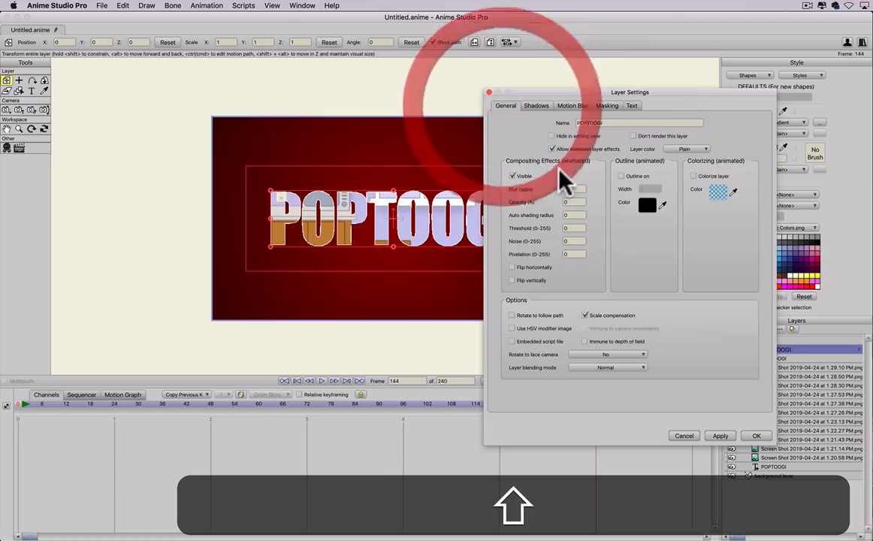
pyautogui.click(573, 200)
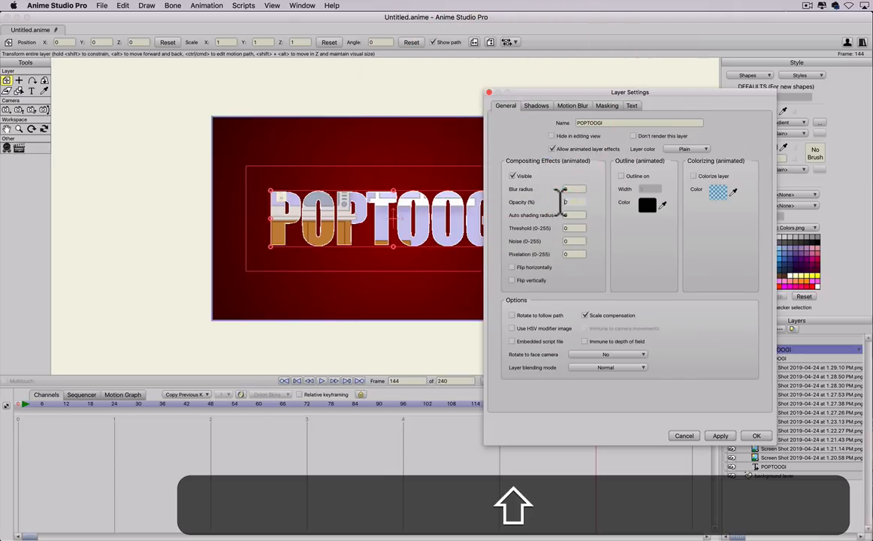
pyautogui.write('0')
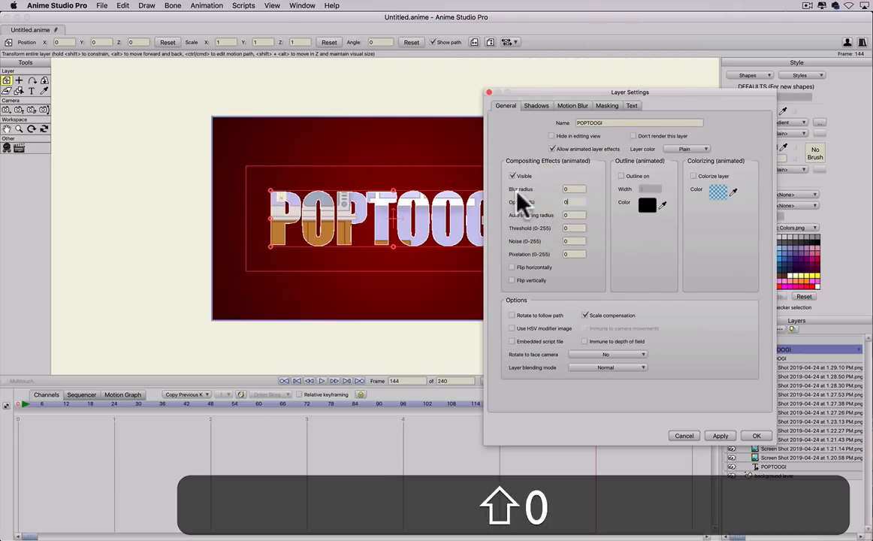
pyautogui.click(720, 436)
pyautogui.click(416, 75)
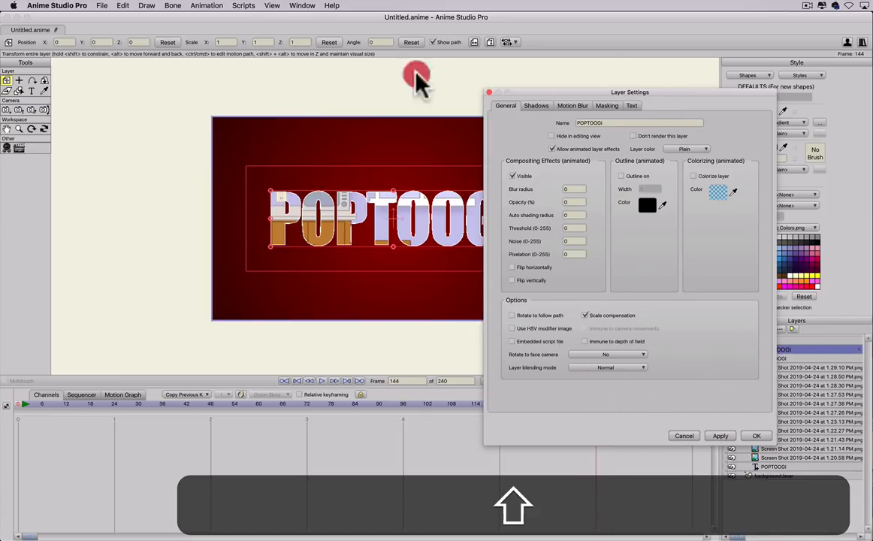
# Set the white-filled POPTOOGI copy's opacity to 100% at frame 168 and accept the layer settings.
pyautogui.moveTo(569, 94); pyautogui.dragTo(296, 68)
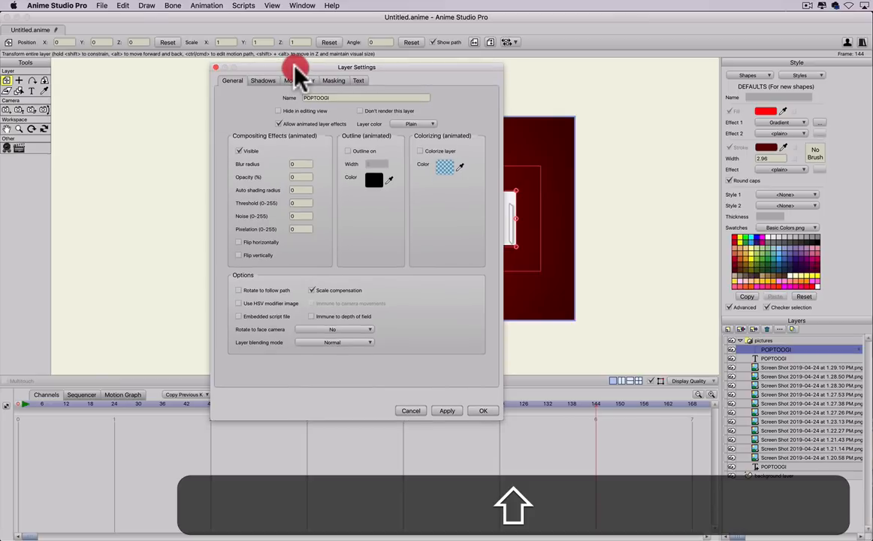
pyautogui.click(693, 404)
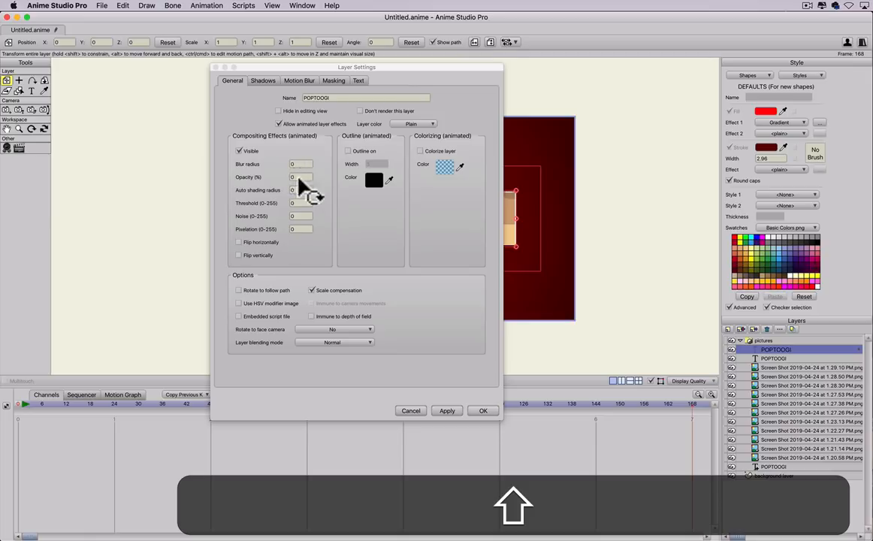
pyautogui.moveTo(299, 177); pyautogui.dragTo(286, 176)
pyautogui.write('10')
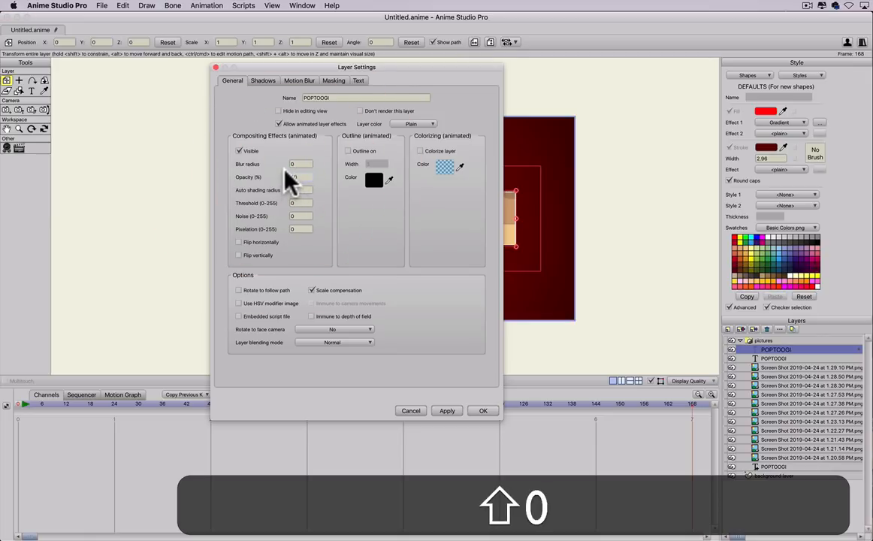
pyautogui.write('0')
pyautogui.click(447, 411)
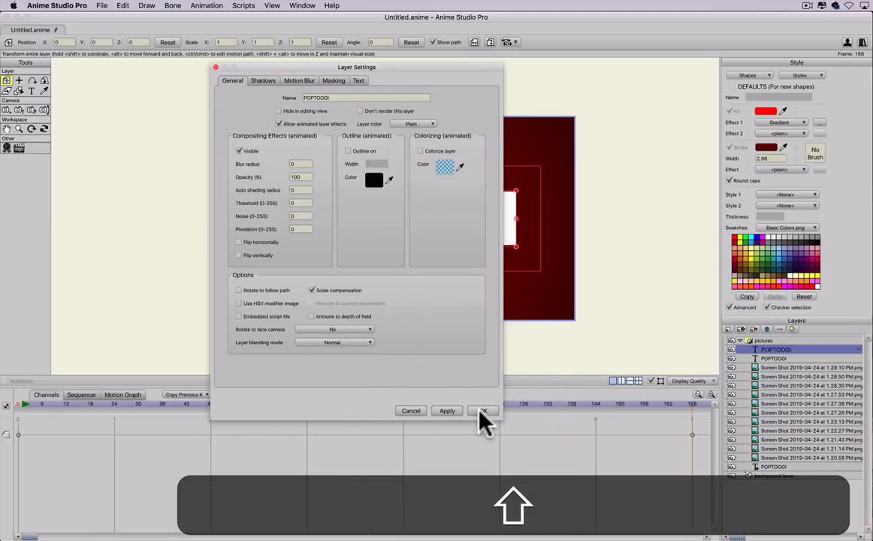
pyautogui.click(483, 411)
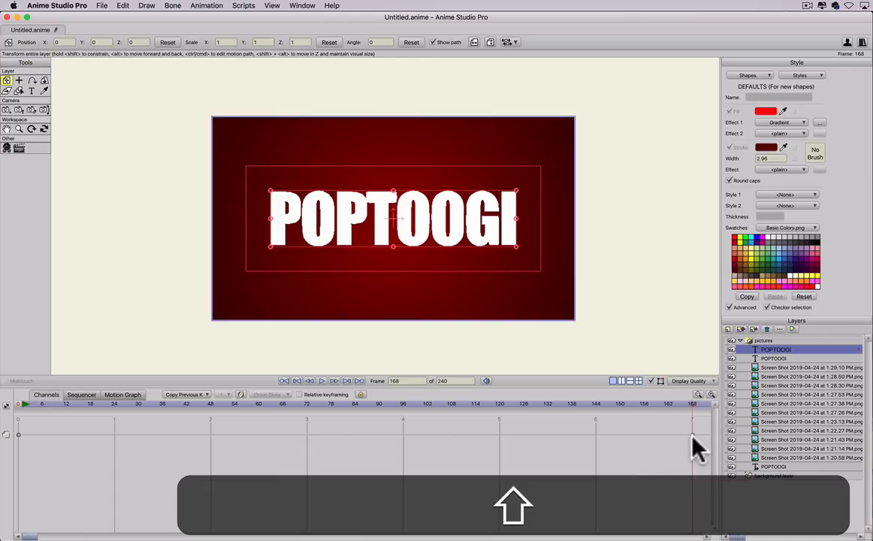
# Set the white-filled POPTOOGI copy's opacity to 0% at frame 144 and accept the layer settings.
pyautogui.click(596, 404)
pyautogui.doubleClick(792, 350)
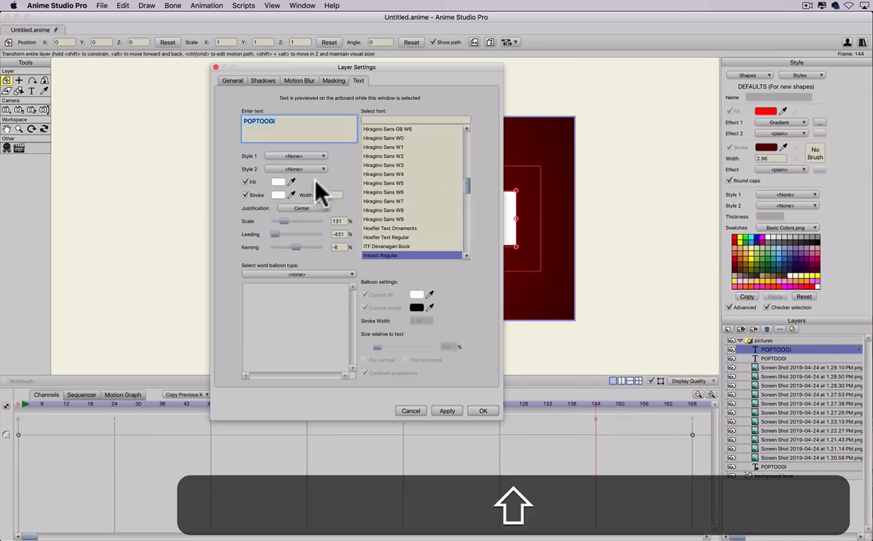
pyautogui.click(232, 80)
pyautogui.click(271, 176)
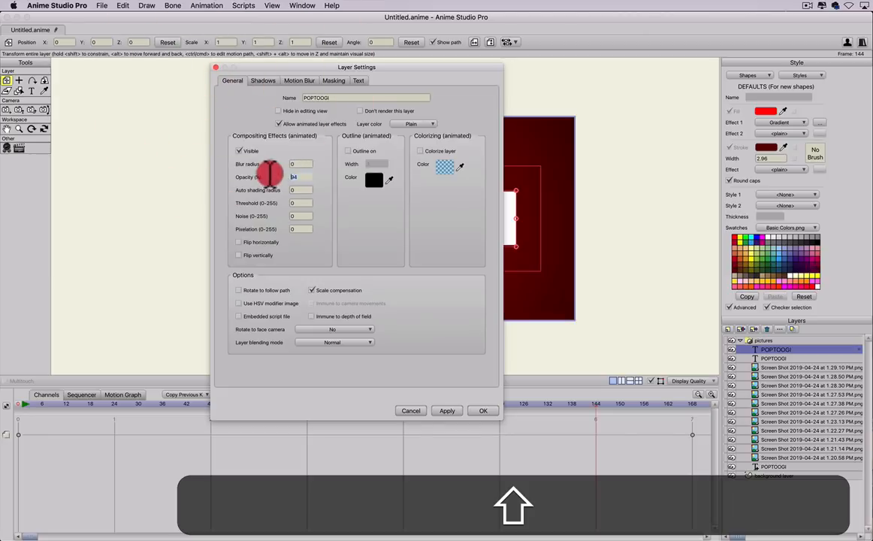
pyautogui.write('0')
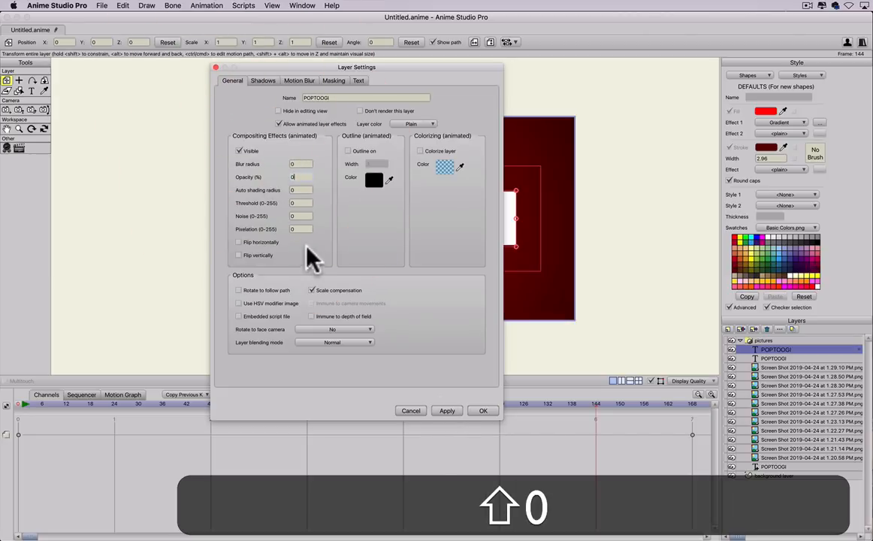
pyautogui.click(445, 412)
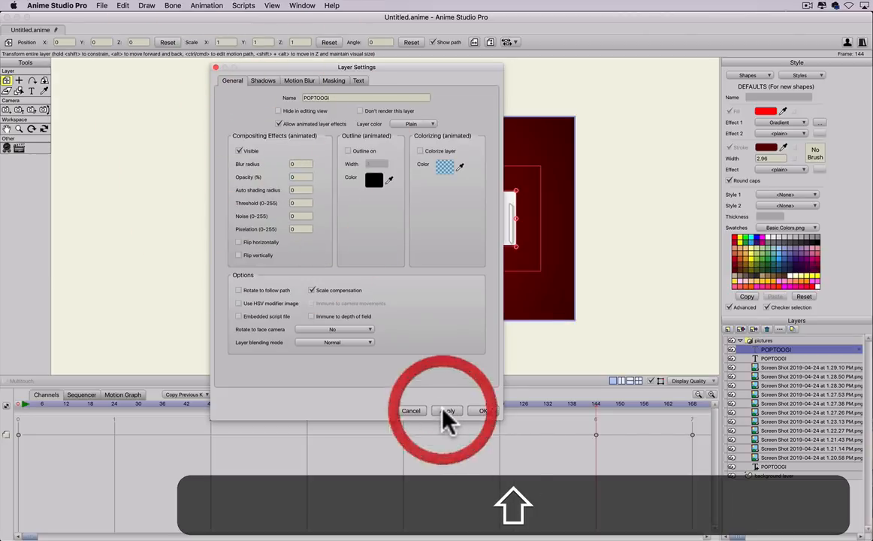
pyautogui.click(483, 412)
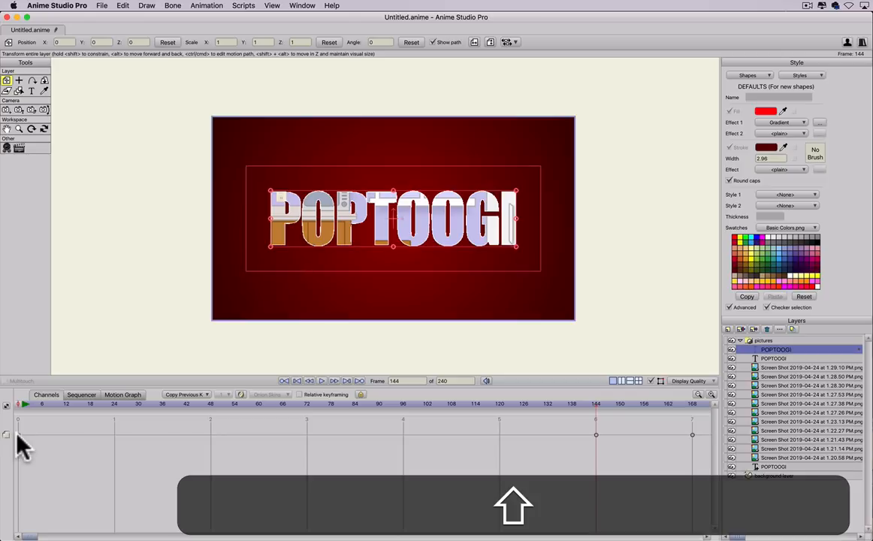
# Check the text fade by scrubbing to frame 156, and render a preview of that frame.
pyautogui.moveTo(594, 404); pyautogui.dragTo(645, 406)
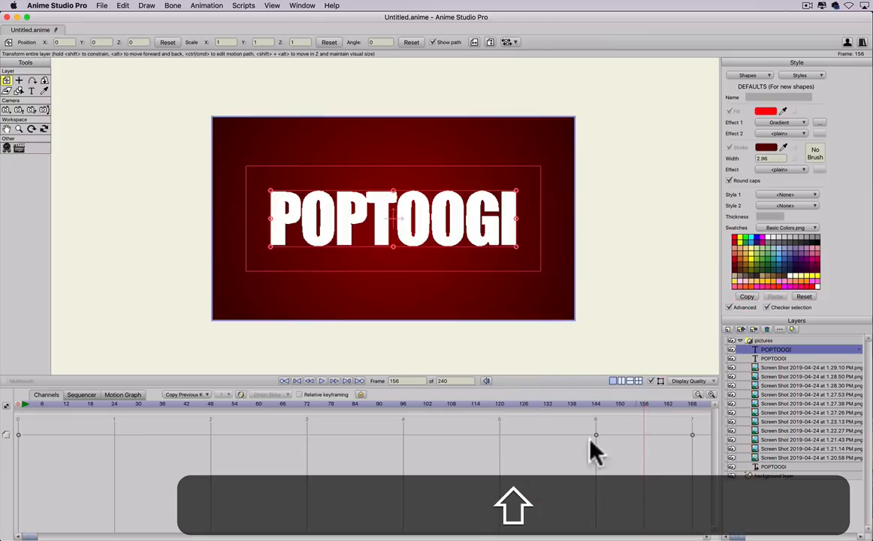
pyautogui.moveTo(30, 536); pyautogui.dragTo(49, 531)
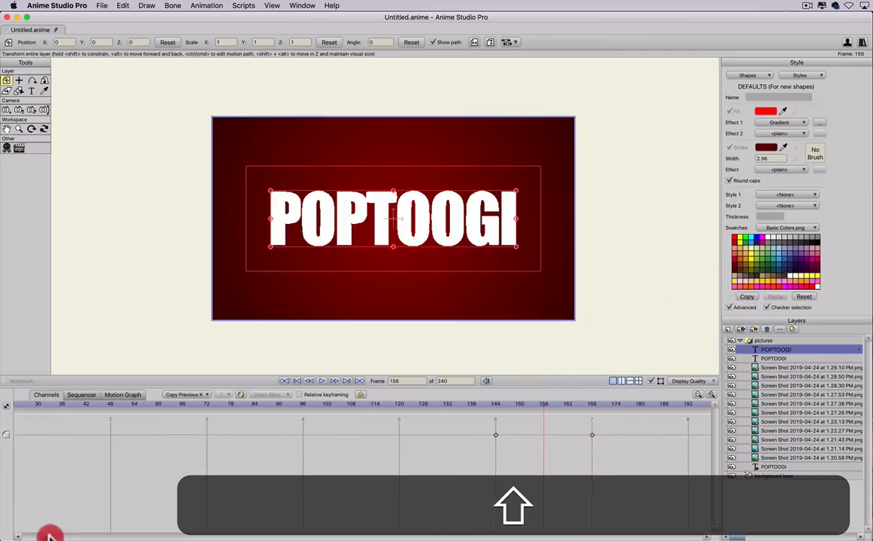
pyautogui.moveTo(512, 406); pyautogui.dragTo(544, 406)
pyautogui.click(544, 403)
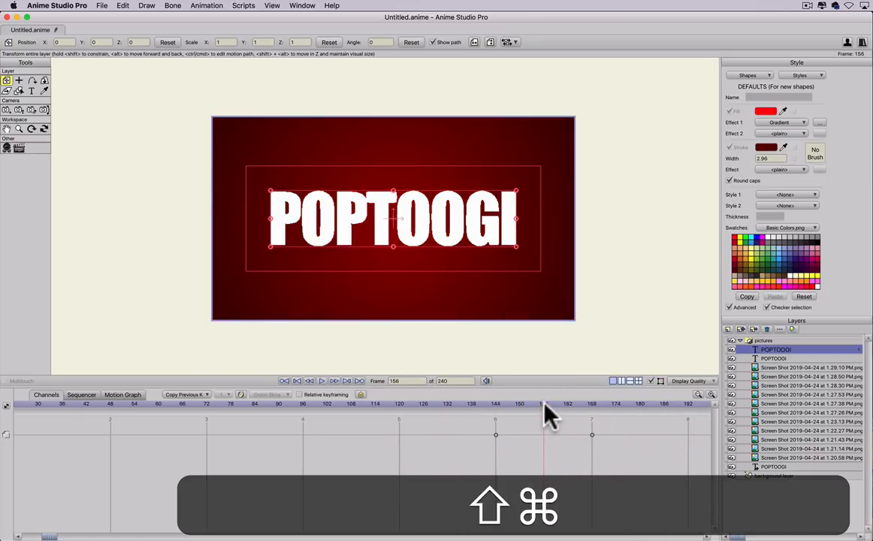
pyautogui.press('shift+super+r')
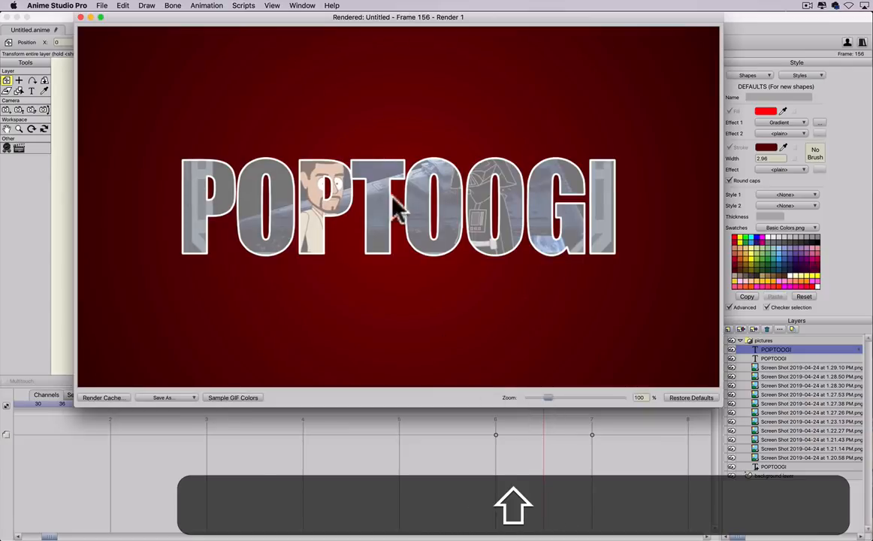
pyautogui.click(80, 17)
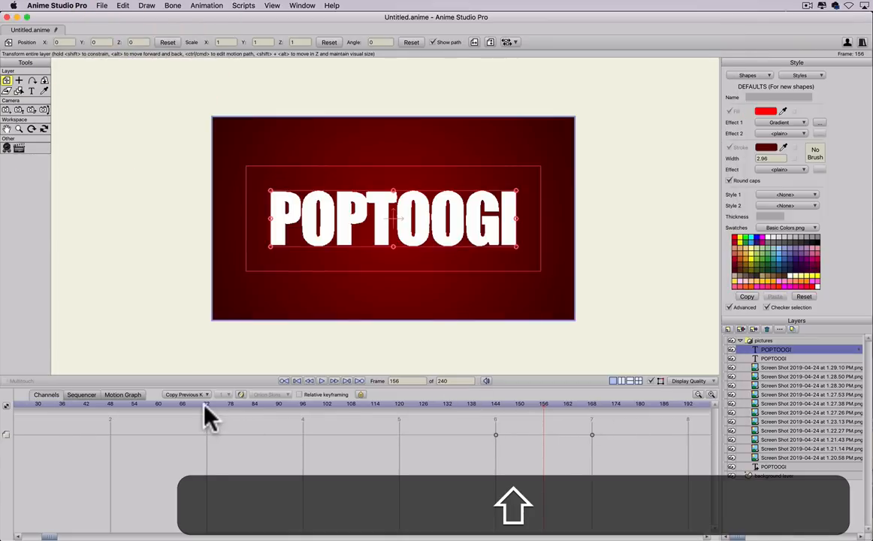
# Scale the pictures group up to about 1.08 at frame 168, and scrub the timeline to check the growth.
pyautogui.moveTo(48, 535); pyautogui.dragTo(64, 534)
pyautogui.click(515, 406)
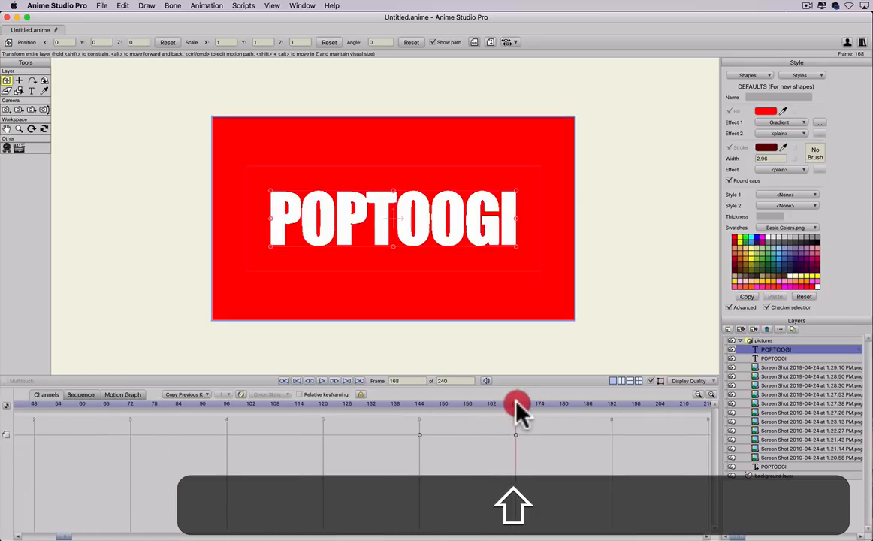
pyautogui.moveTo(61, 536); pyautogui.dragTo(9, 533)
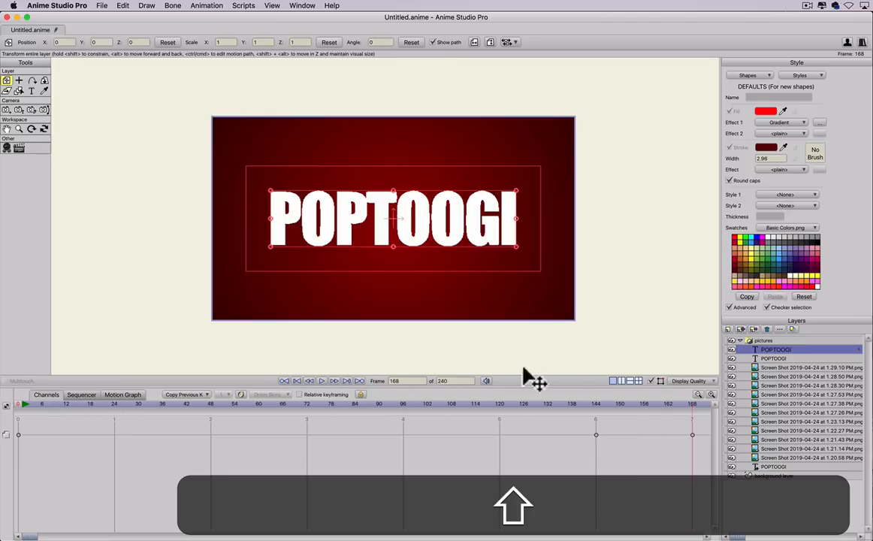
pyautogui.click(758, 341)
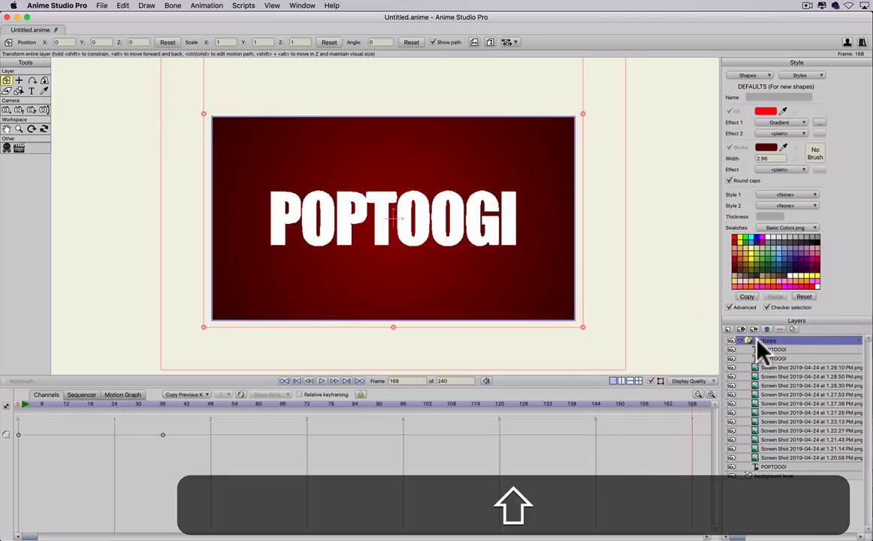
pyautogui.click(584, 329)
pyautogui.moveTo(584, 329); pyautogui.dragTo(598, 337)
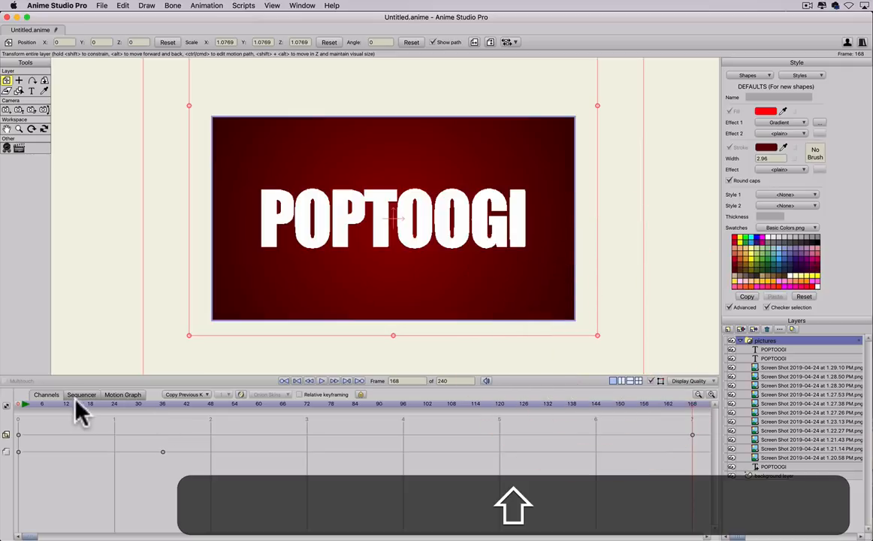
pyautogui.moveTo(14, 404); pyautogui.dragTo(502, 408)
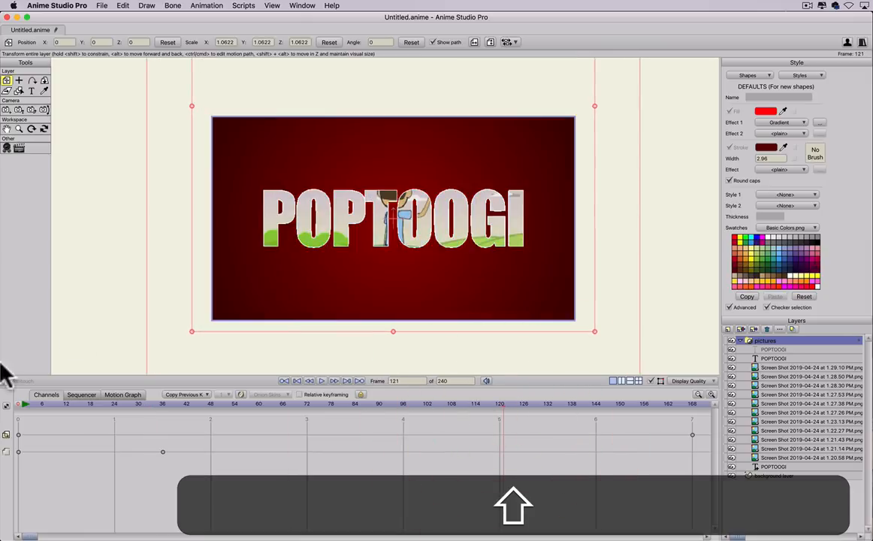
# Start a QuickTime animation export with the end frame set to 200, and accept the export settings.
pyautogui.click(102, 6)
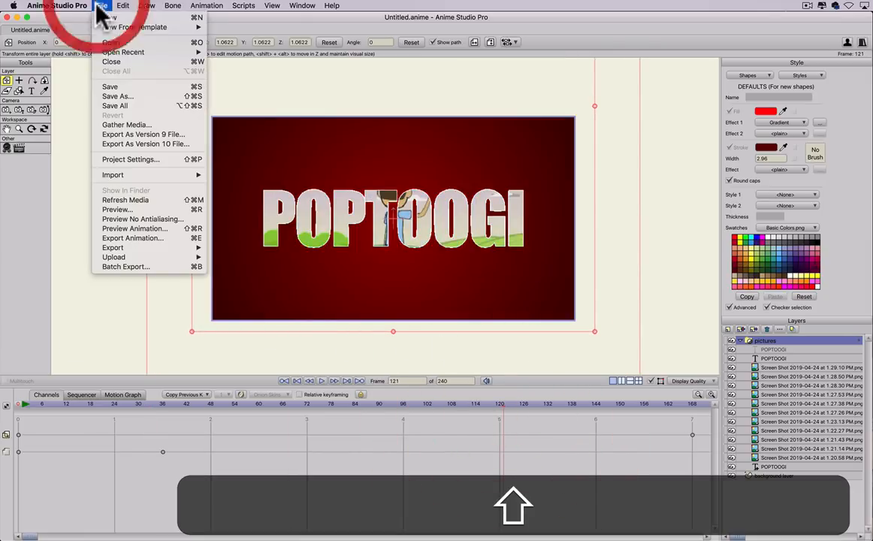
pyautogui.click(136, 238)
pyautogui.click(659, 105)
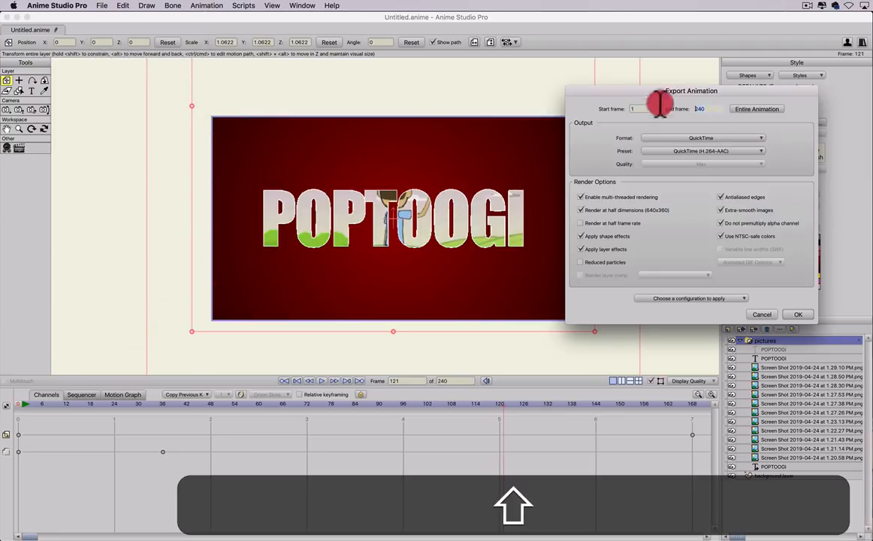
pyautogui.write('2')
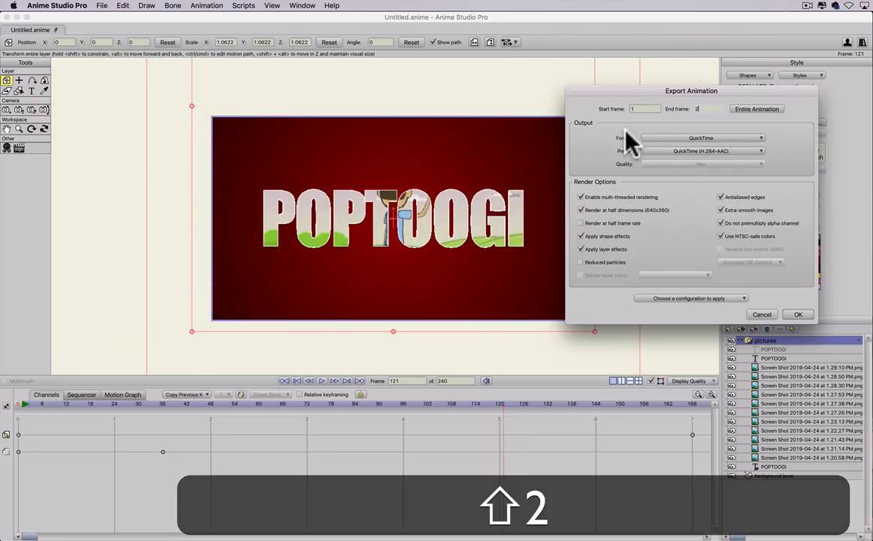
pyautogui.write('00')
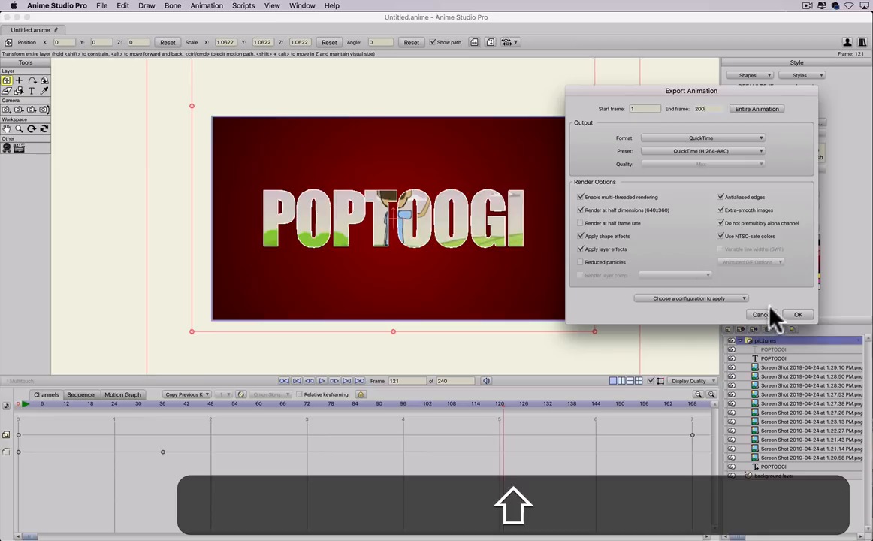
pyautogui.click(793, 314)
pyautogui.click(795, 315)
# Name the exported movie MARVEL INTRO and save it to the desktop to start the export.
pyautogui.write('M')
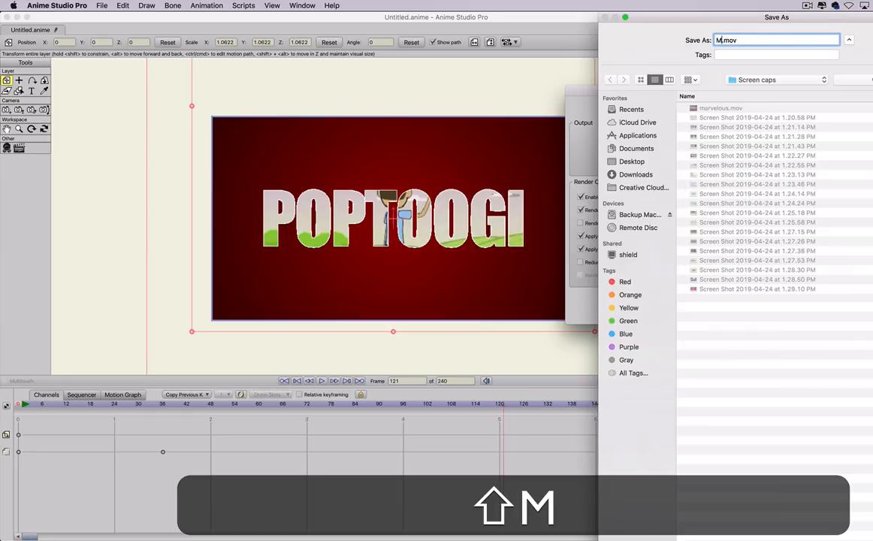
pyautogui.write('ARE')
pyautogui.press('BackSpace')
pyautogui.press('BackSpace')
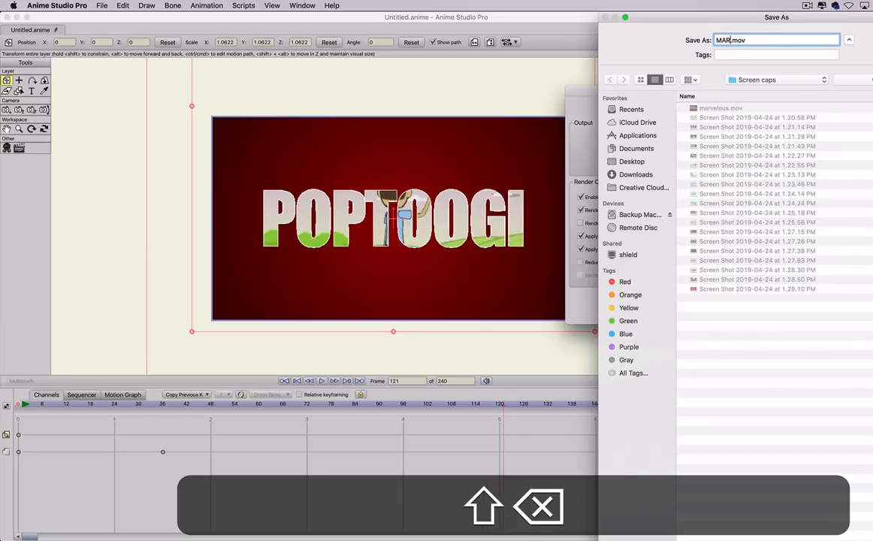
pyautogui.write('RVEL ')
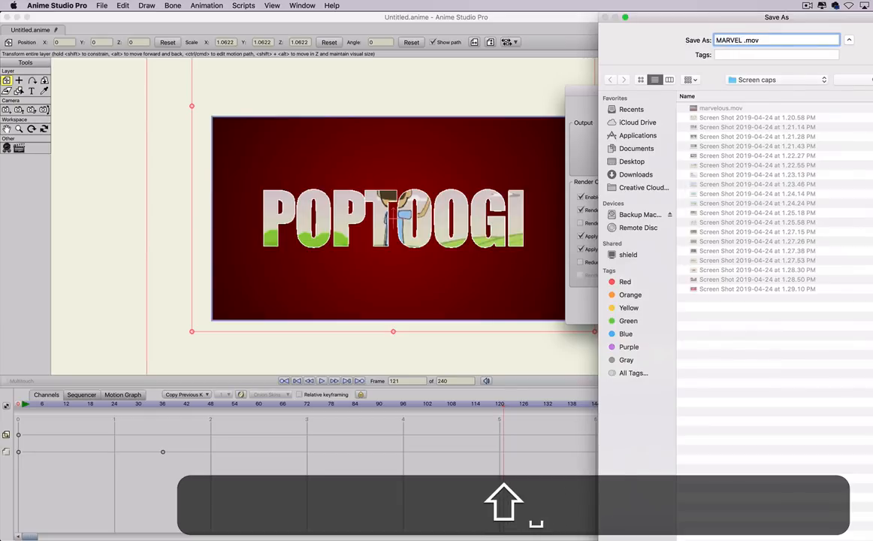
pyautogui.write('INTRO')
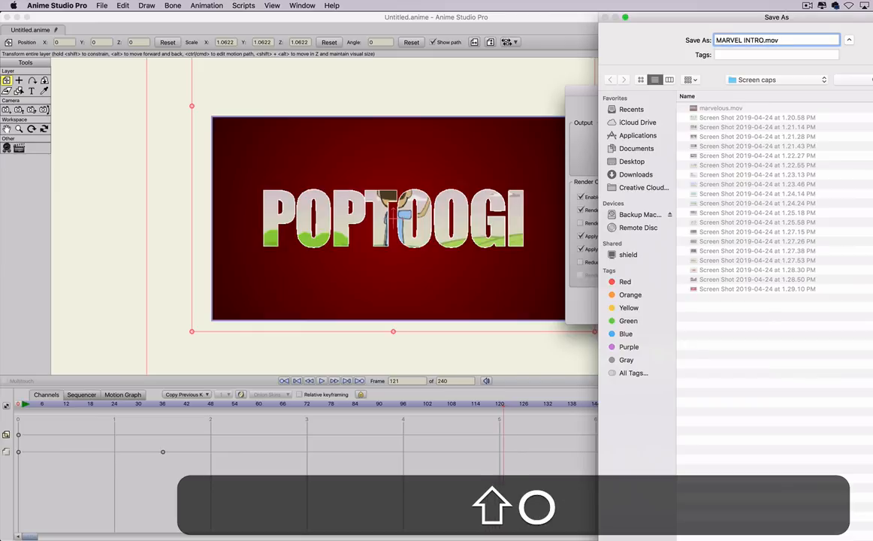
pyautogui.press('super+shift+d')
pyautogui.press('super+shift+Return')
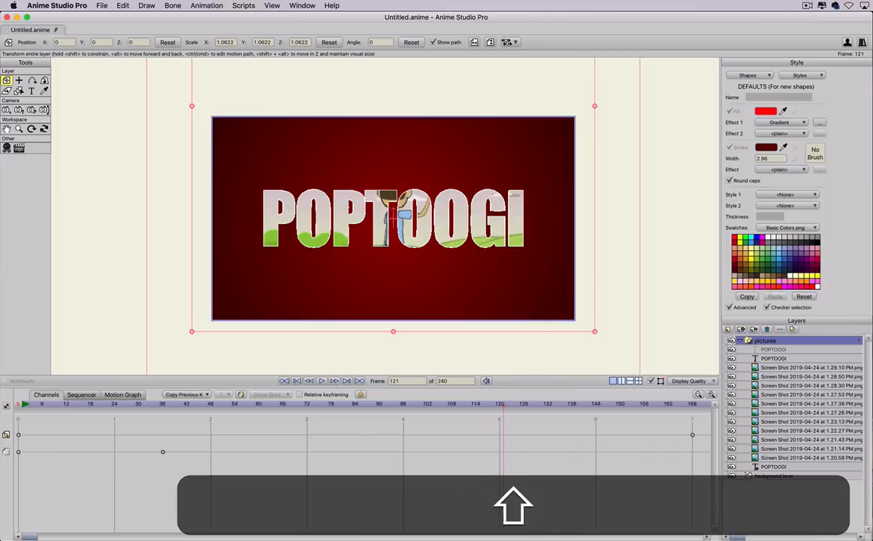
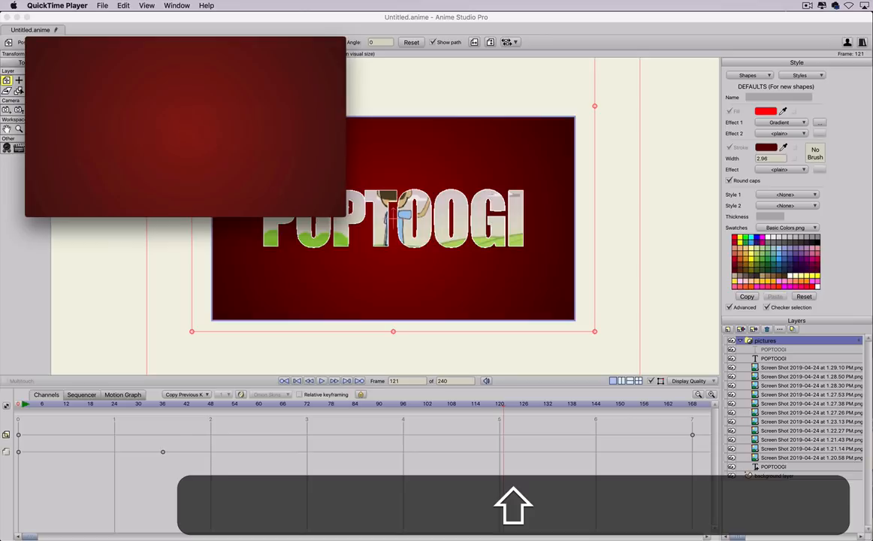
# Review the exported MARVEL INTRO movie in QuickTime Player by scrubbing through it and playing it from the start, and close it.
pyautogui.click(185, 174)
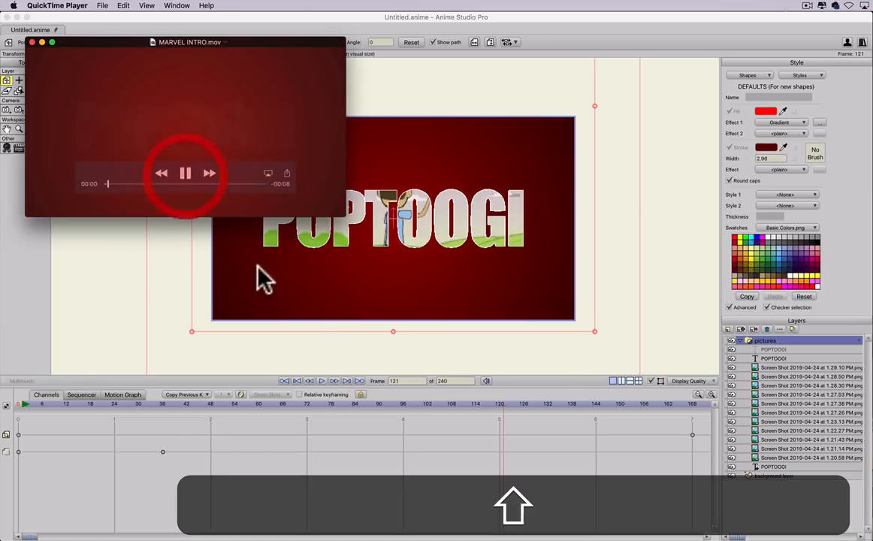
pyautogui.click(185, 173)
pyautogui.click(101, 183)
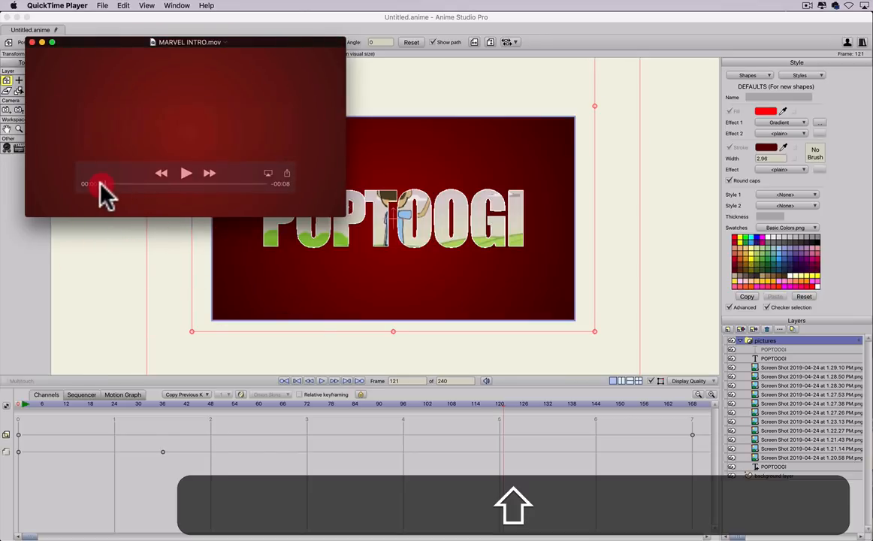
pyautogui.moveTo(101, 183); pyautogui.dragTo(260, 185)
pyautogui.click(192, 185)
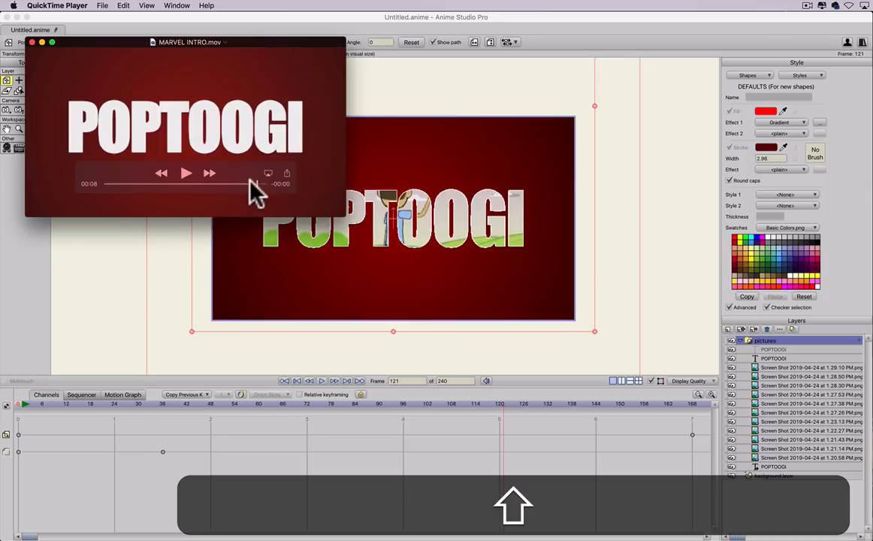
pyautogui.moveTo(253, 185); pyautogui.dragTo(30, 183)
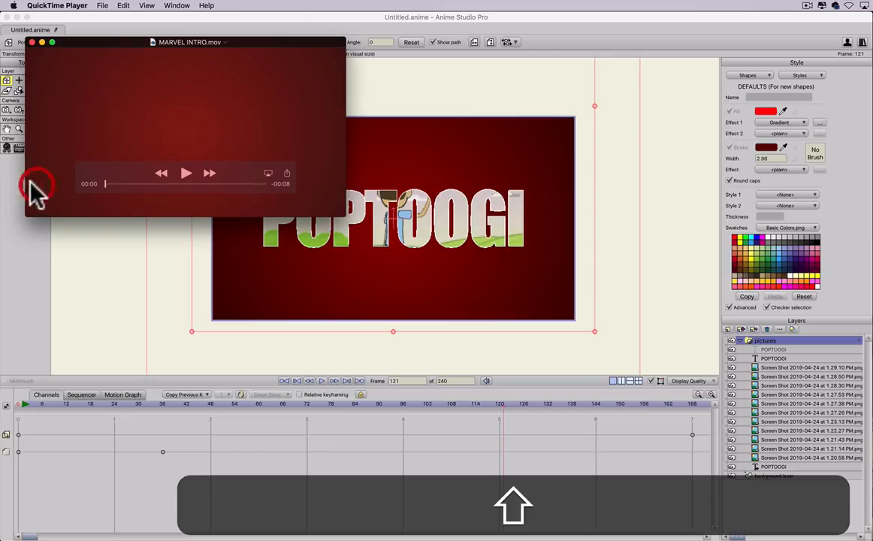
pyautogui.click(186, 173)
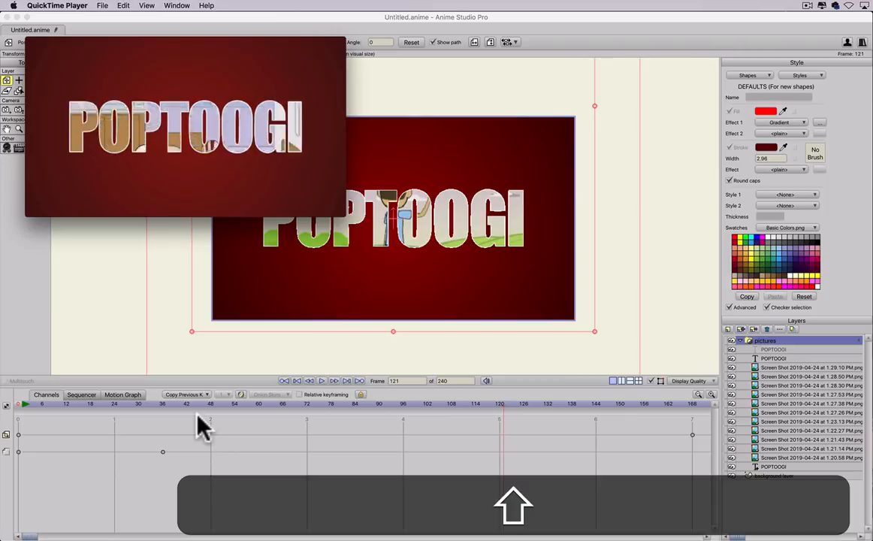
pyautogui.moveTo(108, 190)
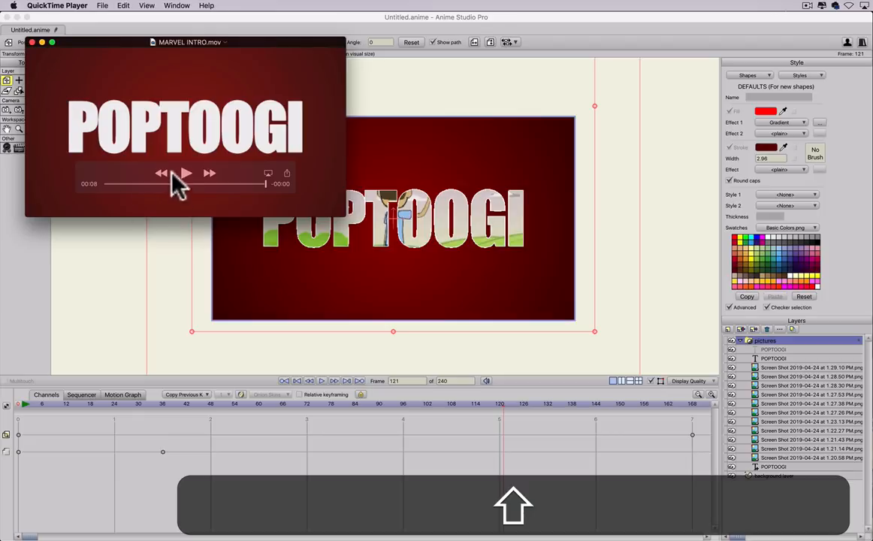
pyautogui.click(32, 42)
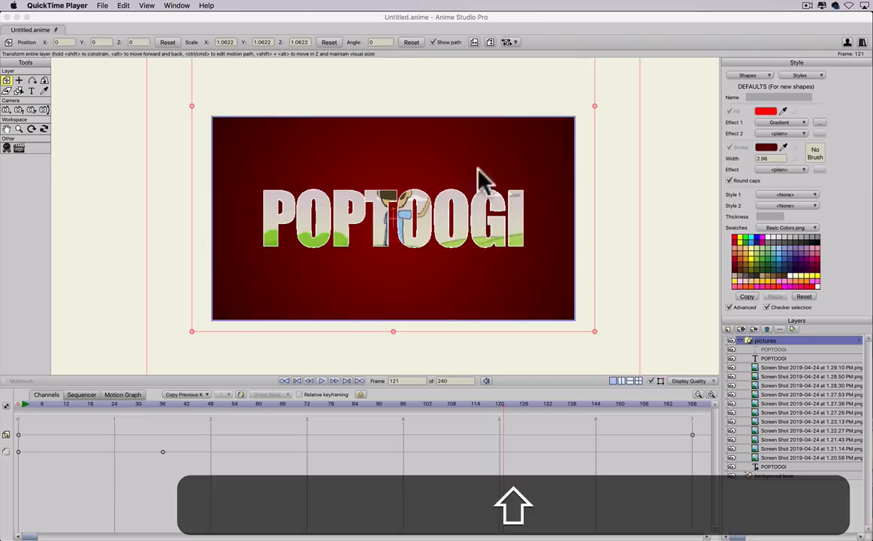
# Return to frame 0 in Anime Studio Pro, collapse the pictures group and duplicate it.
pyautogui.click(16, 410)
pyautogui.click(11, 403)
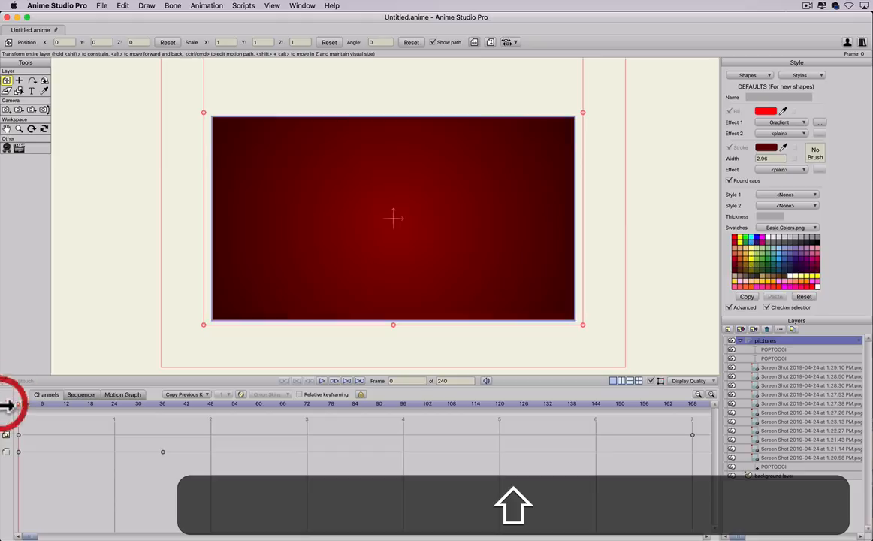
pyautogui.click(739, 340)
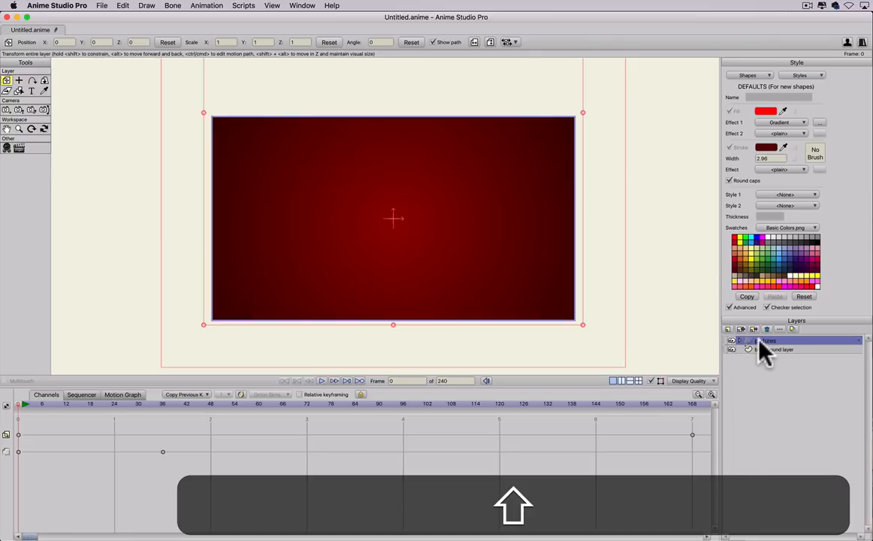
pyautogui.click(758, 340)
pyautogui.click(741, 331)
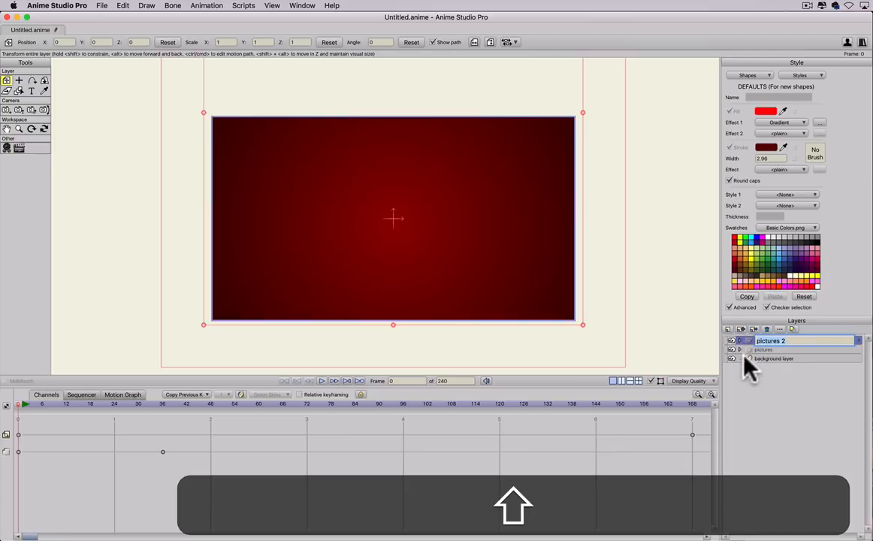
# Delete the three POPTOOGI text layers from the original pictures group, keeping only its screenshots, and collapse the group.
pyautogui.click(774, 349)
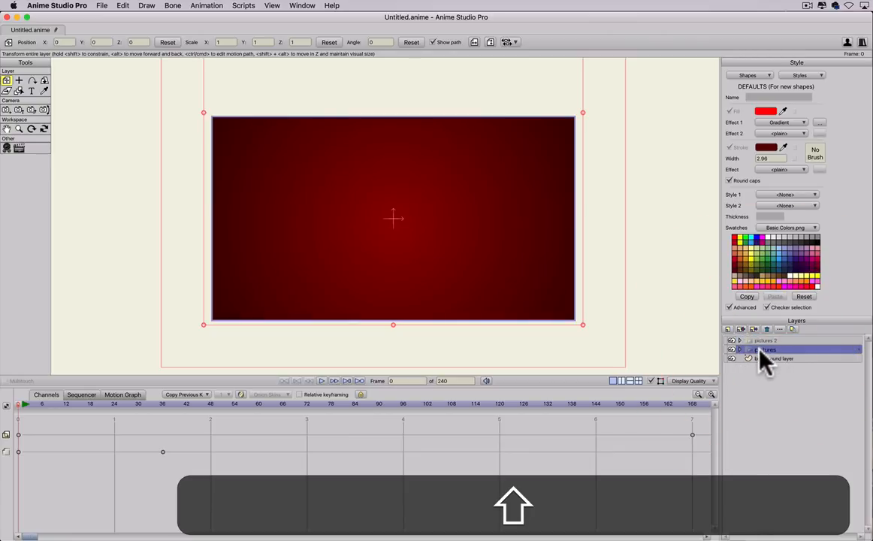
pyautogui.click(739, 350)
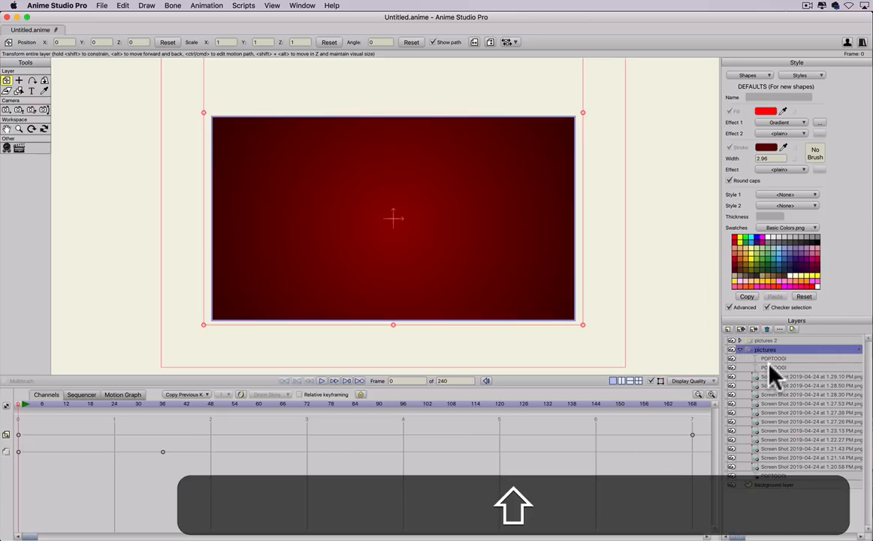
pyautogui.click(771, 368)
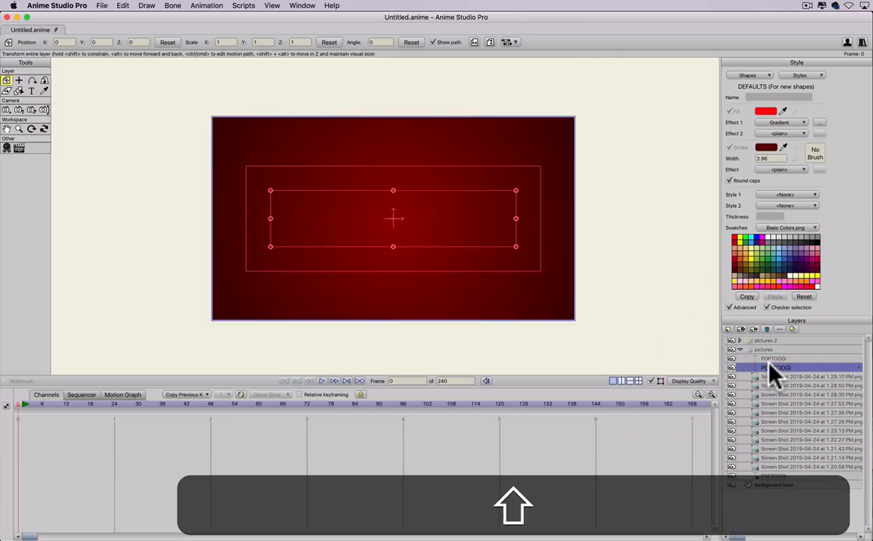
pyautogui.click(766, 330)
pyautogui.click(766, 357)
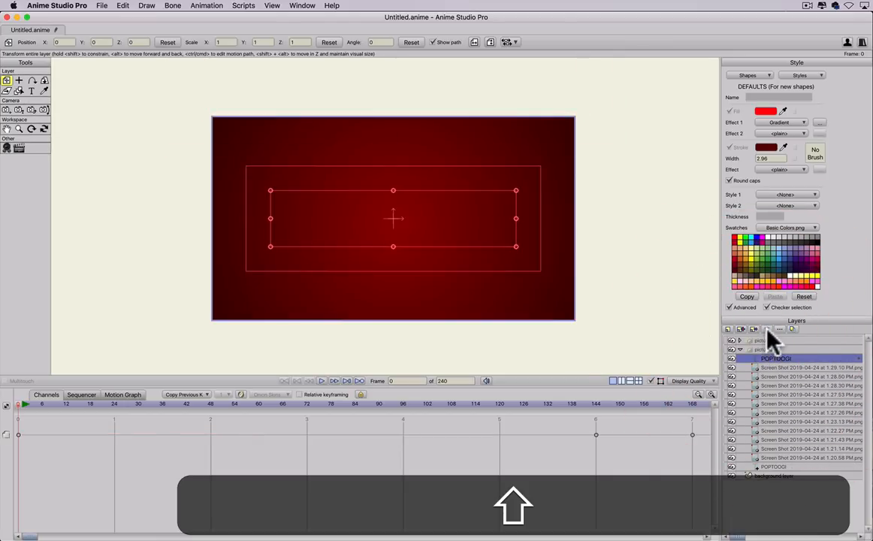
pyautogui.click(767, 330)
pyautogui.click(767, 458)
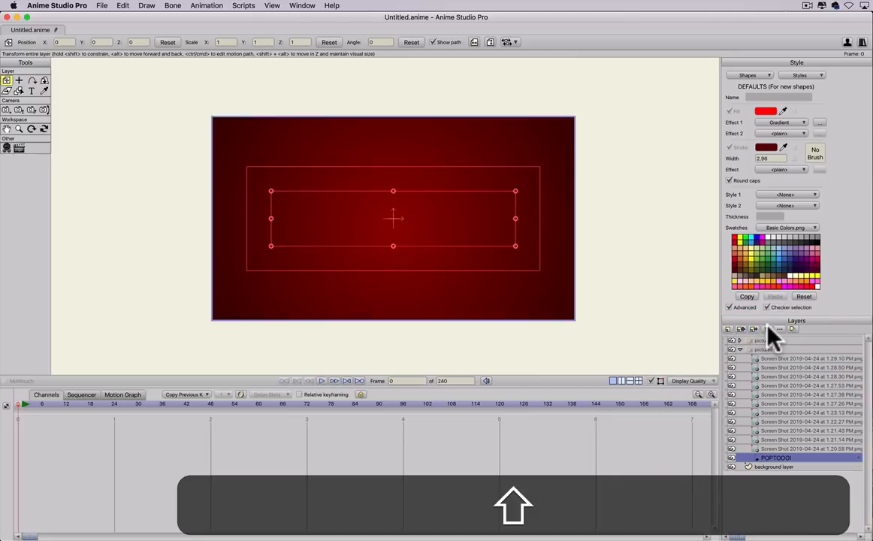
pyautogui.click(767, 330)
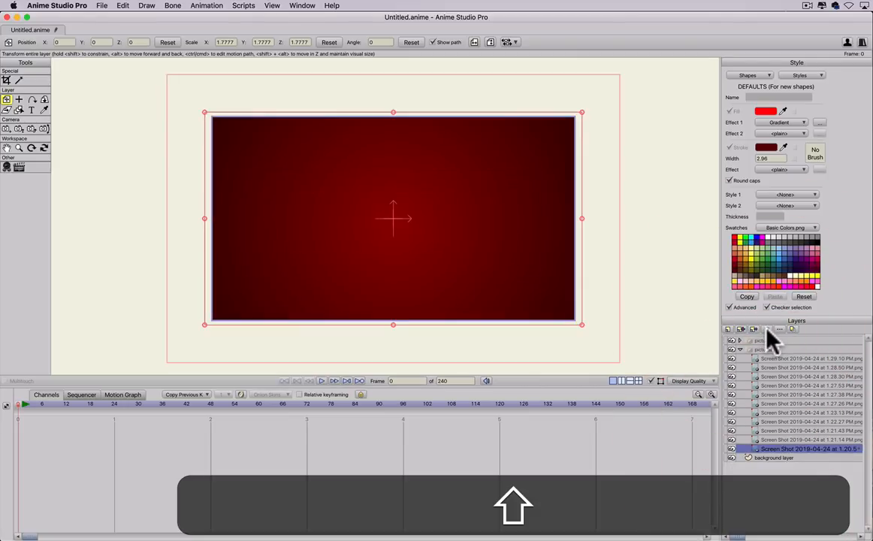
pyautogui.click(740, 350)
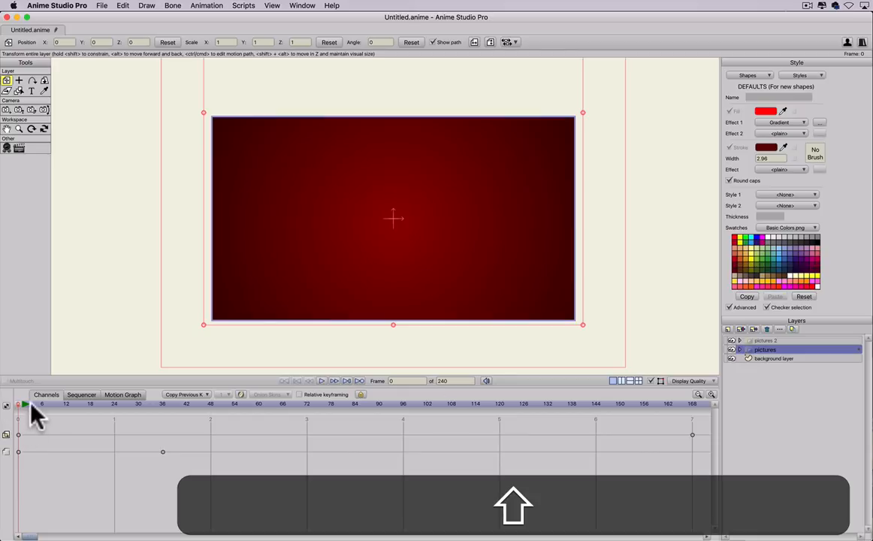
# Set the original pictures group's masking to "No masking in this group", and scrub the timeline to check it.
pyautogui.moveTo(32, 405); pyautogui.dragTo(6, 418)
pyautogui.click(738, 350)
pyautogui.click(738, 350)
pyautogui.doubleClick(779, 359)
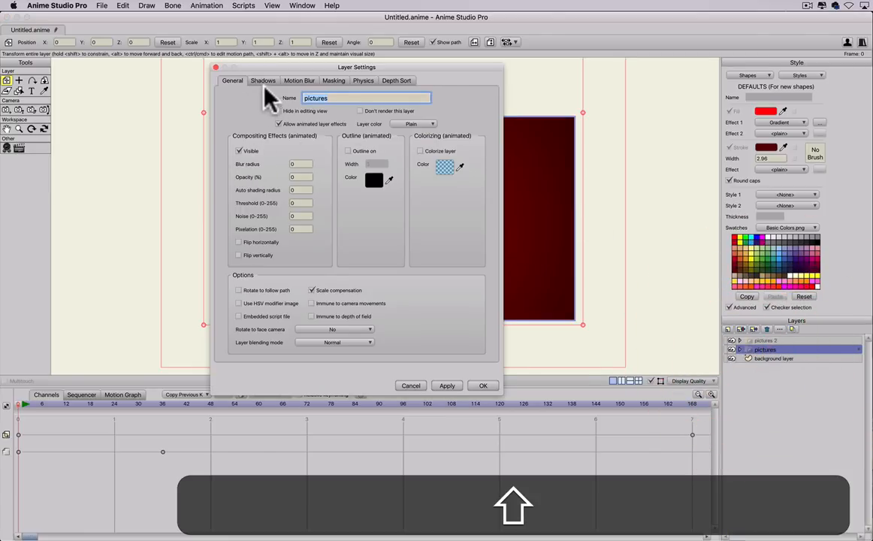
pyautogui.click(337, 80)
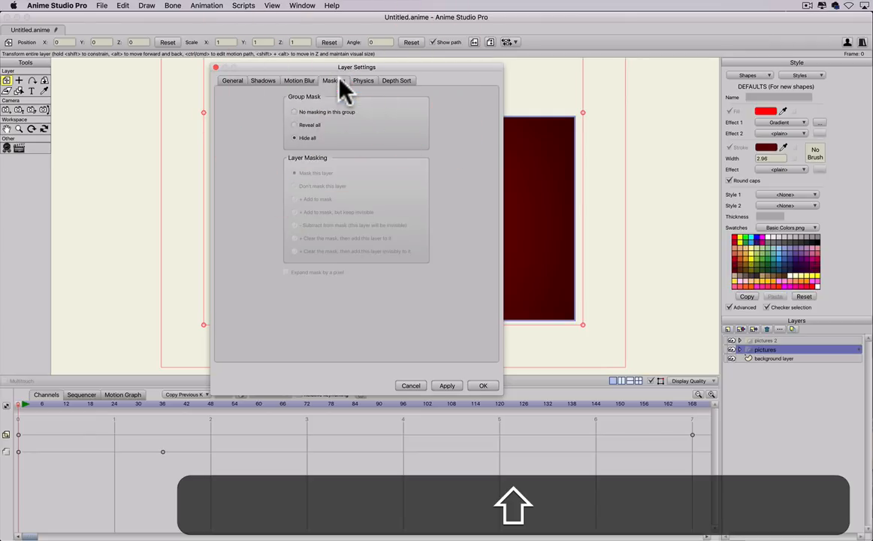
pyautogui.click(295, 112)
pyautogui.click(443, 385)
pyautogui.click(484, 385)
pyautogui.moveTo(23, 404); pyautogui.dragTo(247, 406)
pyautogui.moveTo(154, 417); pyautogui.dragTo(4, 418)
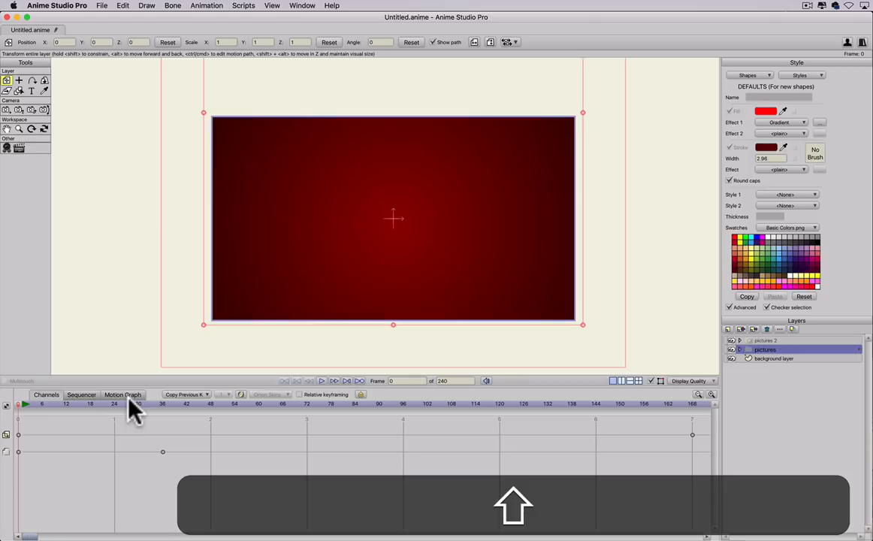
# Set the original pictures group's layer blending mode to Multiply and its opacity to 50%, and accept the layer settings.
pyautogui.doubleClick(789, 352)
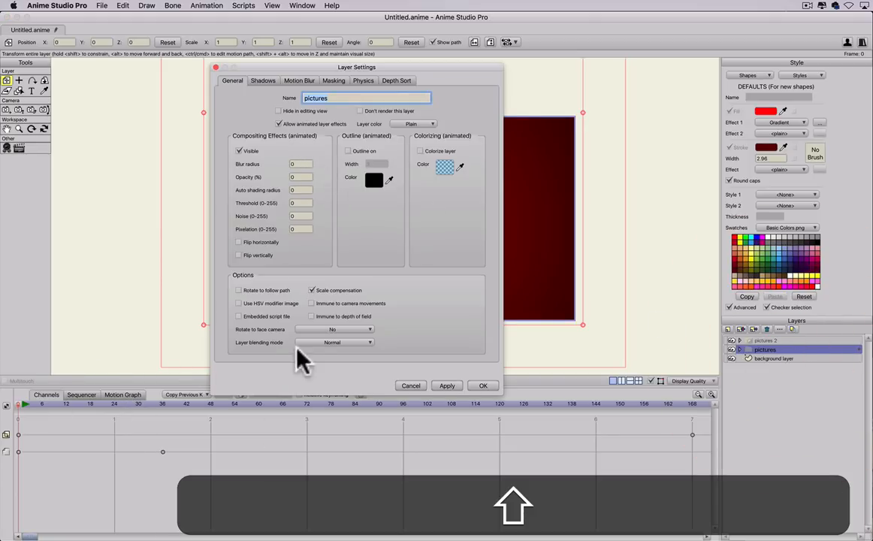
pyautogui.click(333, 341)
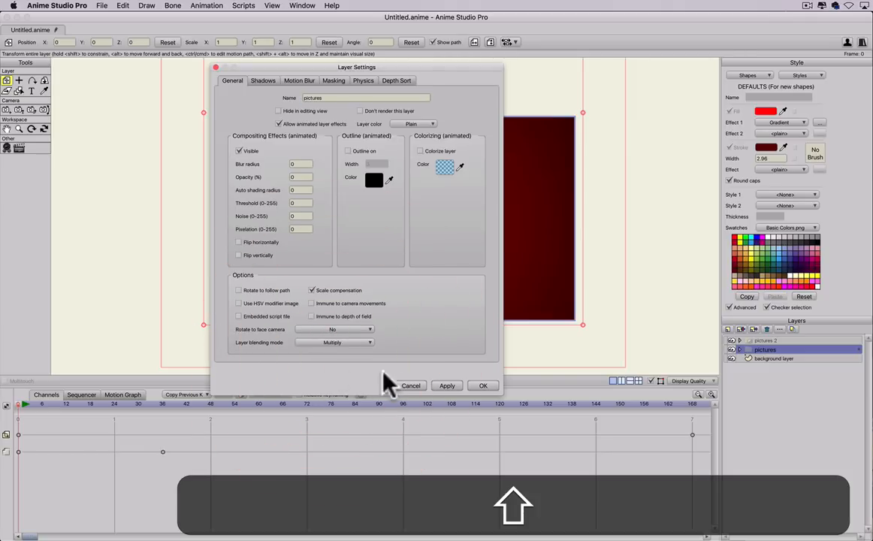
pyautogui.click(447, 387)
pyautogui.click(260, 182)
pyautogui.write('50')
pyautogui.click(446, 386)
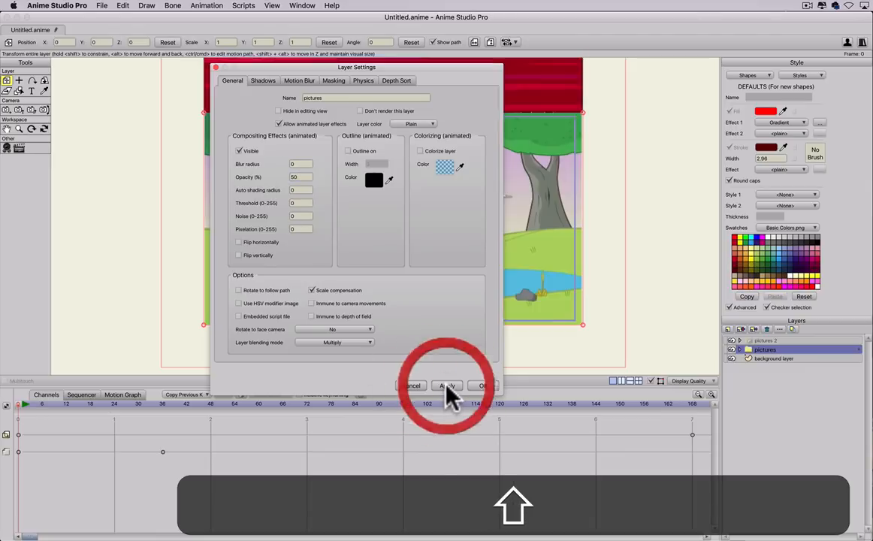
pyautogui.click(484, 386)
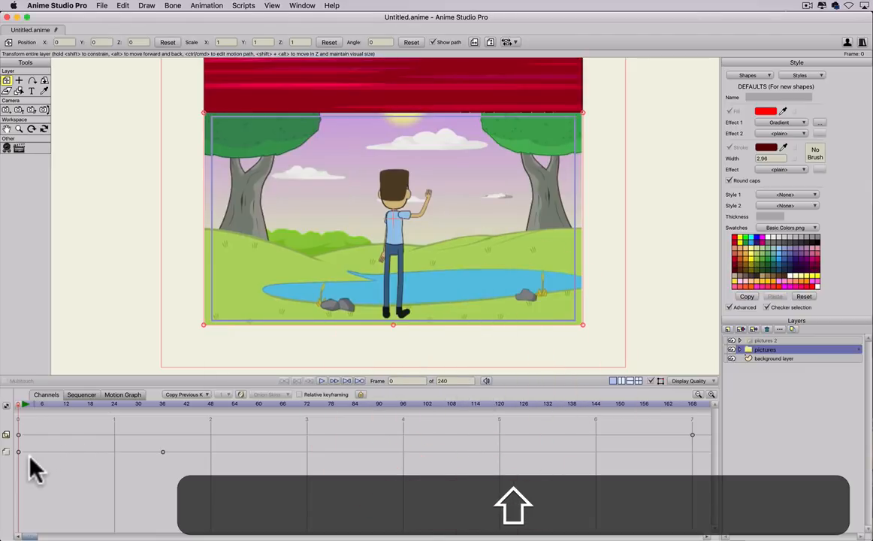
# Delete the layer opacity keyframes at frames 0 and 36 from the original pictures group.
pyautogui.click(75, 454)
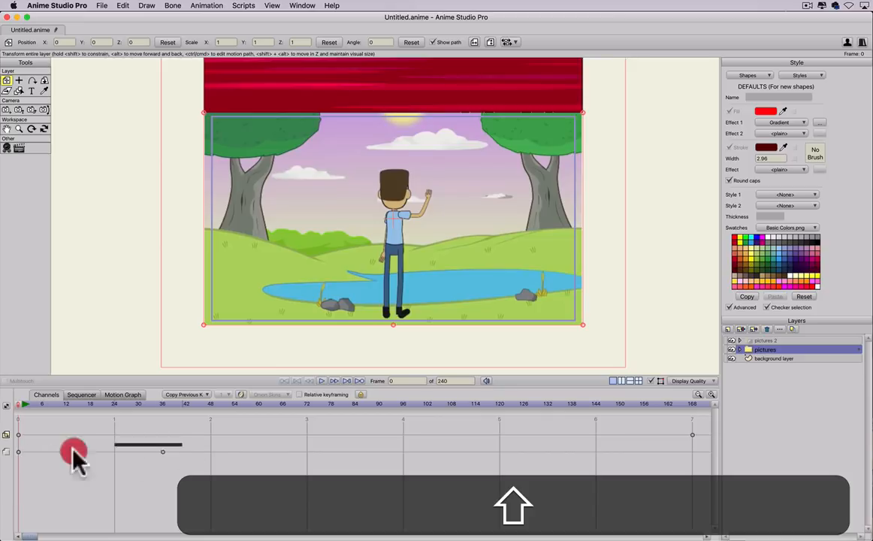
pyautogui.click(8, 451)
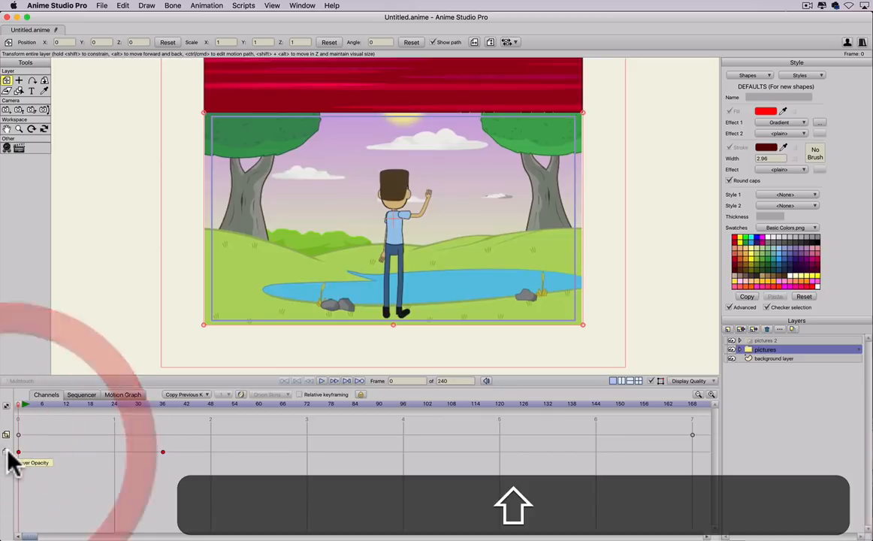
pyautogui.keyDown('shift'); pyautogui.click(8, 452); pyautogui.keyUp('shift')
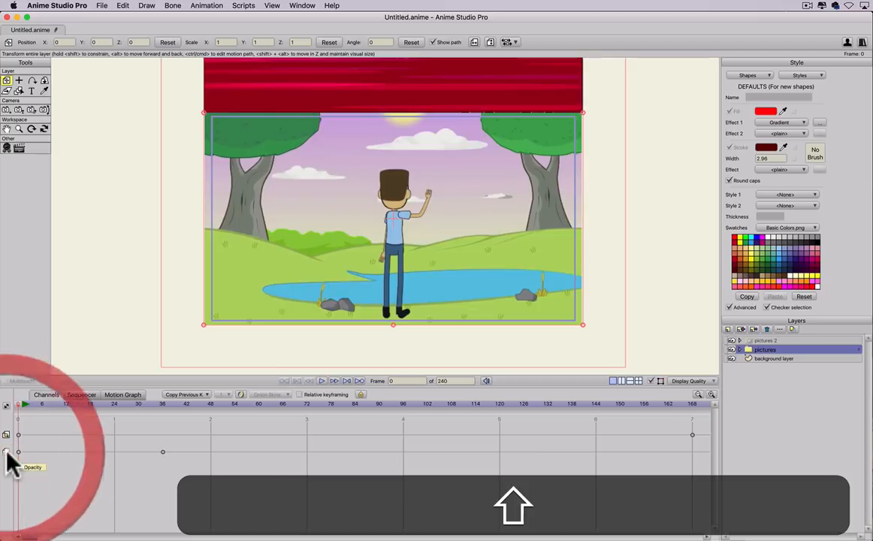
pyautogui.hotkey('shift', 'BackSpace')
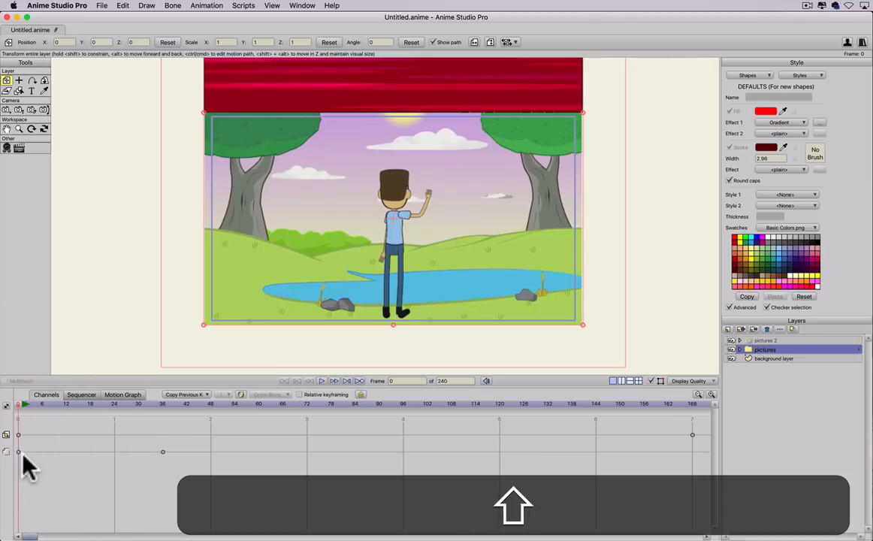
pyautogui.keyDown('shift'); pyautogui.click(15, 452); pyautogui.keyUp('shift')
pyautogui.hotkey('shift', 'BackSpace')
pyautogui.keyDown('shift'); pyautogui.click(163, 452); pyautogui.keyUp('shift')
pyautogui.hotkey('shift', 'BackSpace')
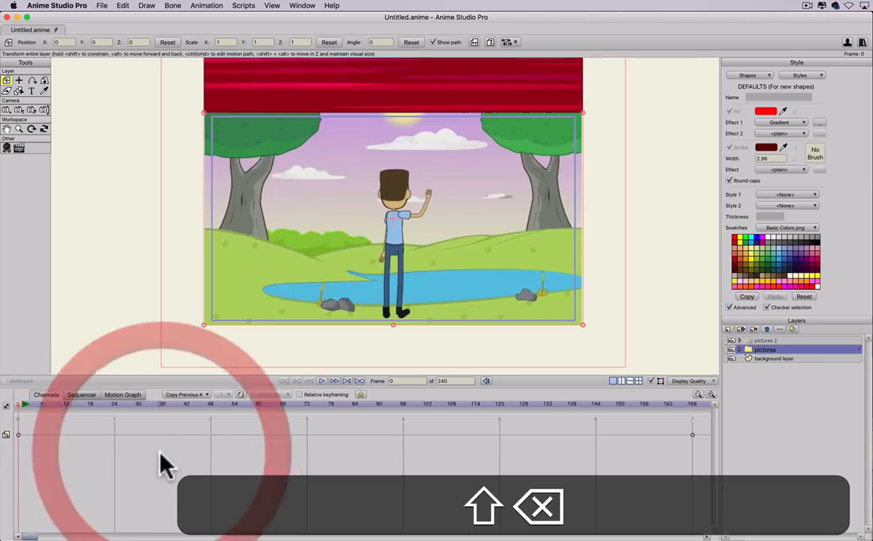
# Render a preview of frame 9 to check the faint screenshots behind the text, close it, and scrub back to frame 0.
pyautogui.keyDown('shift'); pyautogui.click(19, 406); pyautogui.keyUp('shift')
pyautogui.keyDown('shift'); pyautogui.click(23, 404); pyautogui.keyUp('shift')
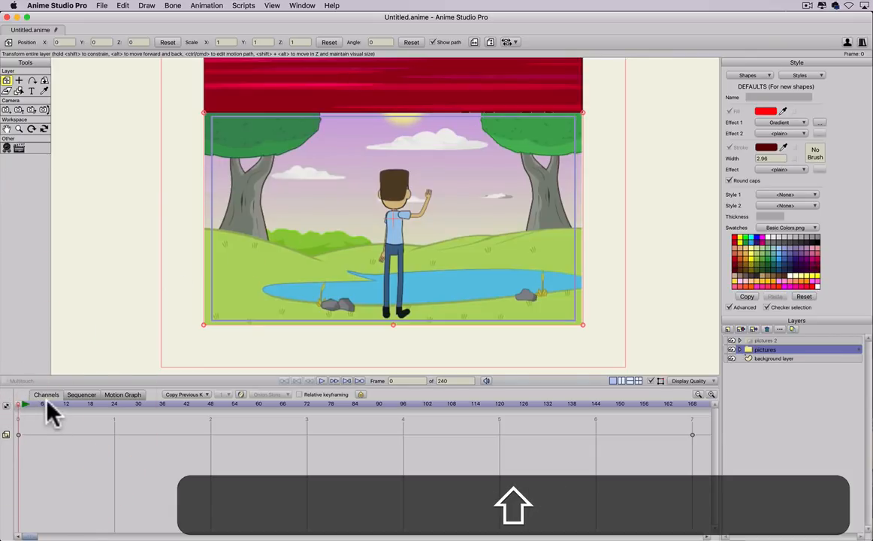
pyautogui.keyDown('shift'); pyautogui.click(53, 404); pyautogui.keyUp('shift')
pyautogui.press('shift+super+r')
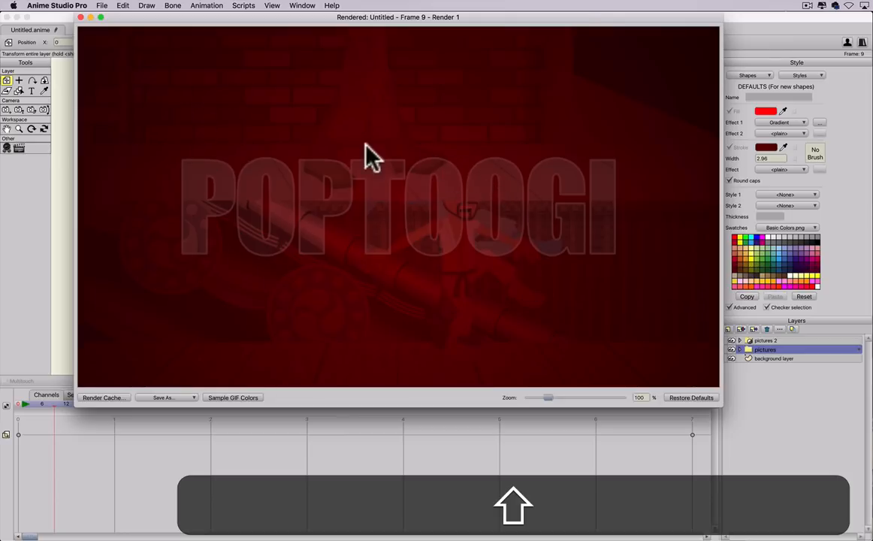
pyautogui.click(82, 17)
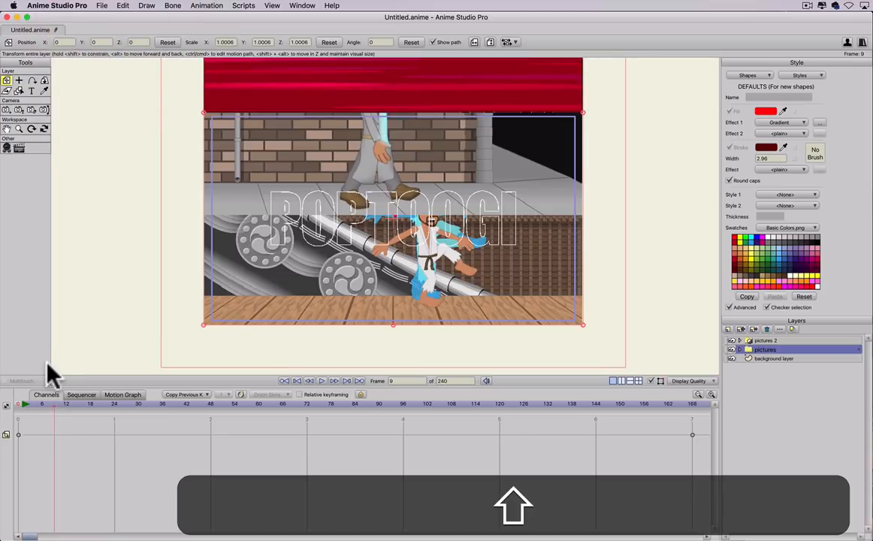
pyautogui.moveTo(42, 404); pyautogui.dragTo(199, 412)
pyautogui.moveTo(6, 427); pyautogui.dragTo(3, 418)
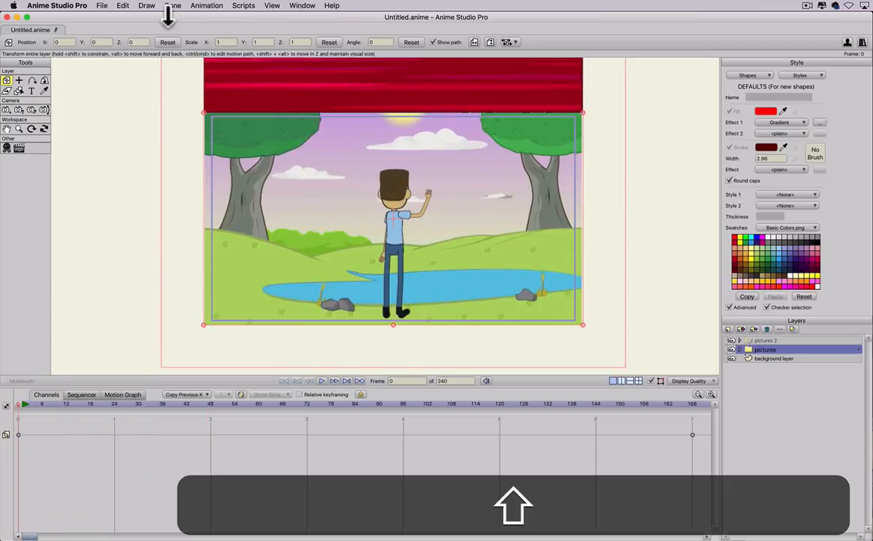
pyautogui.click(105, 5)
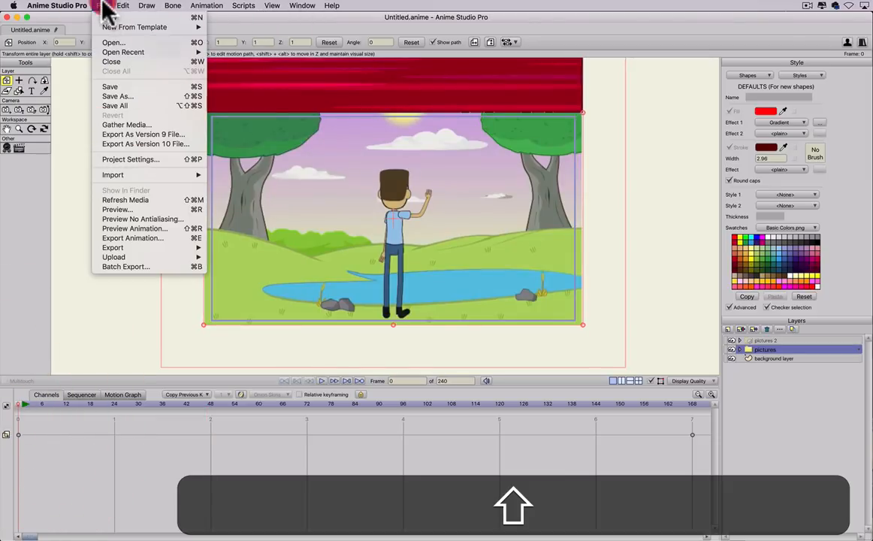
pyautogui.click(105, 8)
pyautogui.click(105, 6)
pyautogui.click(105, 6)
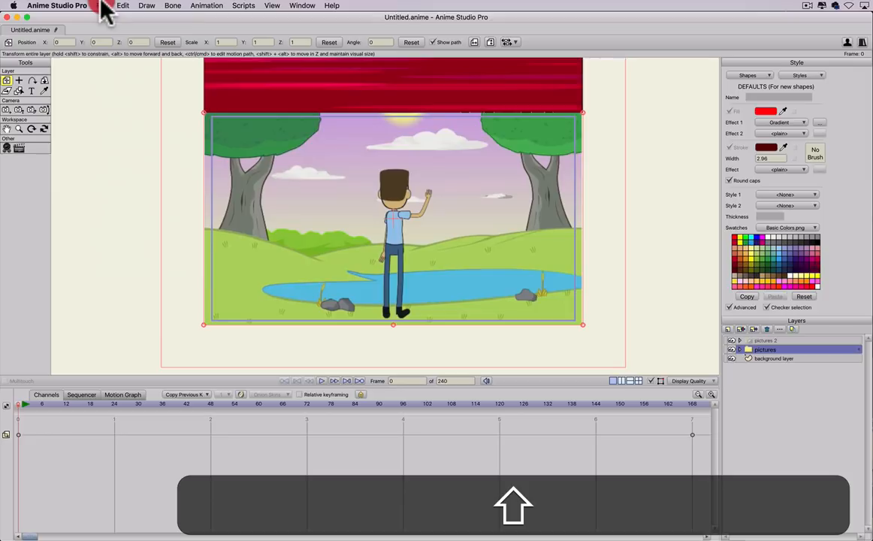
pyautogui.click(105, 6)
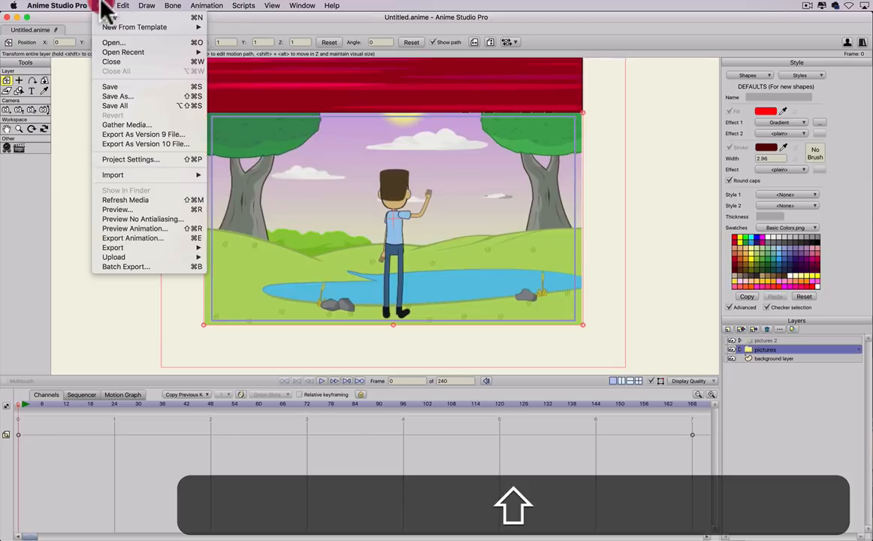
pyautogui.click(43, 6)
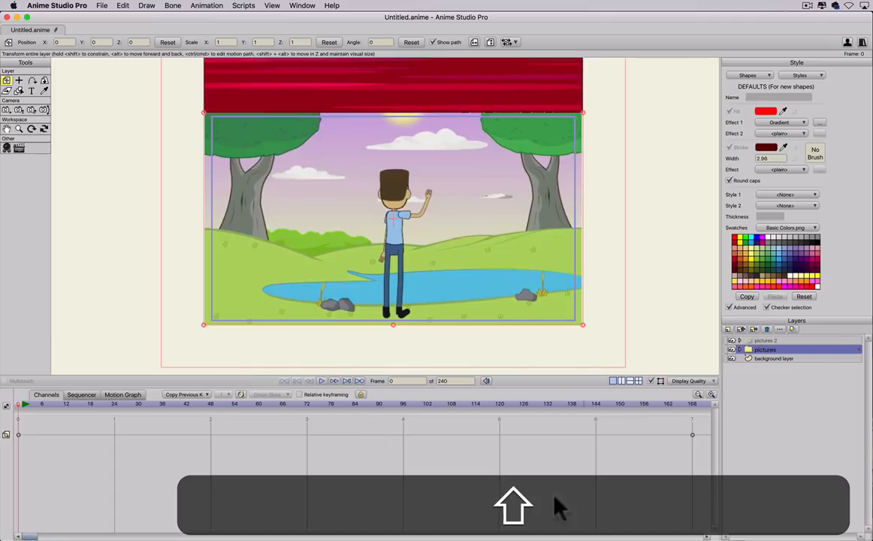
# Set the original pictures group's layer opacity to 0% at frame 0, accept the settings, and check an early frame.
pyautogui.doubleClick(756, 350)
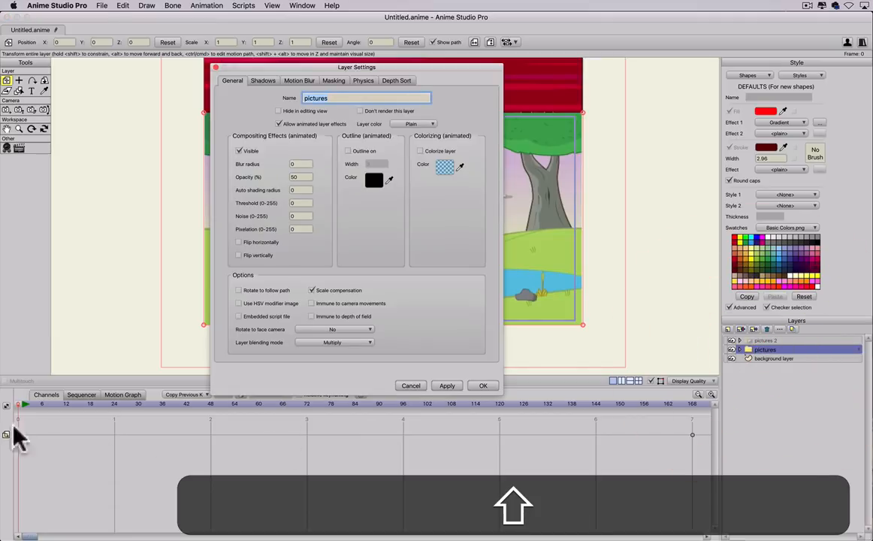
pyautogui.click(175, 186)
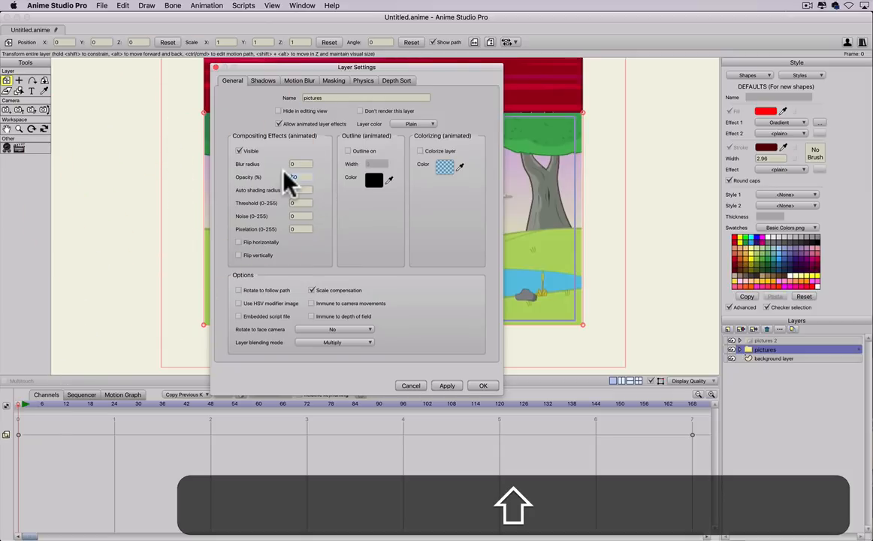
pyautogui.write('0')
pyautogui.click(448, 386)
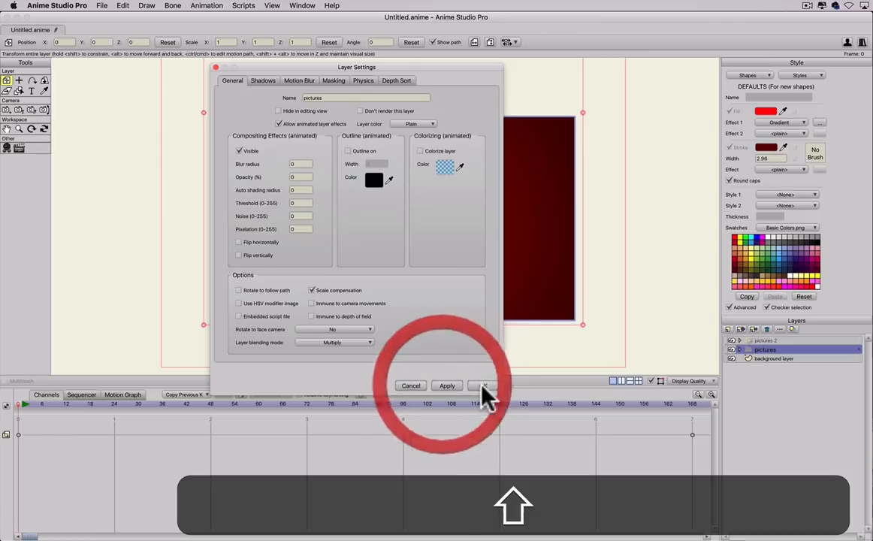
pyautogui.click(483, 385)
pyautogui.click(39, 410)
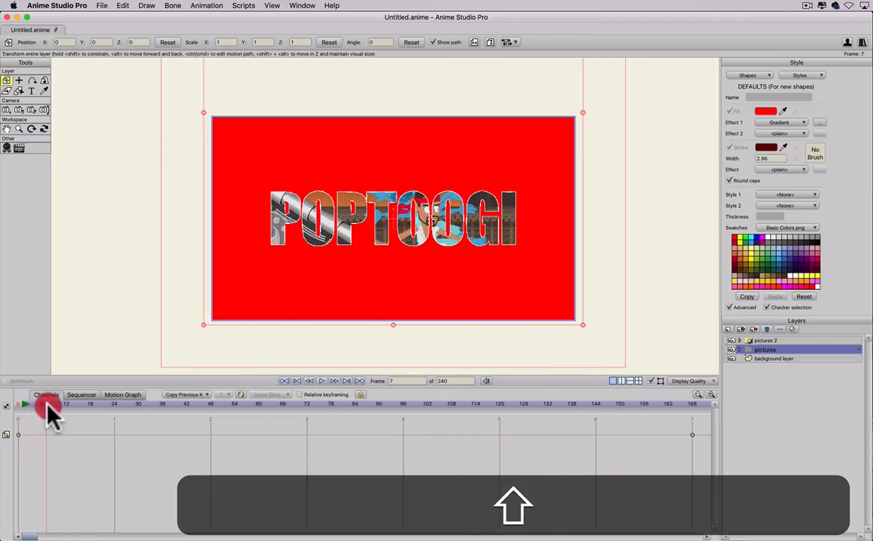
pyautogui.click(9, 407)
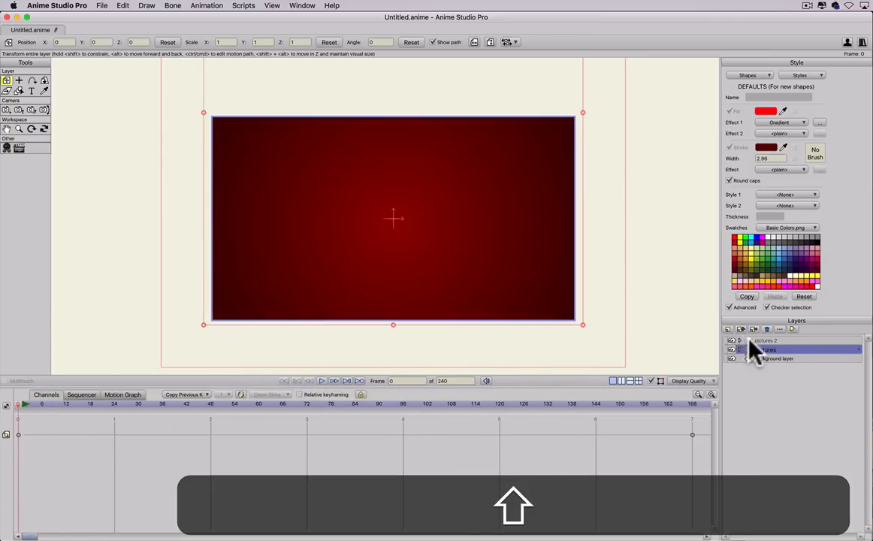
# Find frame 36 from the pictures 2 keyframes, set the original pictures group's opacity to 50% there, and scrub the fade-in to check it.
pyautogui.click(749, 341)
pyautogui.click(163, 406)
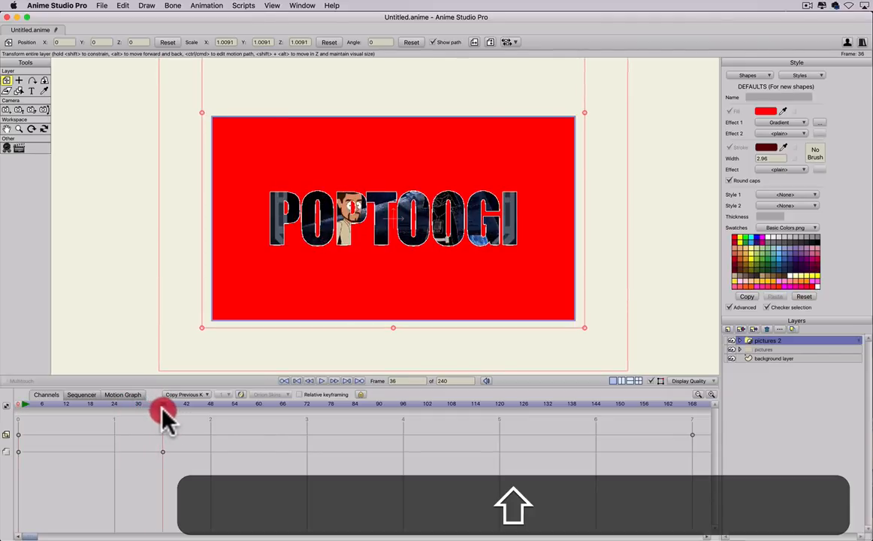
pyautogui.click(163, 409)
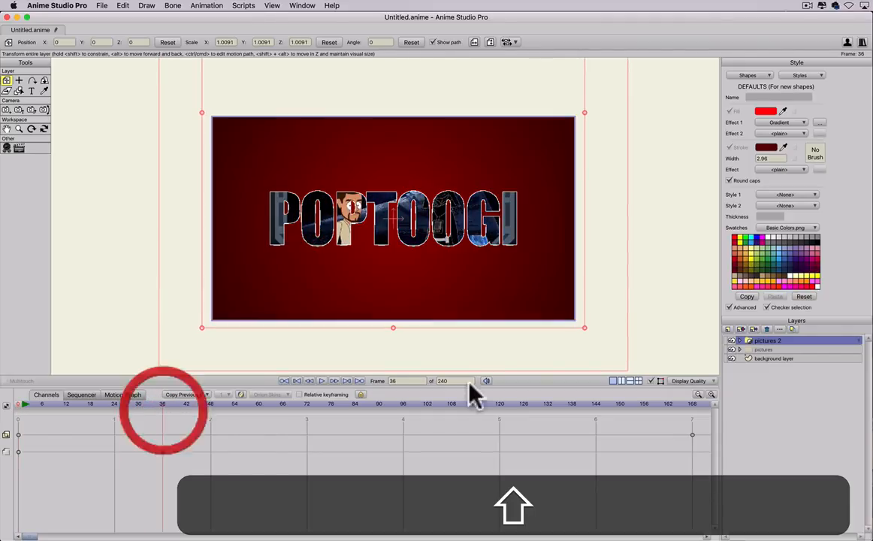
pyautogui.doubleClick(762, 350)
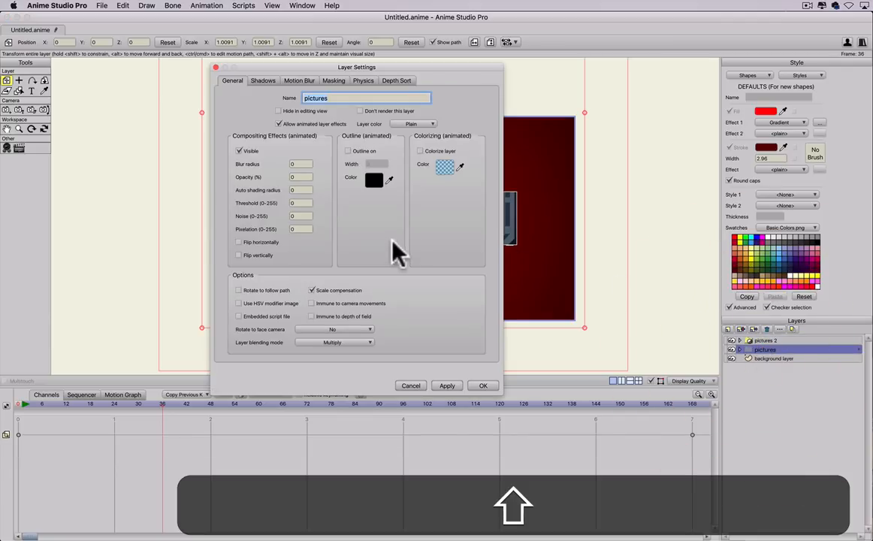
pyautogui.click(270, 182)
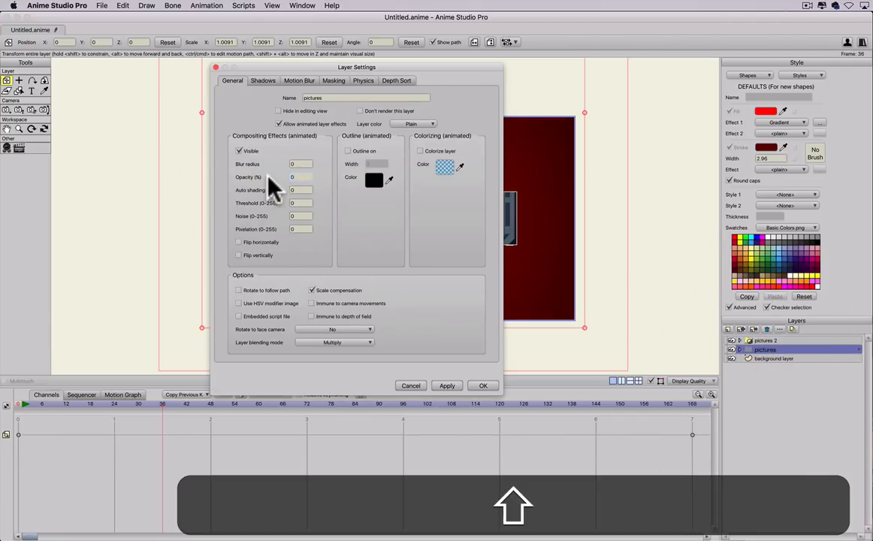
pyautogui.write('1')
pyautogui.hotkey('shift', 'BackSpace')
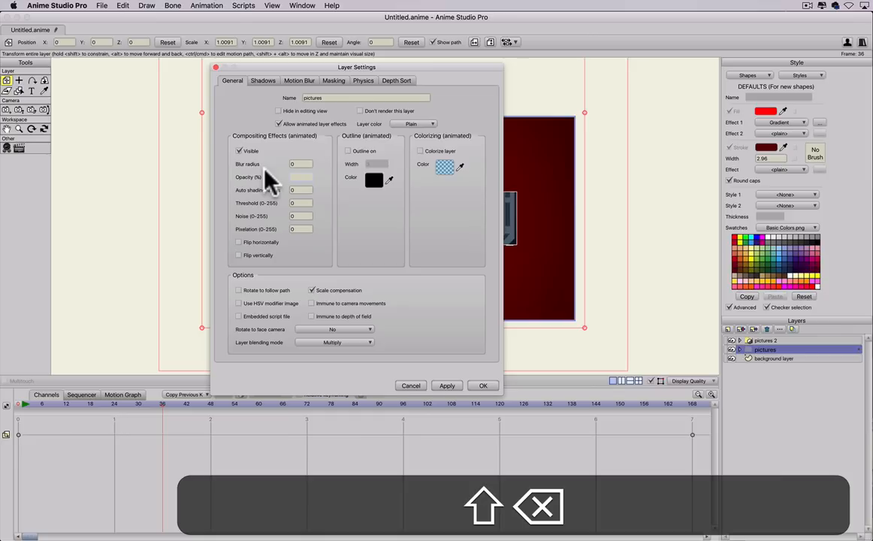
pyautogui.write('50')
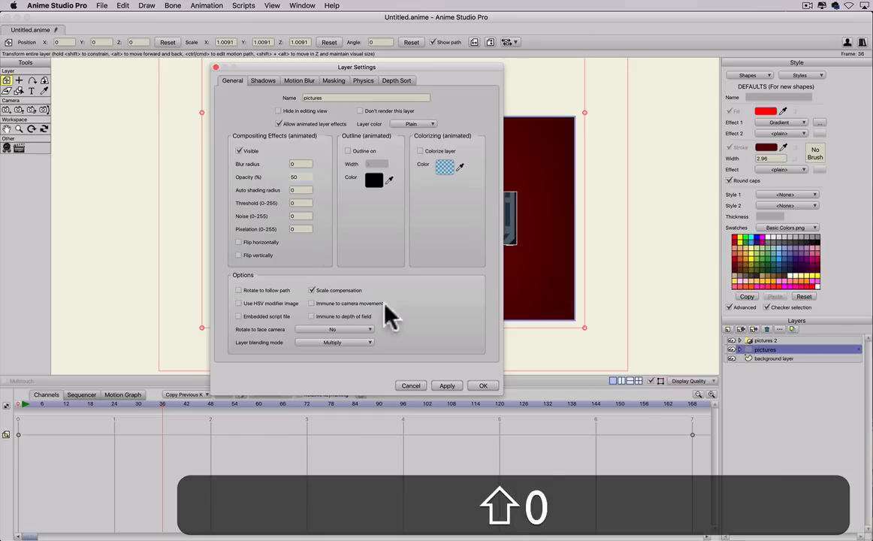
pyautogui.click(447, 386)
pyautogui.click(483, 387)
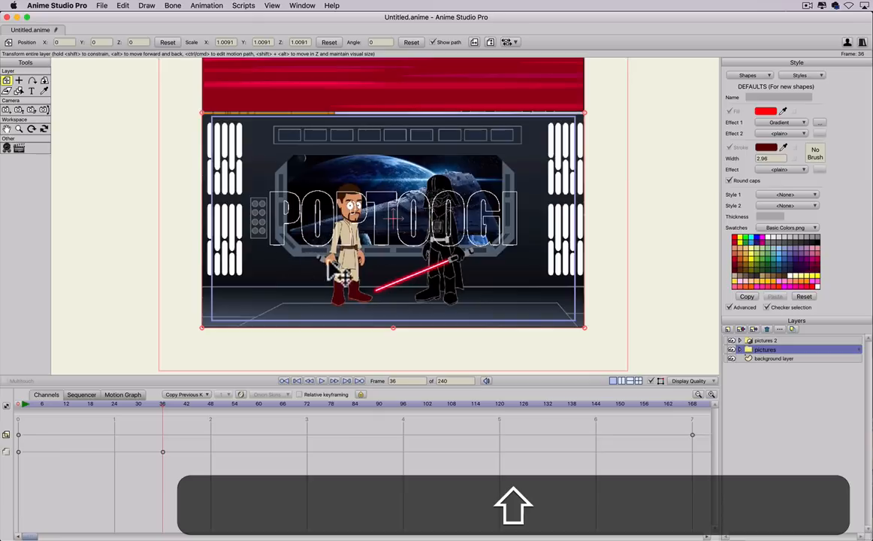
pyautogui.moveTo(34, 409); pyautogui.dragTo(162, 420)
# Export the animation to the desktop as a QuickTime (H.264-AAC) movie named MARVEL INTRO 2.mov.
pyautogui.click(105, 6)
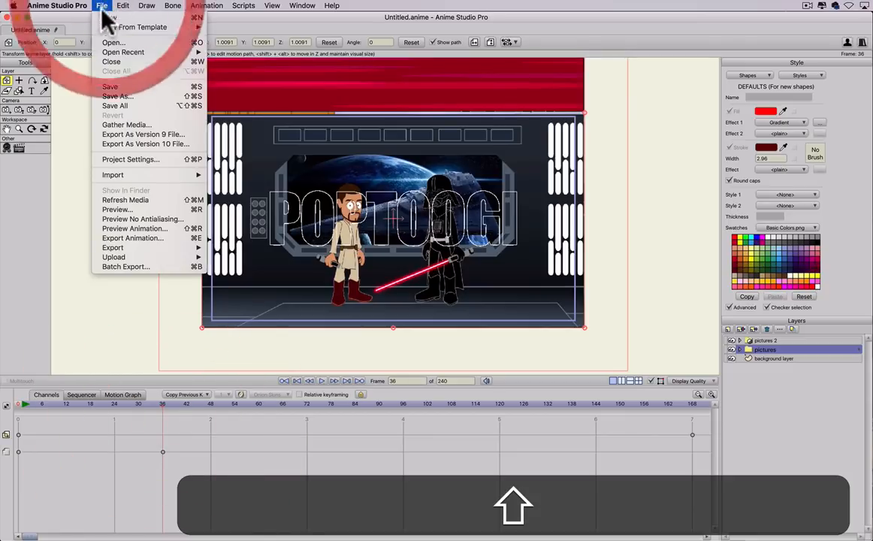
pyautogui.click(129, 237)
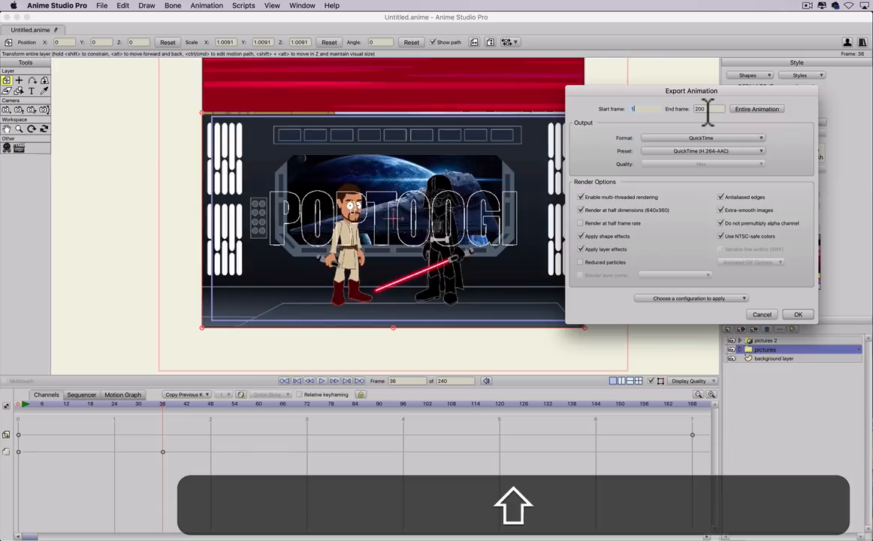
pyautogui.click(795, 314)
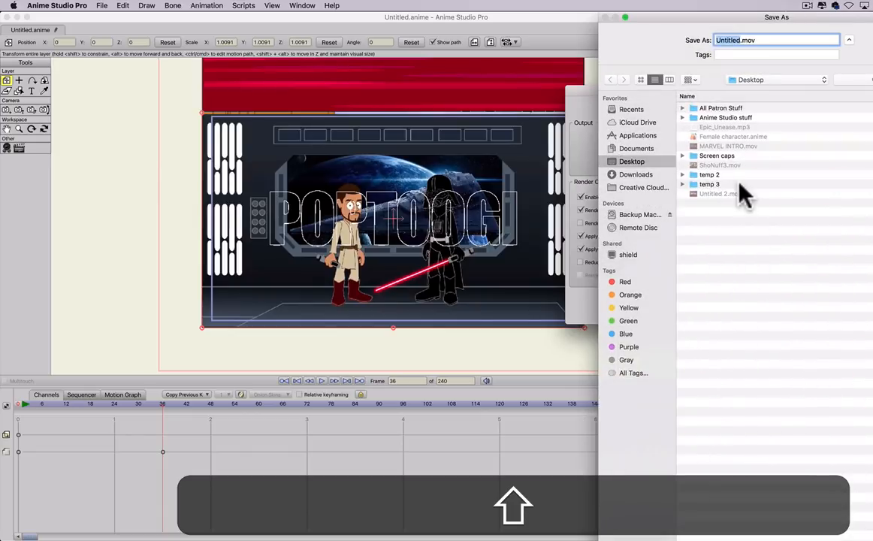
pyautogui.write('MARV')
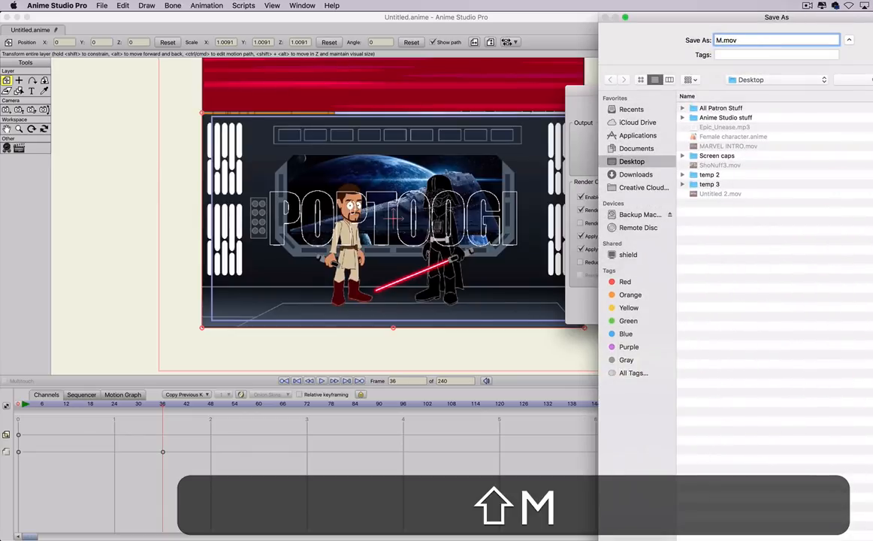
pyautogui.write('EL INTRO ')
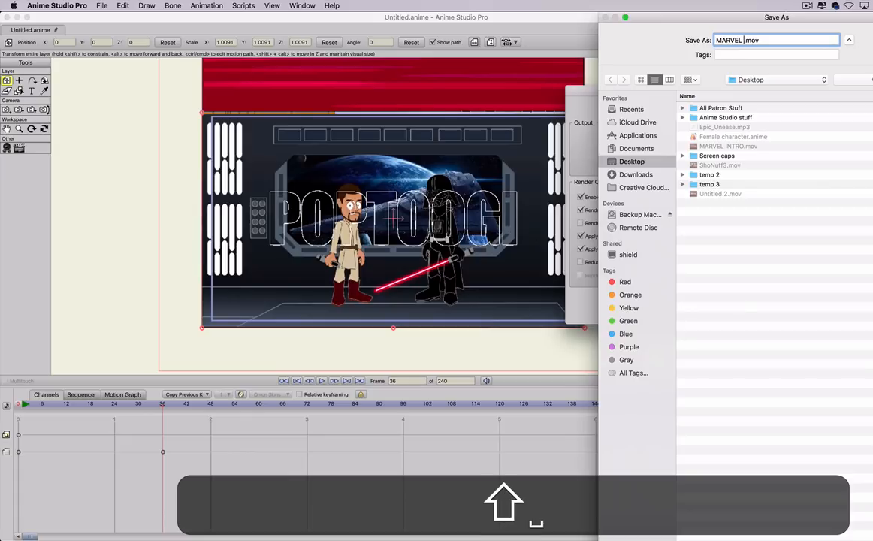
pyautogui.write('2')
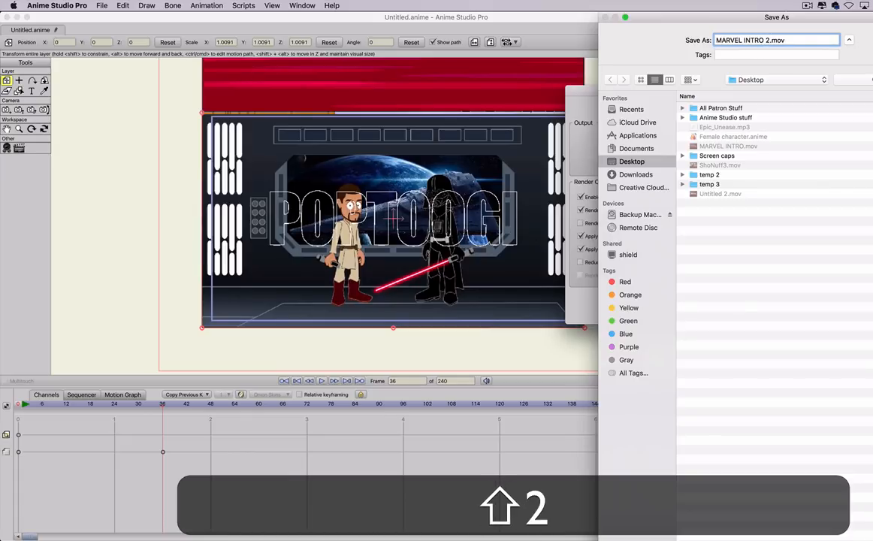
pyautogui.hotkey('shift', 'Return')
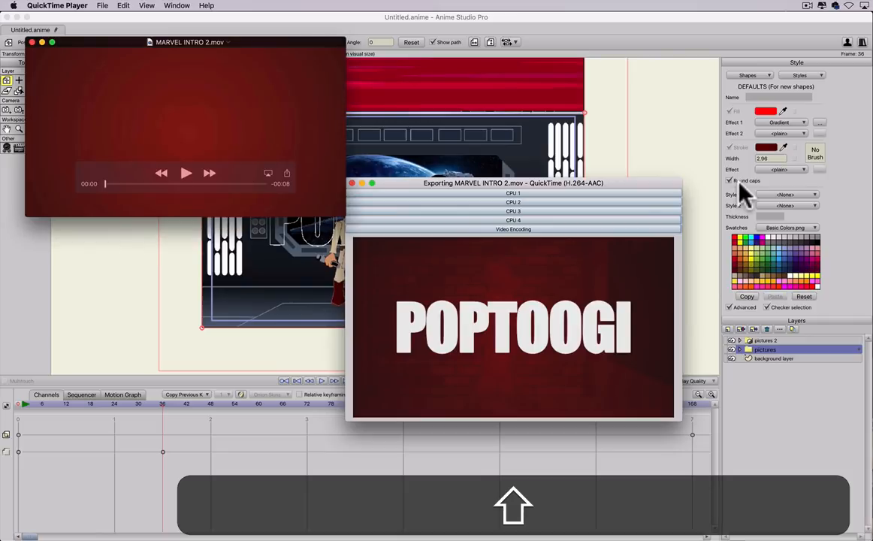
# Enlarge and play the exported MARVEL INTRO 2.mov in QuickTime Player, scrub through it, close it, and return to Anime Studio.
pyautogui.moveTo(342, 215); pyautogui.dragTo(460, 298)
pyautogui.click(238, 225)
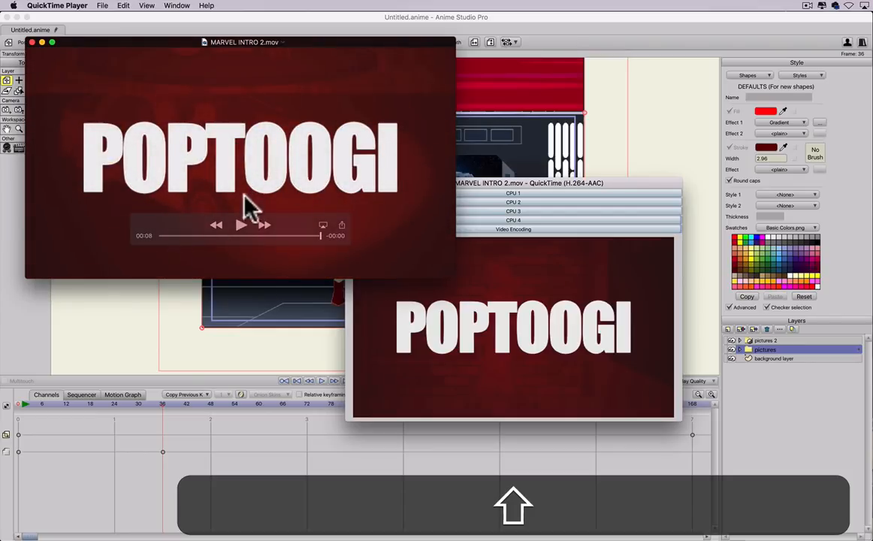
pyautogui.click(267, 235)
pyautogui.moveTo(265, 234); pyautogui.dragTo(172, 239)
pyautogui.hotkey('shift', 'space')
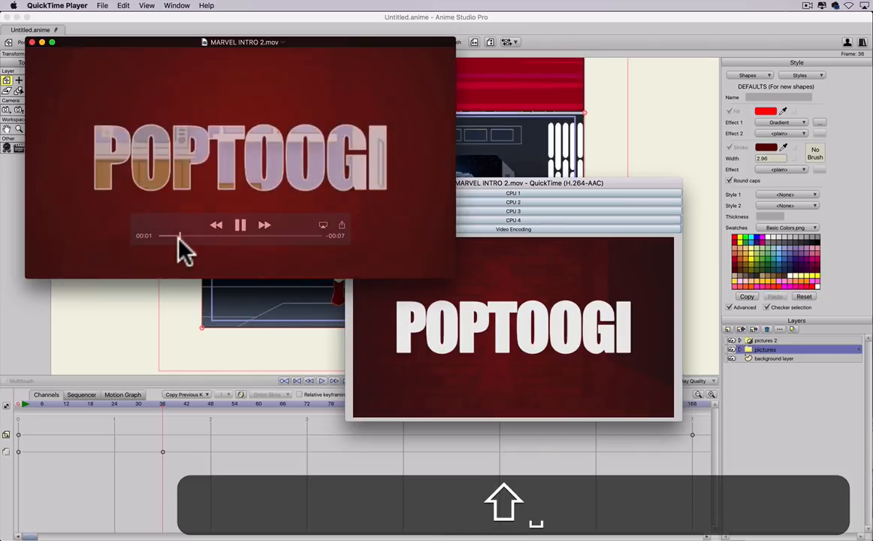
pyautogui.hotkey('shift', 'space')
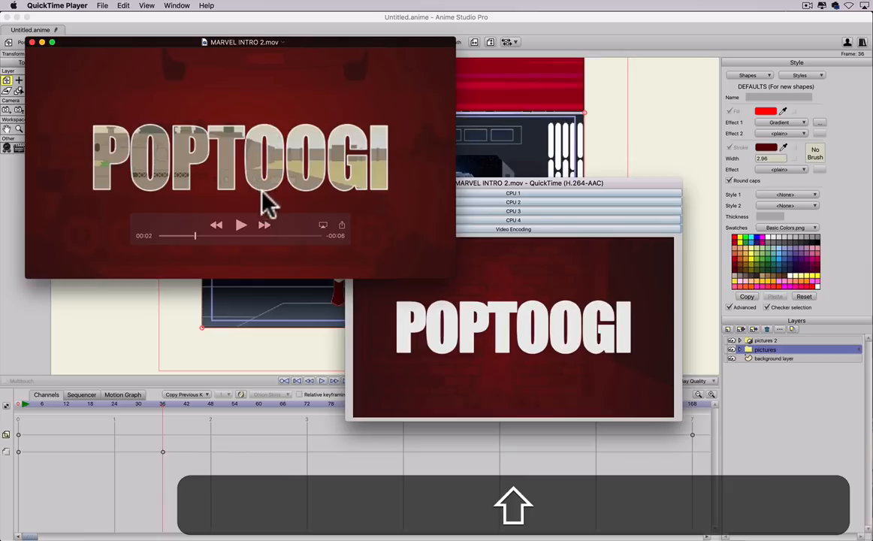
pyautogui.click(260, 236)
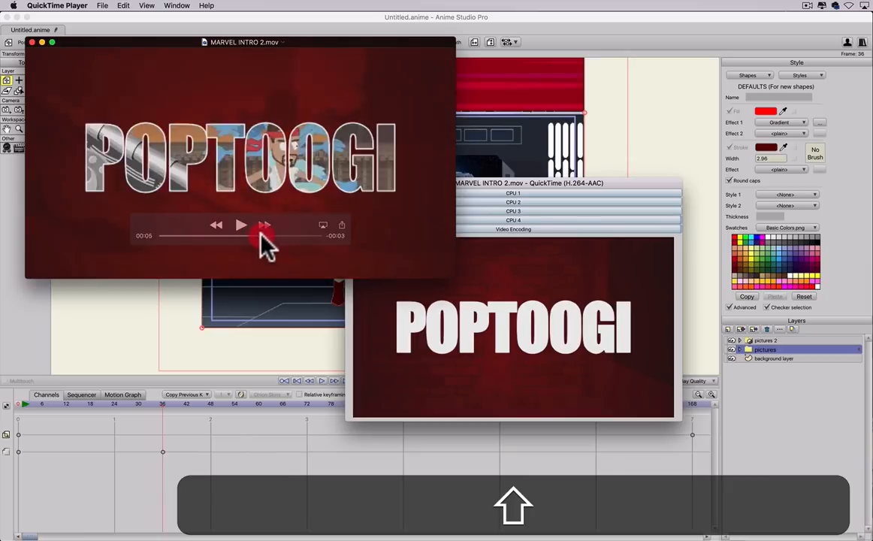
pyautogui.moveTo(260, 235)
pyautogui.mouseDown()
pyautogui.moveTo(305, 236)
pyautogui.moveTo(297, 236)
pyautogui.mouseUp()
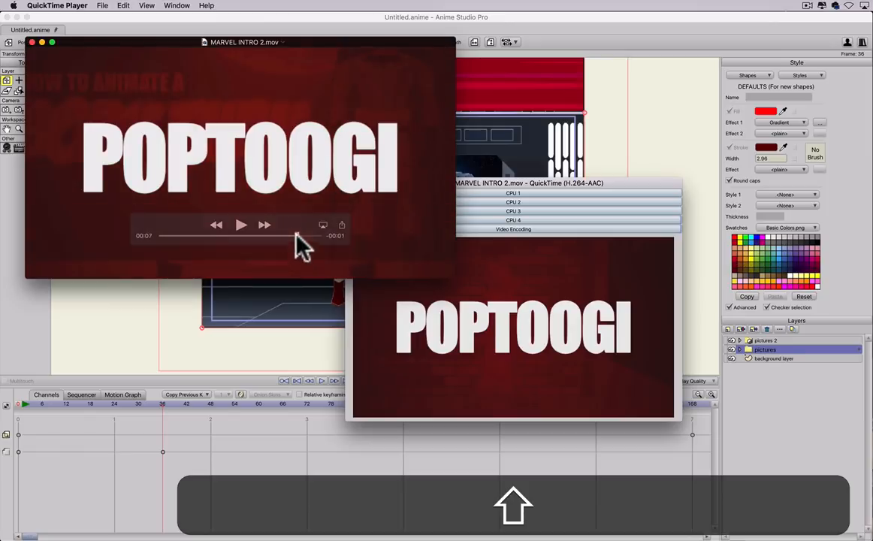
pyautogui.click(33, 42)
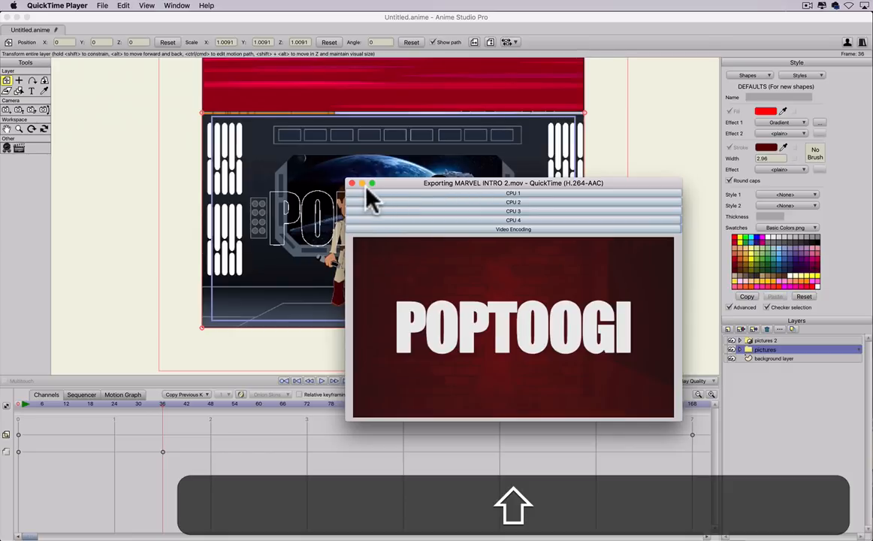
pyautogui.moveTo(373, 186); pyautogui.dragTo(327, 158)
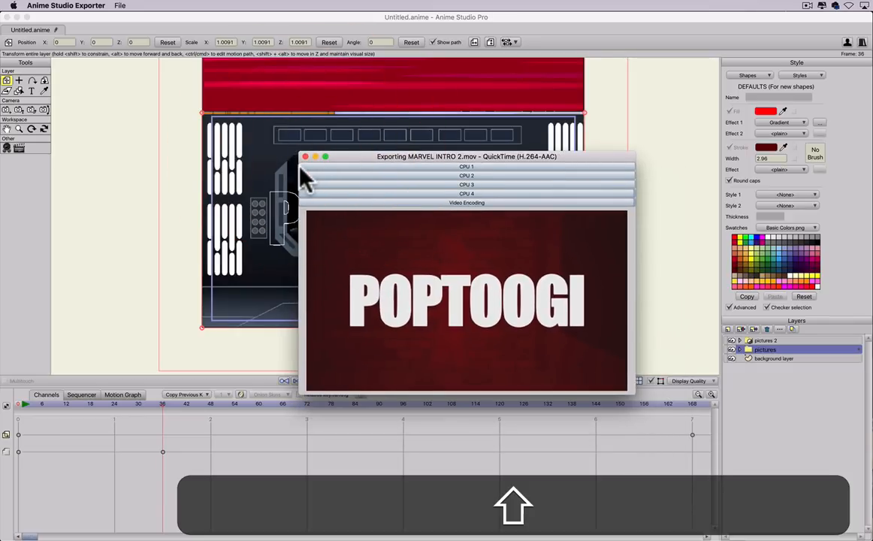
pyautogui.click(179, 233)
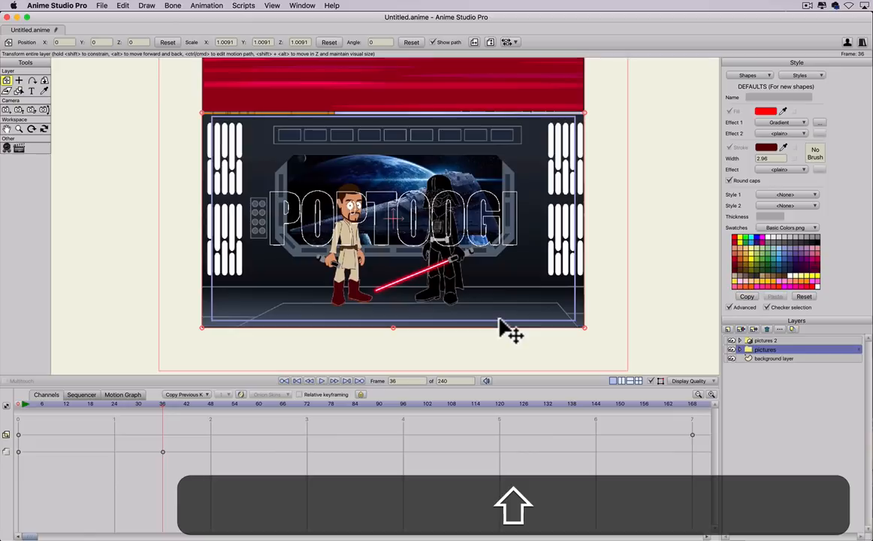
# Expand the pictures 2 group and change the text of its topmost POPTOOGI layer, the white-filled one, to STAN LEE.
pyautogui.click(741, 342)
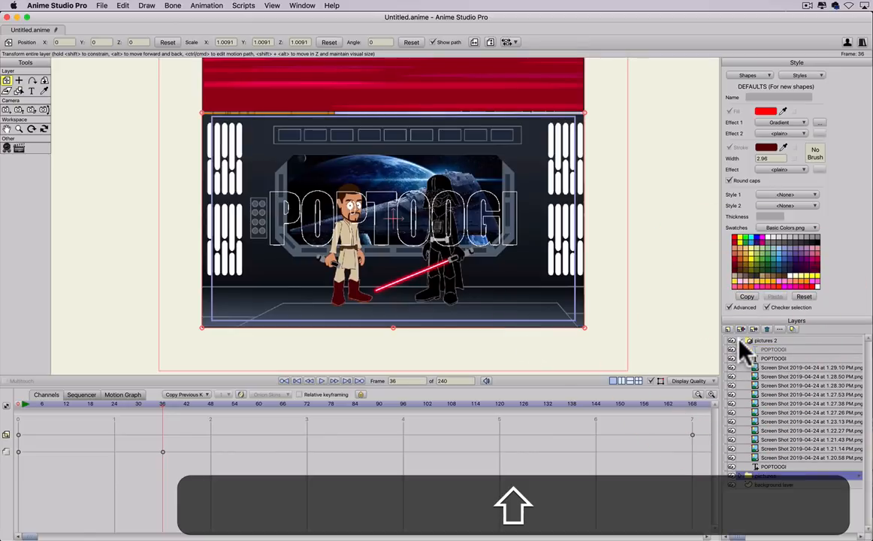
pyautogui.click(741, 341)
pyautogui.click(741, 342)
pyautogui.click(767, 349)
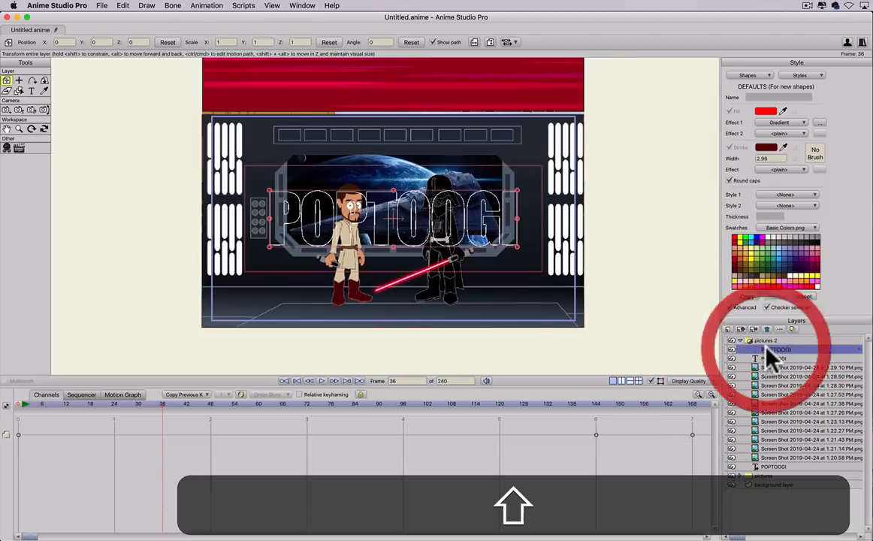
pyautogui.doubleClick(768, 352)
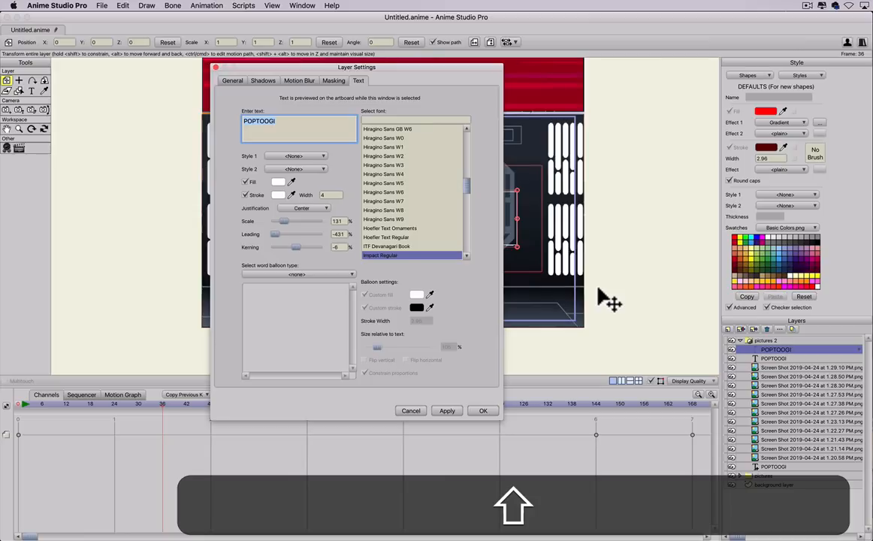
pyautogui.write('S')
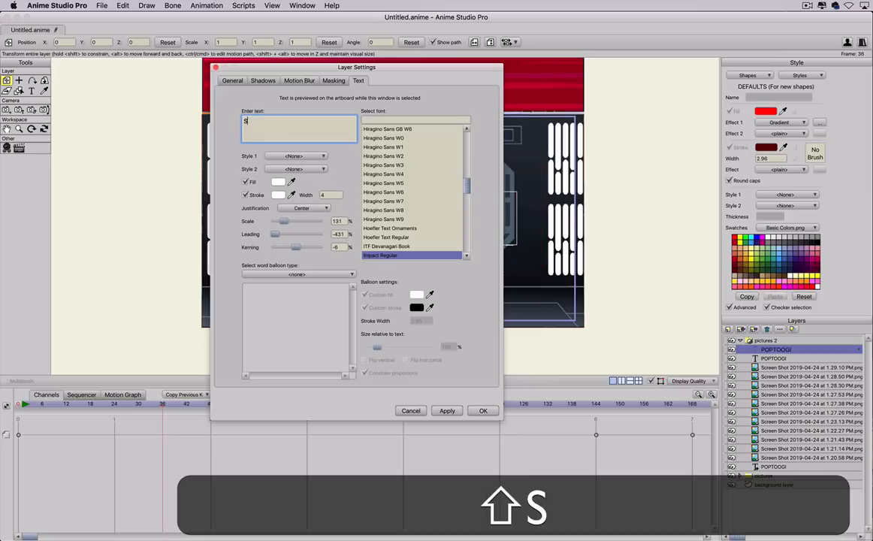
pyautogui.write('TAN LEE')
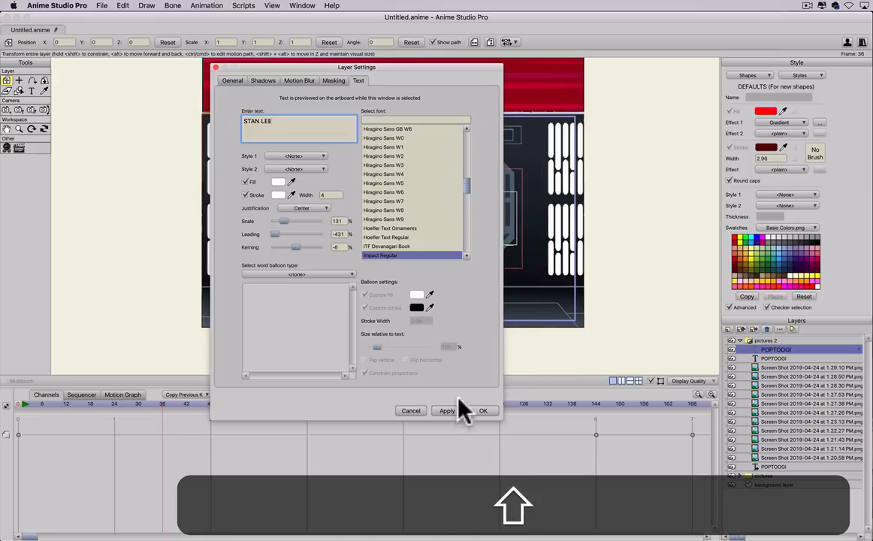
pyautogui.click(442, 411)
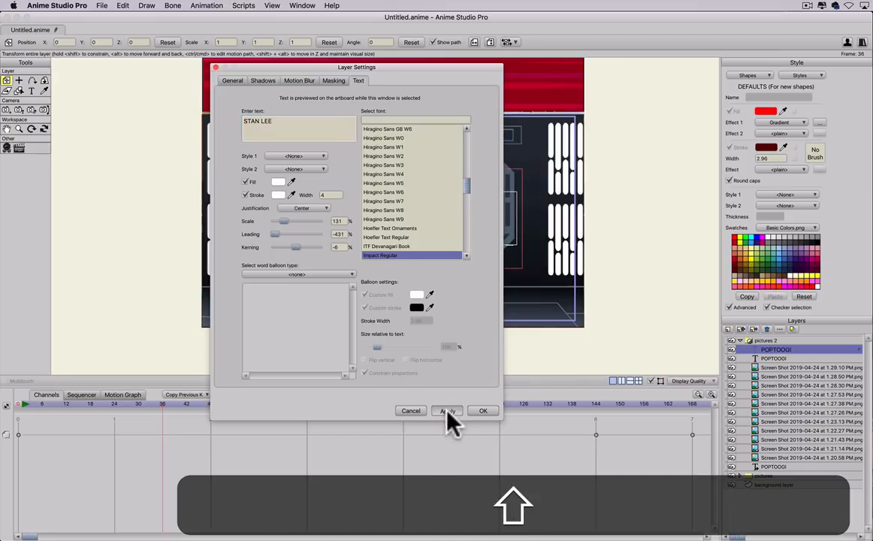
# Change the text of the second POPTOOGI layer, the outline-only one above the screenshots, to STAN LEE.
pyautogui.click(770, 360)
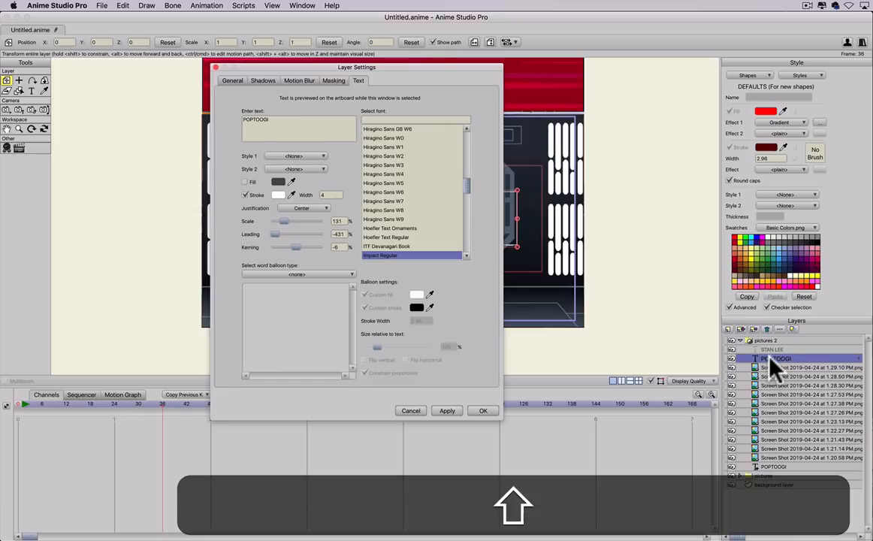
pyautogui.click(255, 121)
pyautogui.doubleClick(256, 121)
pyautogui.write('STAN ')
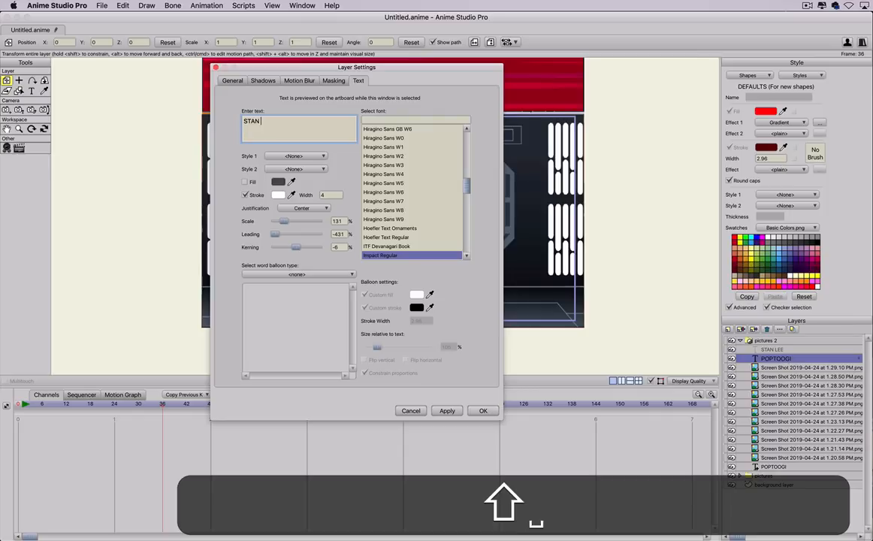
pyautogui.write('LEE')
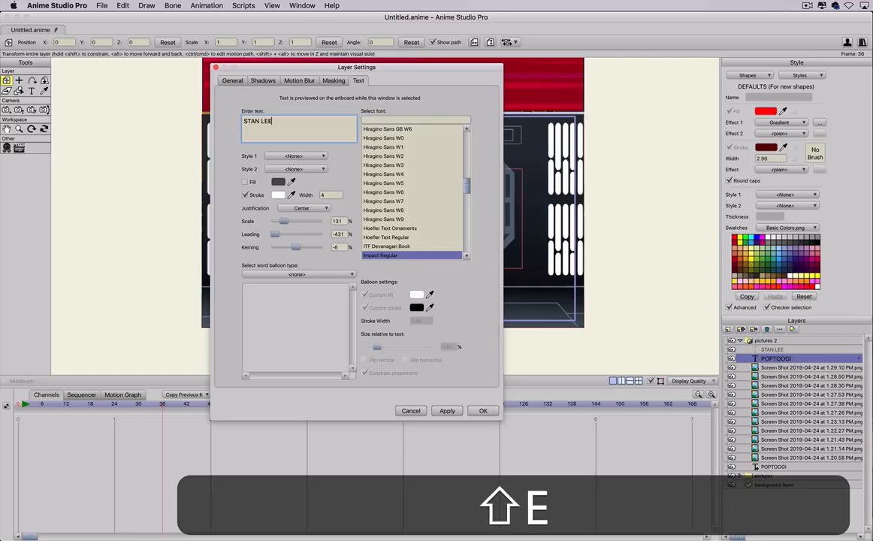
pyautogui.click(447, 411)
# Change the text of the last POPTOOGI layer, beneath the screenshots in pictures 2, to STAN LEE and accept the layer settings.
pyautogui.click(776, 467)
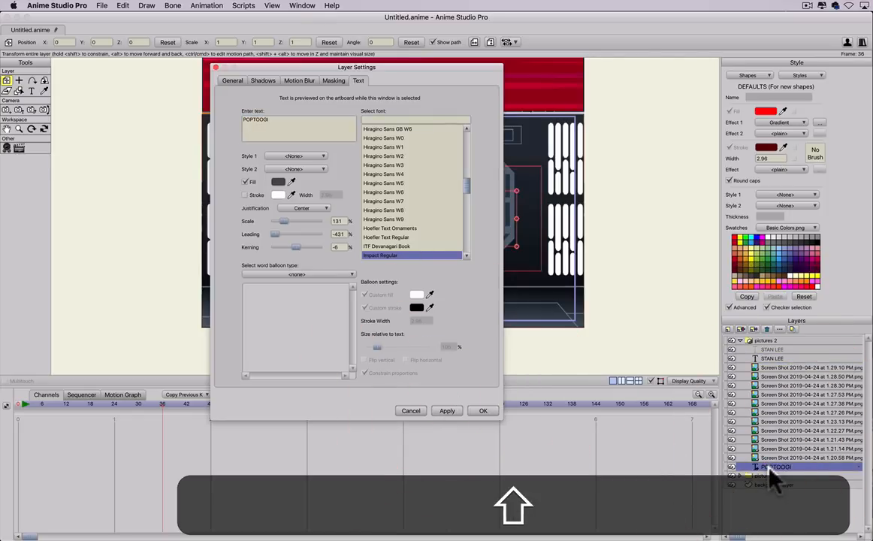
pyautogui.doubleClick(245, 120)
pyautogui.write('ST')
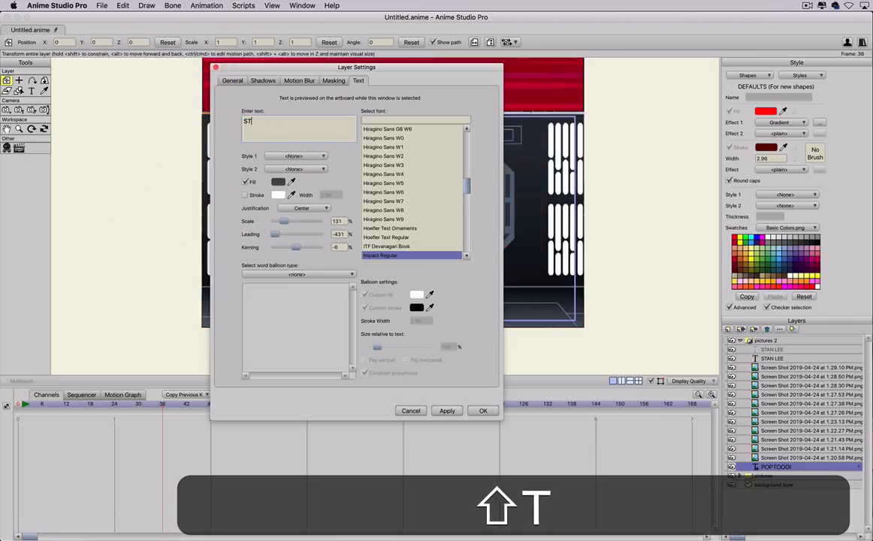
pyautogui.write('AN LEE')
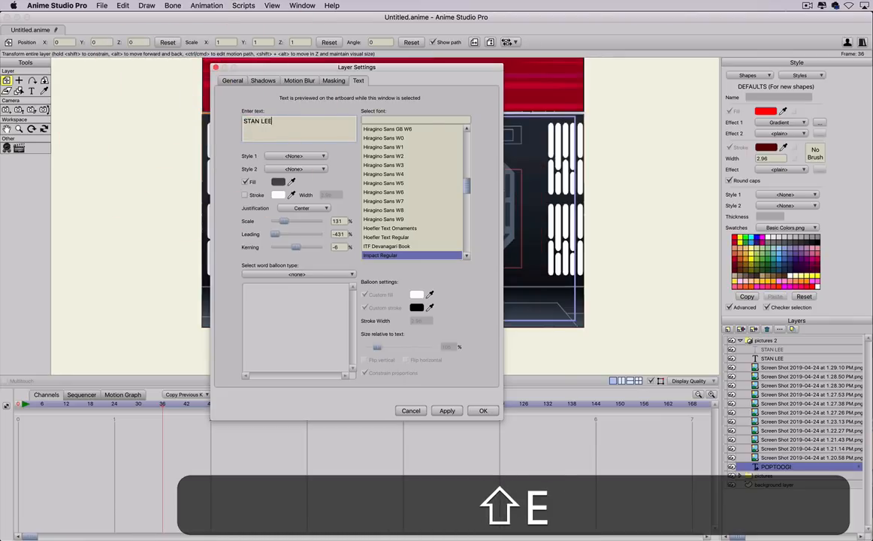
pyautogui.click(444, 412)
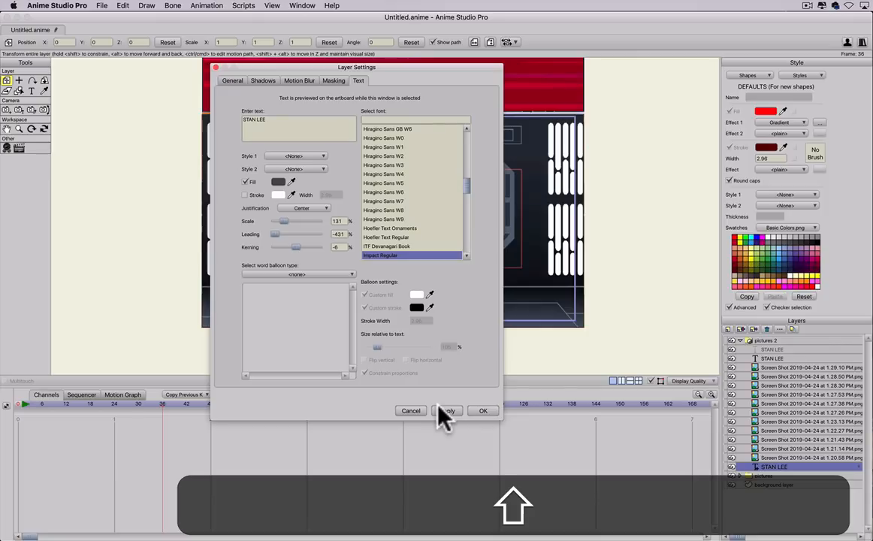
pyautogui.click(445, 415)
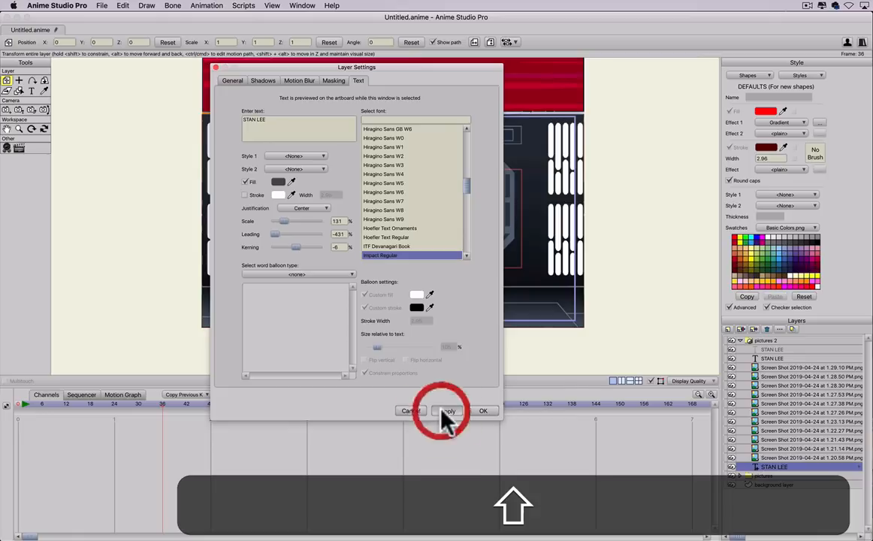
pyautogui.click(482, 412)
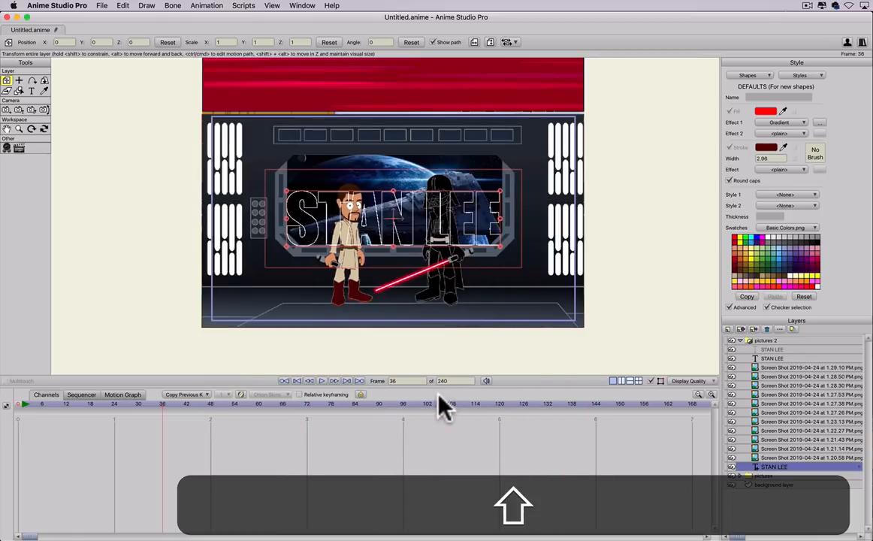
# Scrub to frame 62, render that frame to check the new text, and close the render.
pyautogui.moveTo(92, 404); pyautogui.dragTo(268, 405)
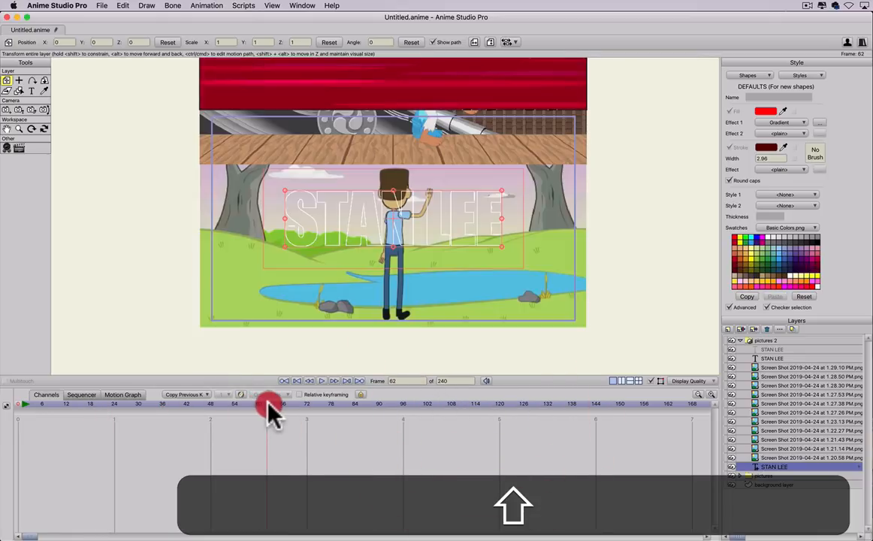
pyautogui.press('shift+super+r')
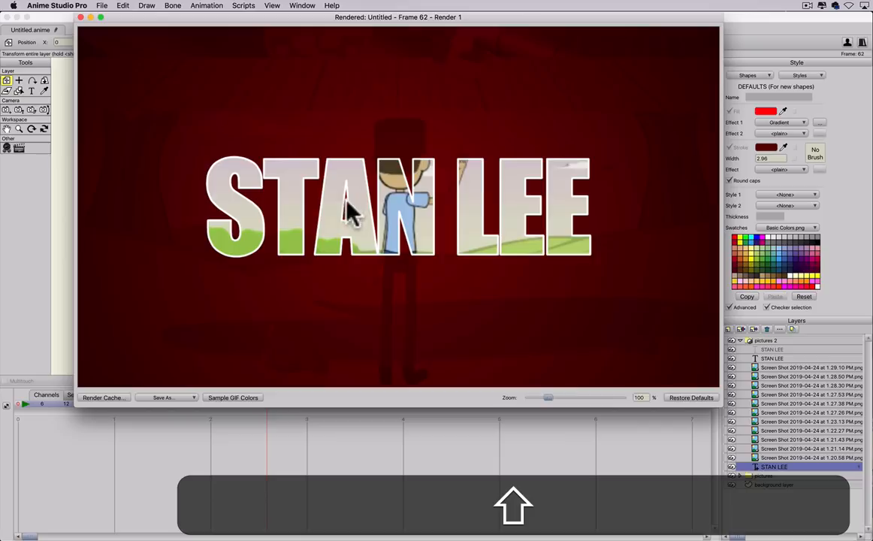
pyautogui.click(80, 16)
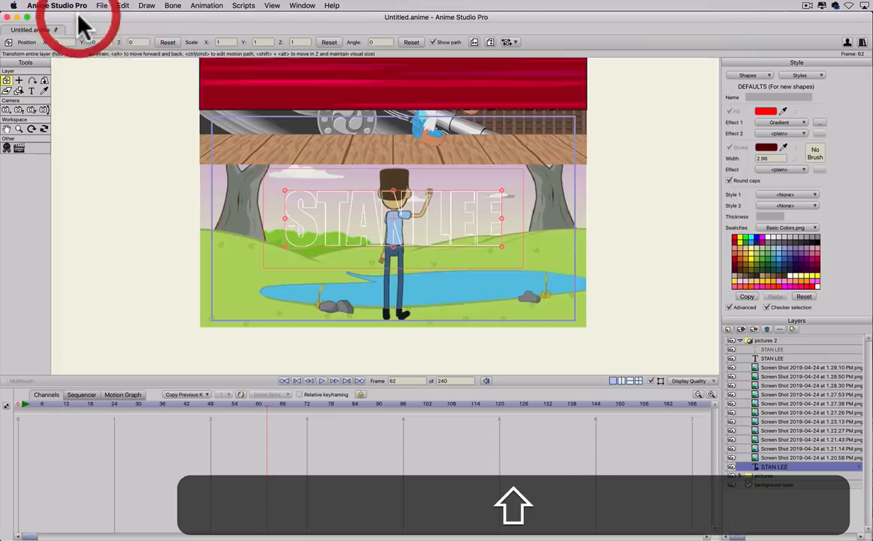
# Replace the source image of the 1.29.10 PM screenshot layer with Screen Shot 2019-04-24 at 1.24.14 PM from the desktop's Screen caps folder.
pyautogui.doubleClick(770, 369)
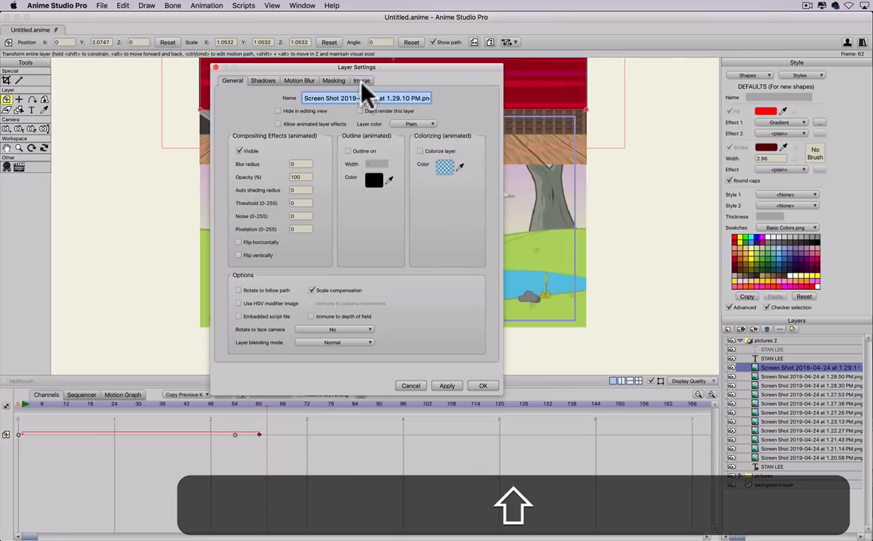
pyautogui.click(362, 81)
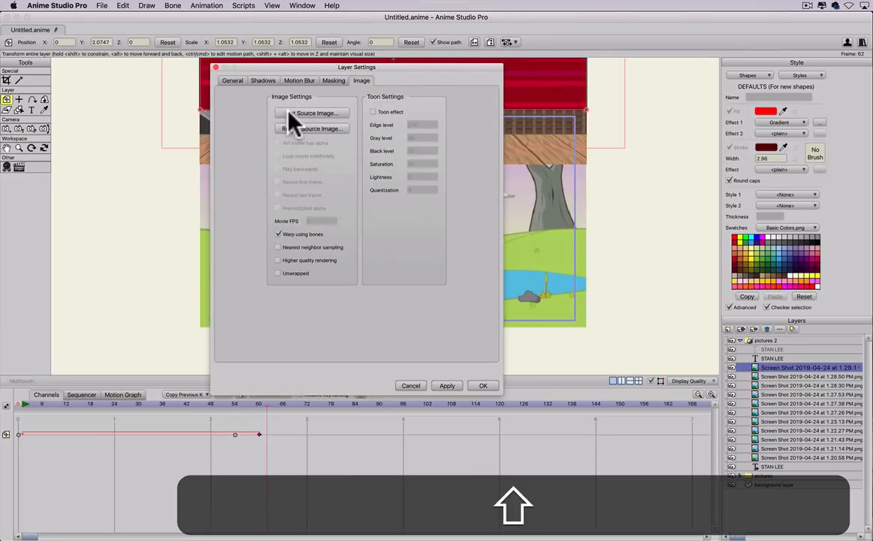
pyautogui.click(306, 115)
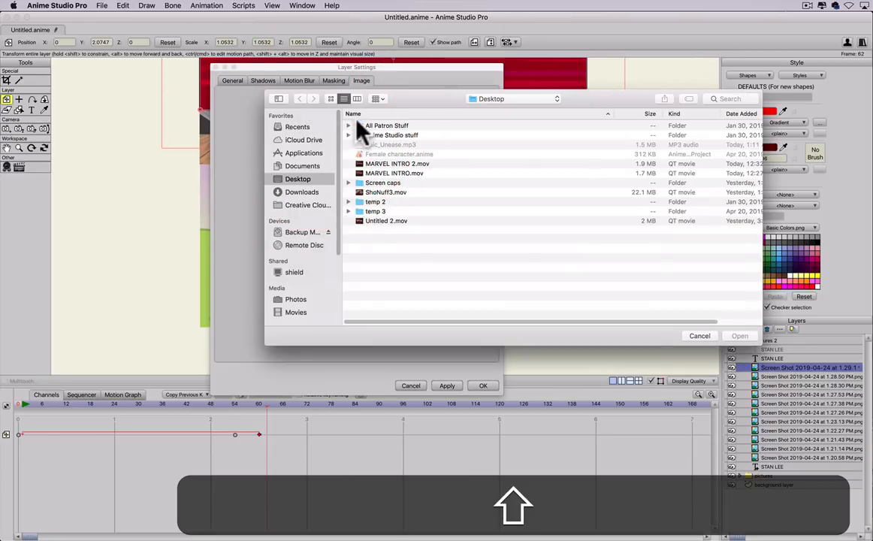
pyautogui.doubleClick(362, 183)
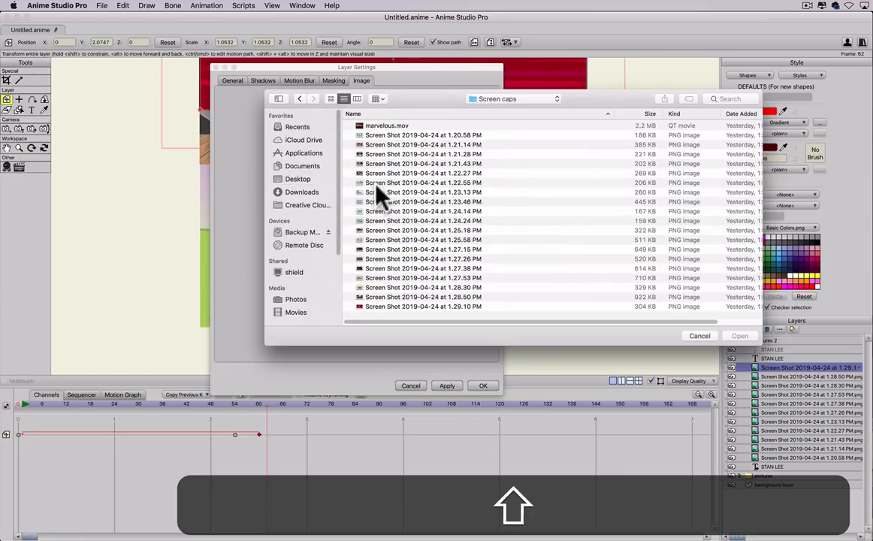
pyautogui.click(379, 212)
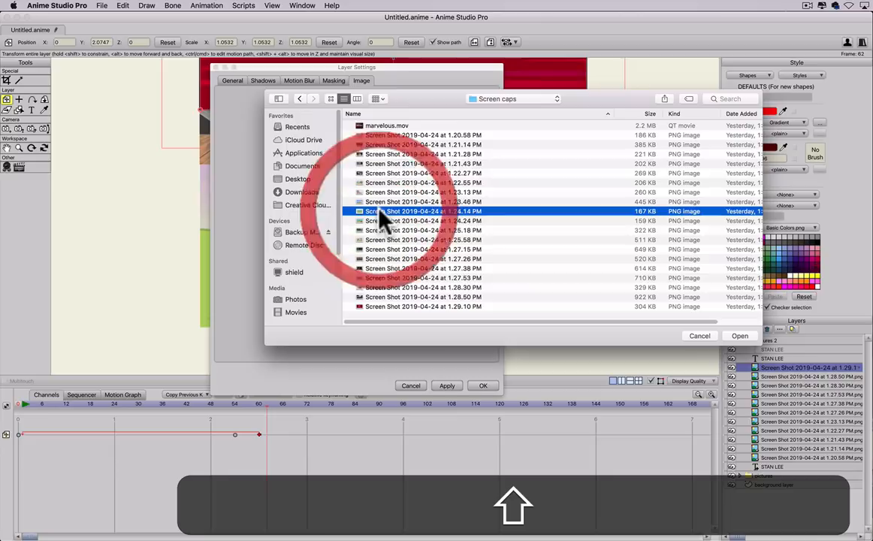
pyautogui.click(739, 338)
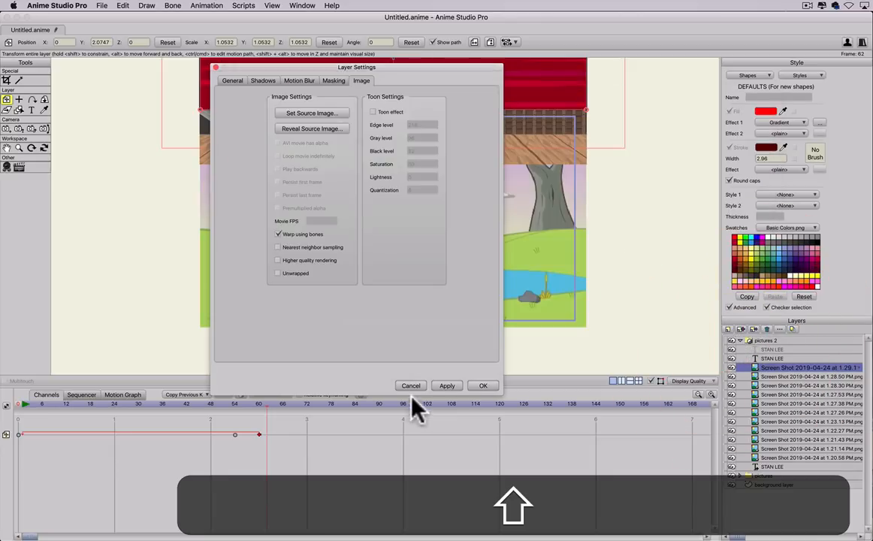
pyautogui.click(447, 386)
pyautogui.click(483, 385)
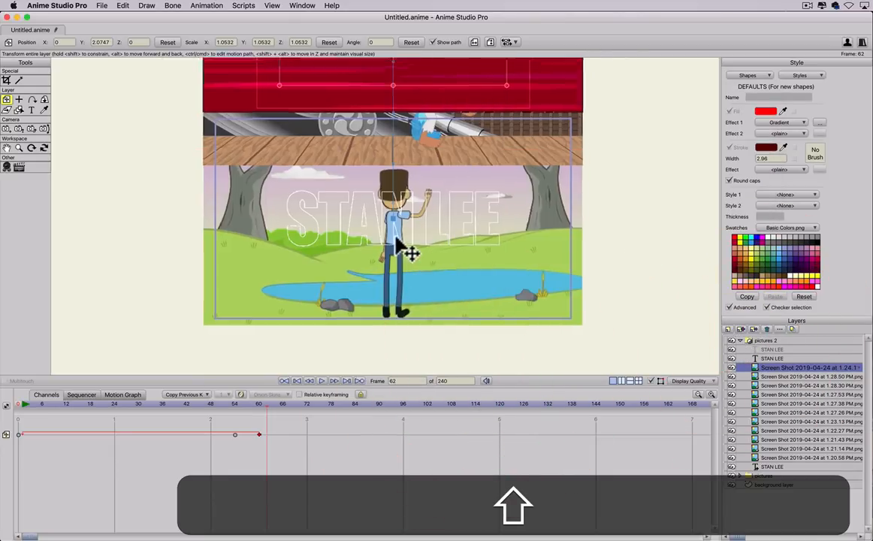
pyautogui.scroll(-10, 394, 237)
pyautogui.scroll(6, 386, 236)
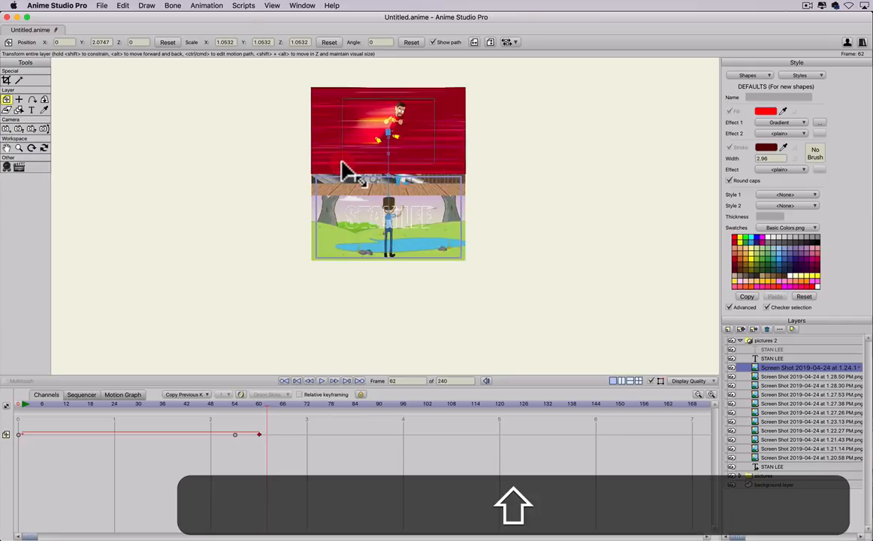
pyautogui.moveTo(323, 180); pyautogui.dragTo(351, 169)
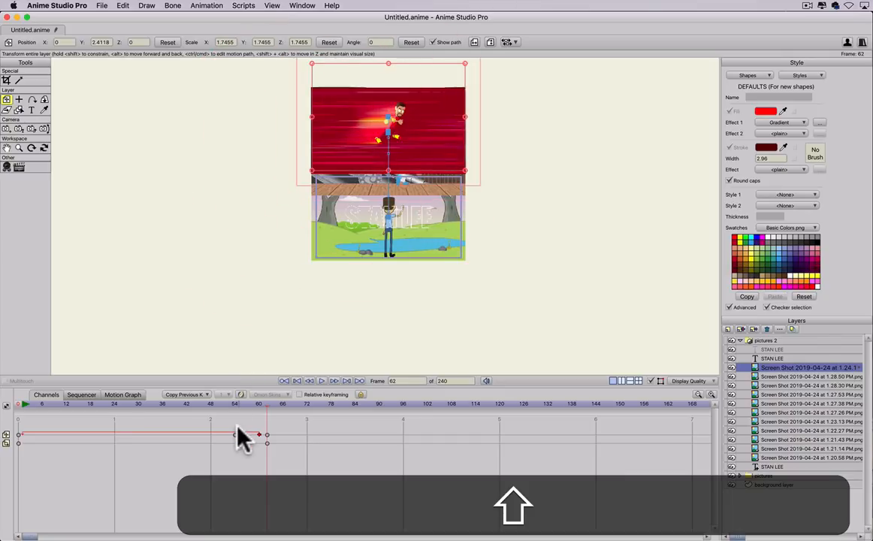
pyautogui.press('super+shift+z')
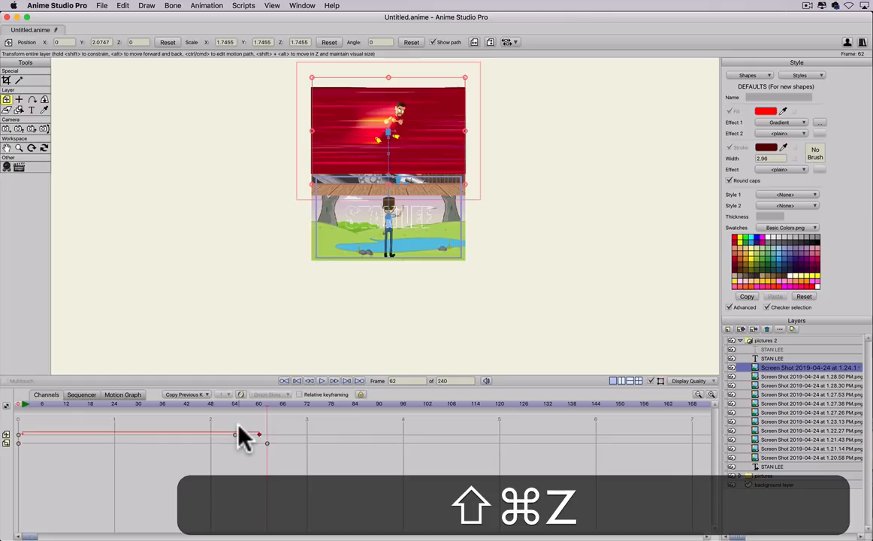
# At frame 0, scale the replaced screenshot layer up to about 1.70 and move it up to Y about 2.33, just above the canvas.
pyautogui.click(3, 408)
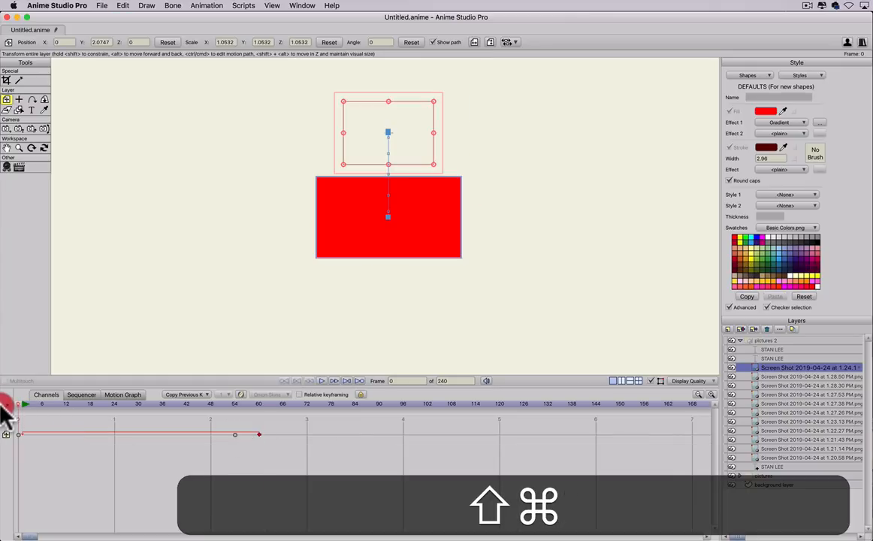
pyautogui.click(3, 368)
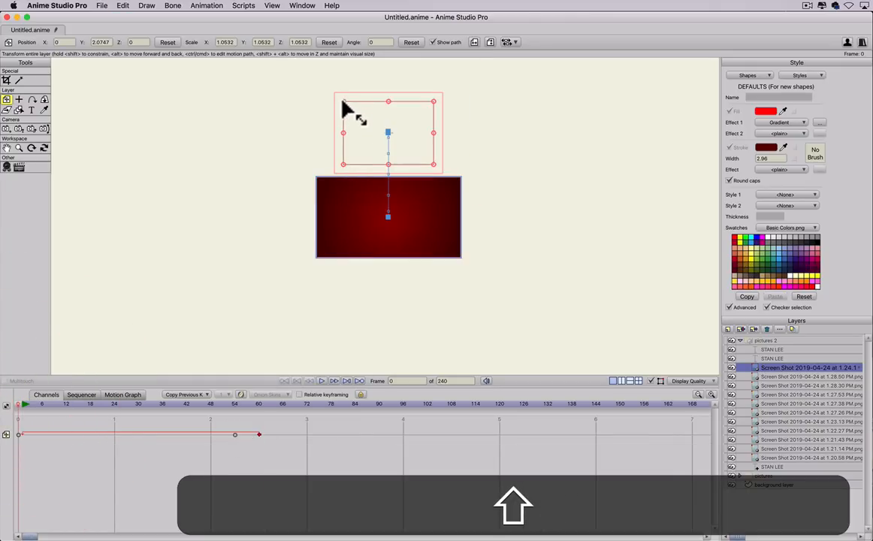
pyautogui.moveTo(342, 109); pyautogui.dragTo(316, 82)
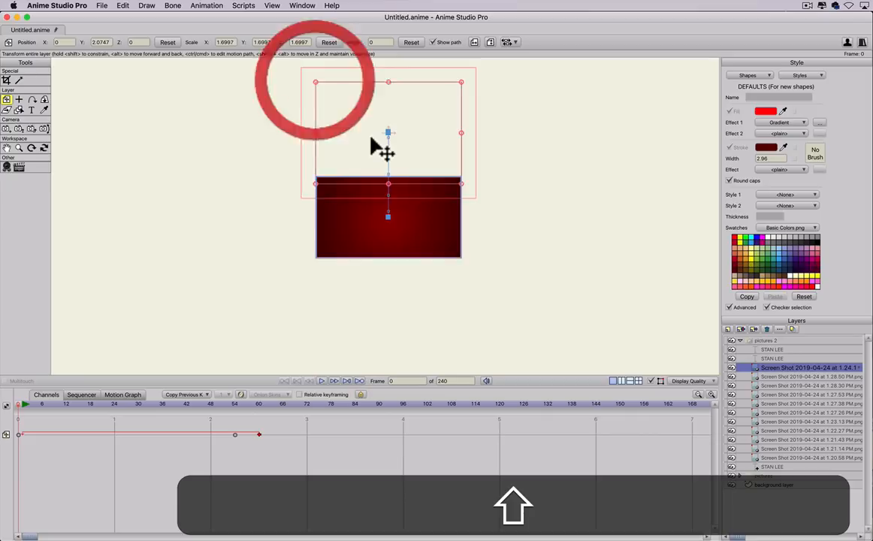
pyautogui.moveTo(370, 139); pyautogui.dragTo(369, 130)
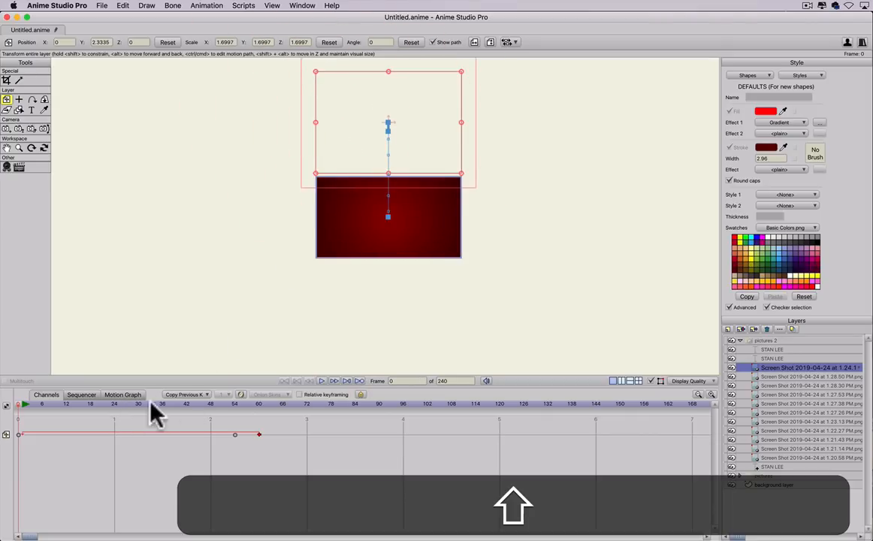
# Scrub the timeline to about frame 61 to check how the replaced picture fits the image stack.
pyautogui.moveTo(151, 403); pyautogui.dragTo(260, 402)
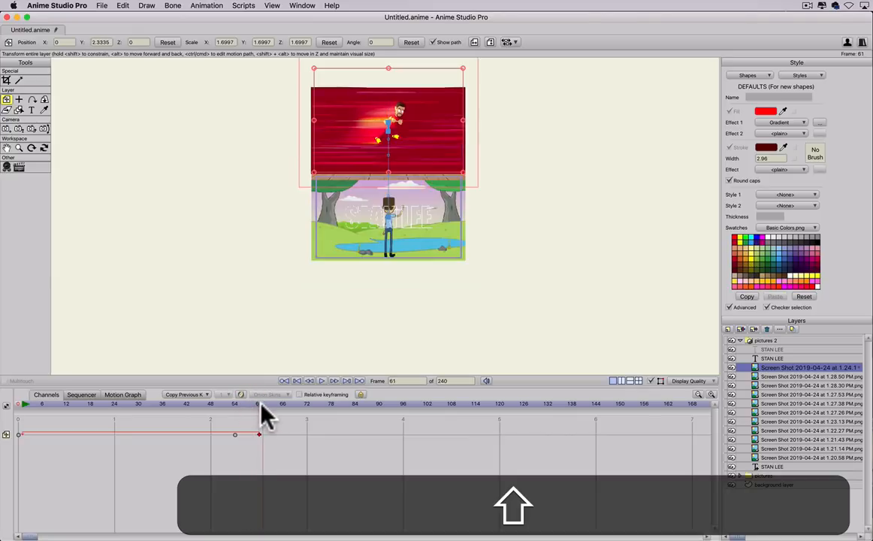
pyautogui.keyDown('shift'); pyautogui.click(257, 402); pyautogui.keyUp('shift')
pyautogui.keyDown('shift'); pyautogui.click(233, 403); pyautogui.keyUp('shift')
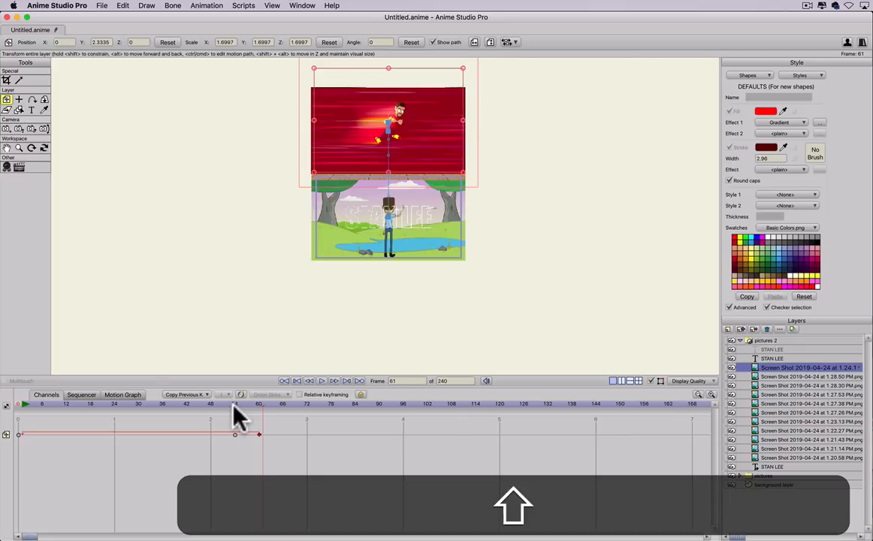